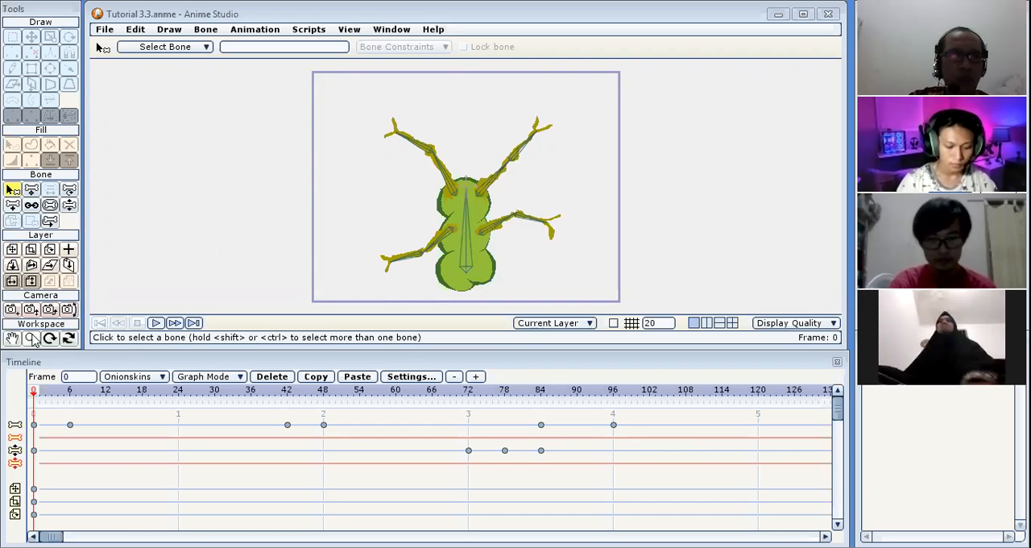
Examine the frog's body and limb bones up close.
{"action": "left_click", "coordinate": [32, 338]}
{"action": "scroll", "coordinate": [453, 238], "scroll_direction": "down", "scroll_amount": 3}
{"action": "scroll", "coordinate": [453, 238], "scroll_direction": "up", "scroll_amount": 6}
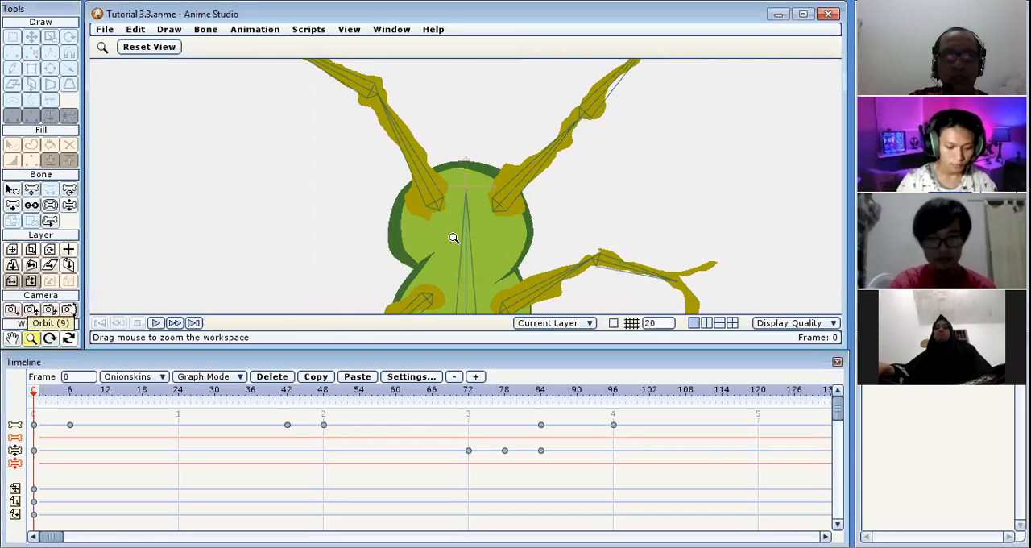
{"action": "scroll", "coordinate": [453, 238], "scroll_direction": "up", "scroll_amount": 1}
{"action": "scroll", "coordinate": [453, 238], "scroll_direction": "down", "scroll_amount": 4}
{"action": "scroll", "coordinate": [453, 238], "scroll_direction": "up", "scroll_amount": 3}
{"action": "scroll", "coordinate": [453, 238], "scroll_direction": "up", "scroll_amount": 1}
{"action": "scroll", "coordinate": [453, 239], "scroll_direction": "down", "scroll_amount": 2}
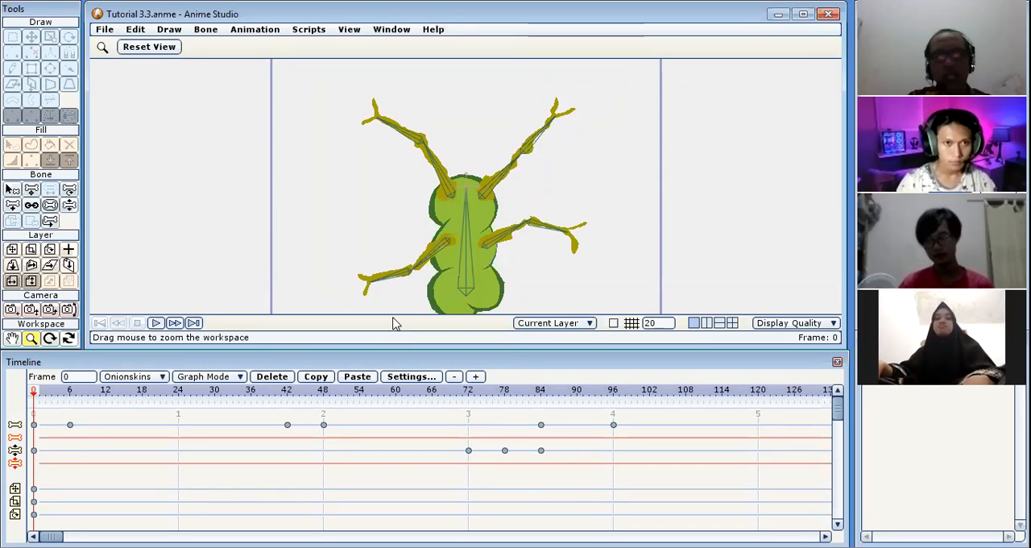
Try to move the frog's body bone at frame 6 and undo the move.
{"action": "left_click", "coordinate": [70, 393]}
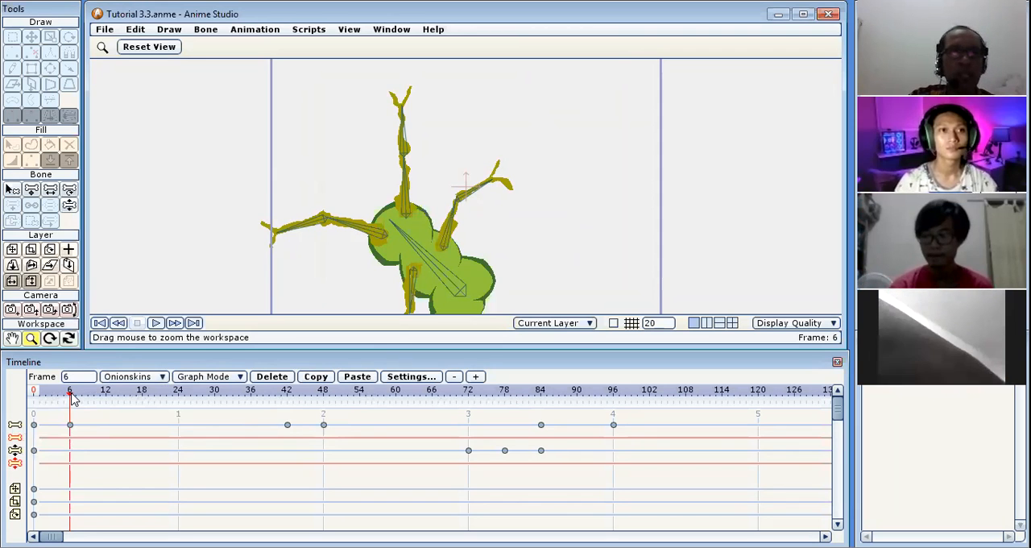
{"action": "left_click", "coordinate": [31, 189]}
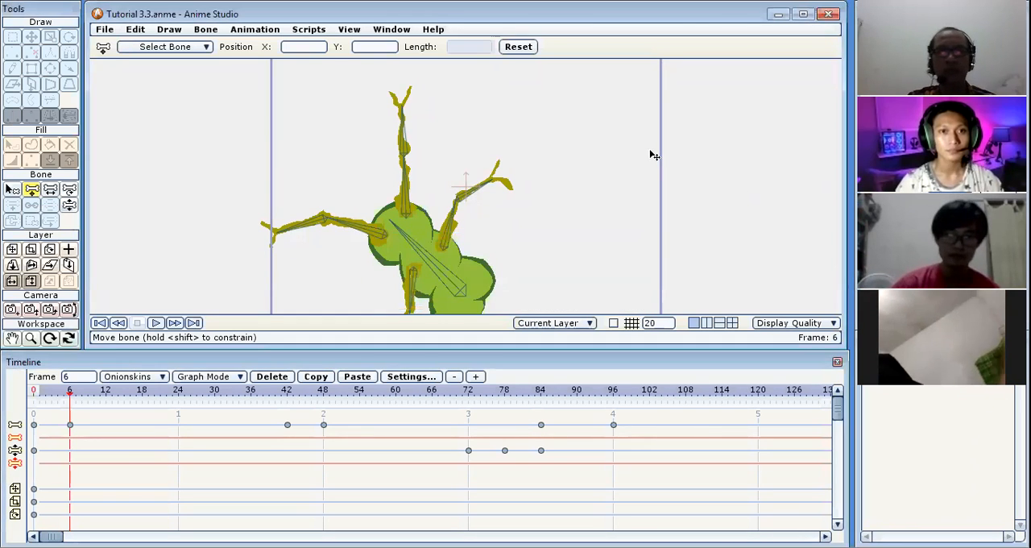
{"action": "left_click", "coordinate": [654, 156]}
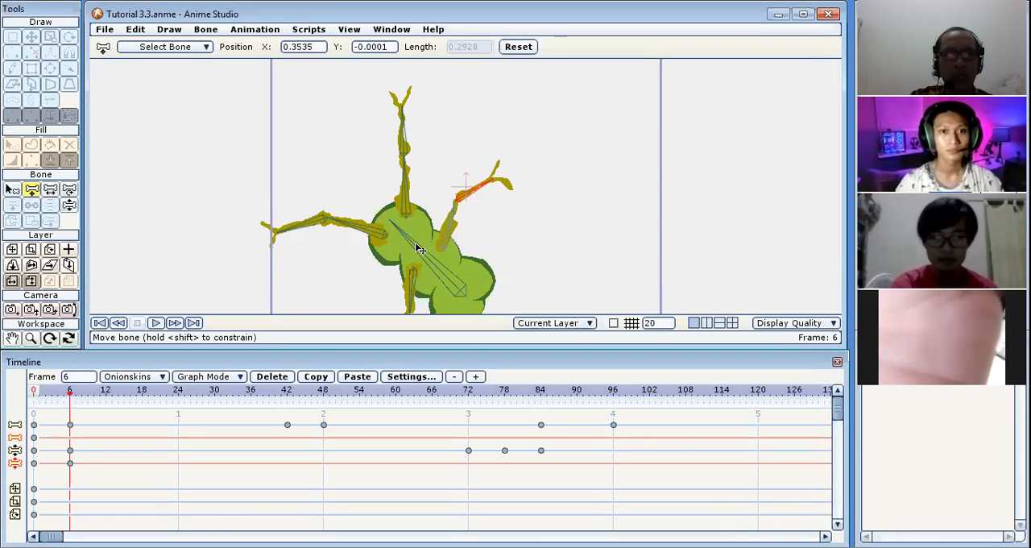
{"action": "mouse_move", "coordinate": [418, 249]}
{"action": "left_mouse_down"}
{"action": "mouse_move", "coordinate": [405, 211]}
{"action": "mouse_move", "coordinate": [411, 232]}
{"action": "left_mouse_up"}
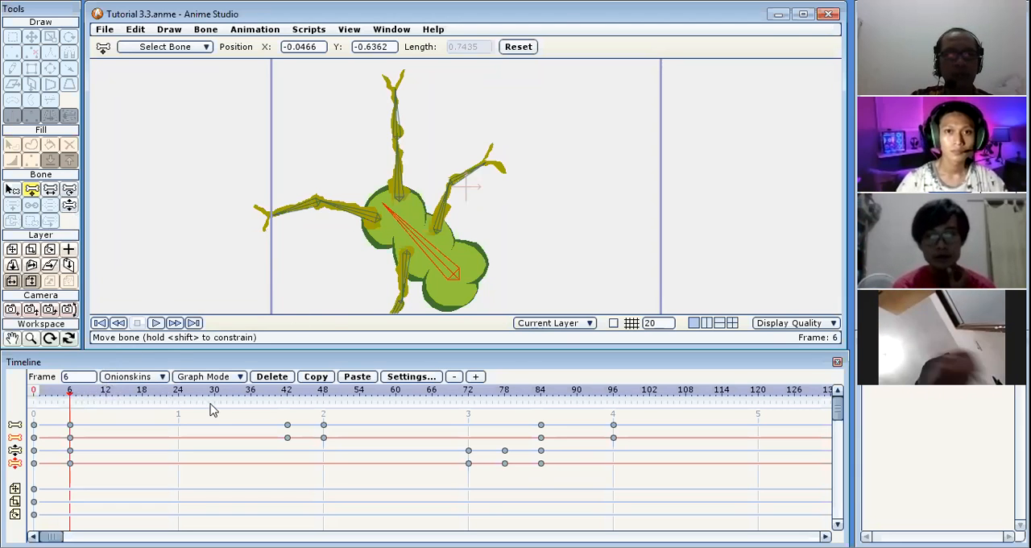
{"action": "key", "text": "ctrl+z"}
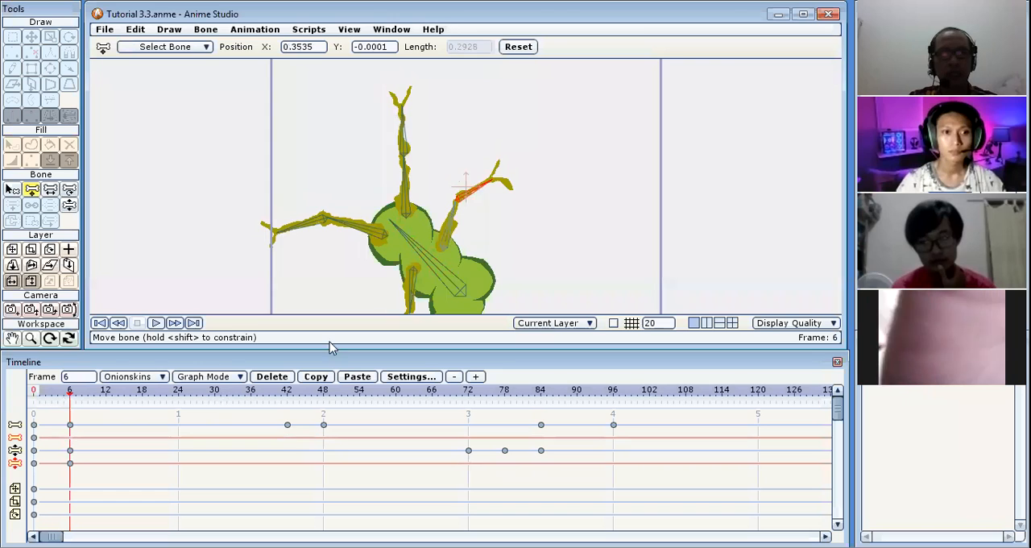
Scrub the animation from frame 6 to frame 96, play it, and return to frame 0.
{"action": "left_click_drag", "start_coordinate": [88, 392], "coordinate": [616, 400]}
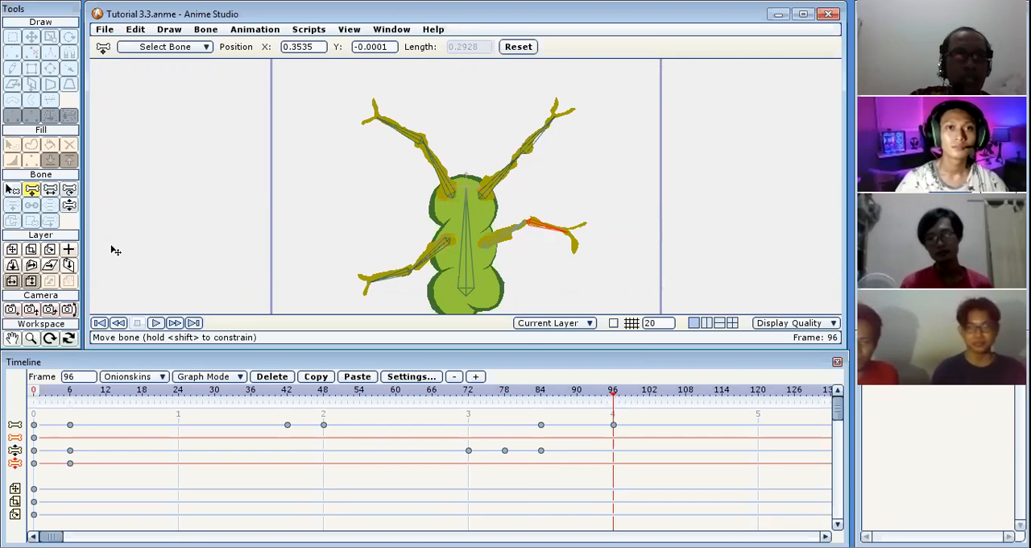
{"action": "left_click", "coordinate": [156, 323]}
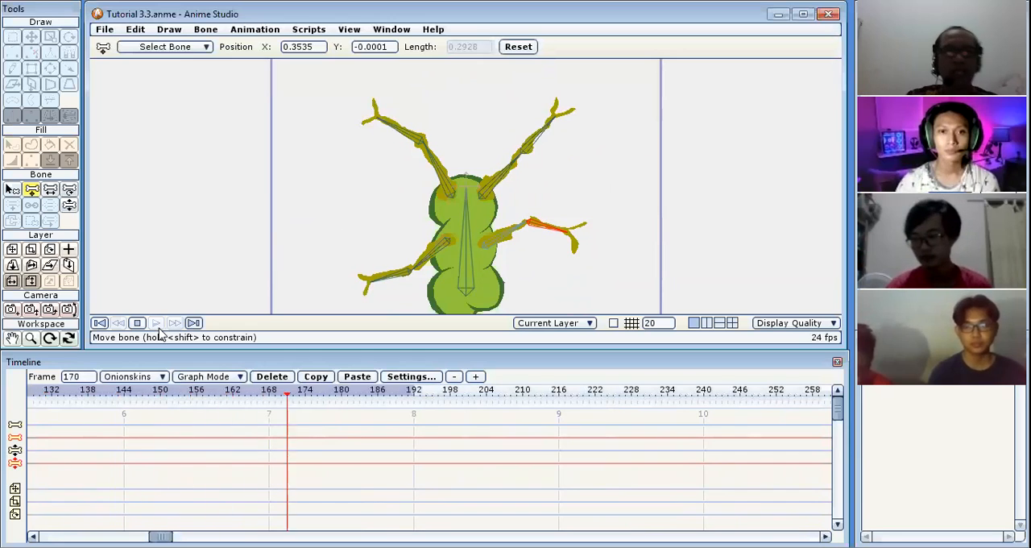
{"action": "left_click", "coordinate": [99, 323]}
{"action": "left_click", "coordinate": [99, 322]}
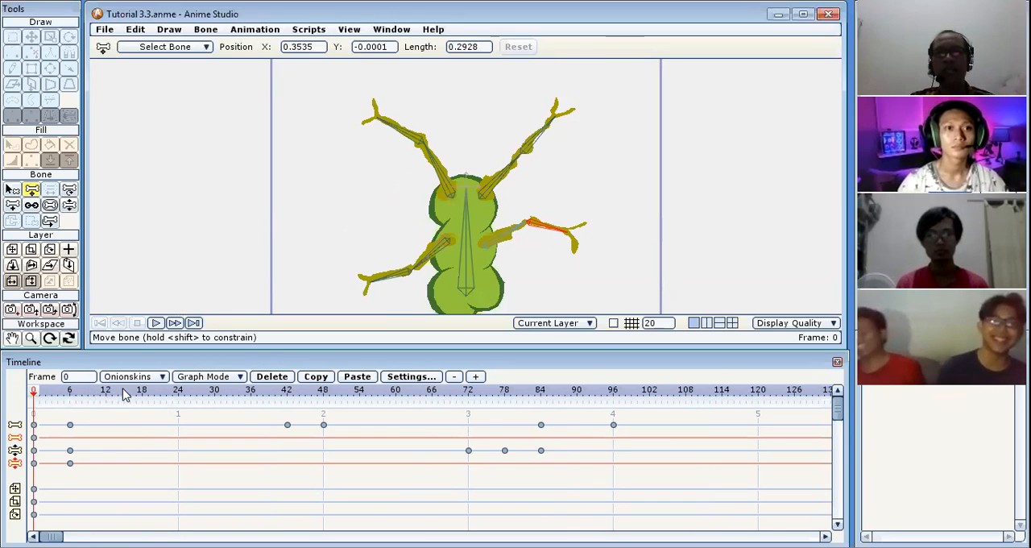
Enable bone dynamics on the outer bone of the frog's upper-left limb with a torque force of 4.
{"action": "left_click", "coordinate": [12, 190]}
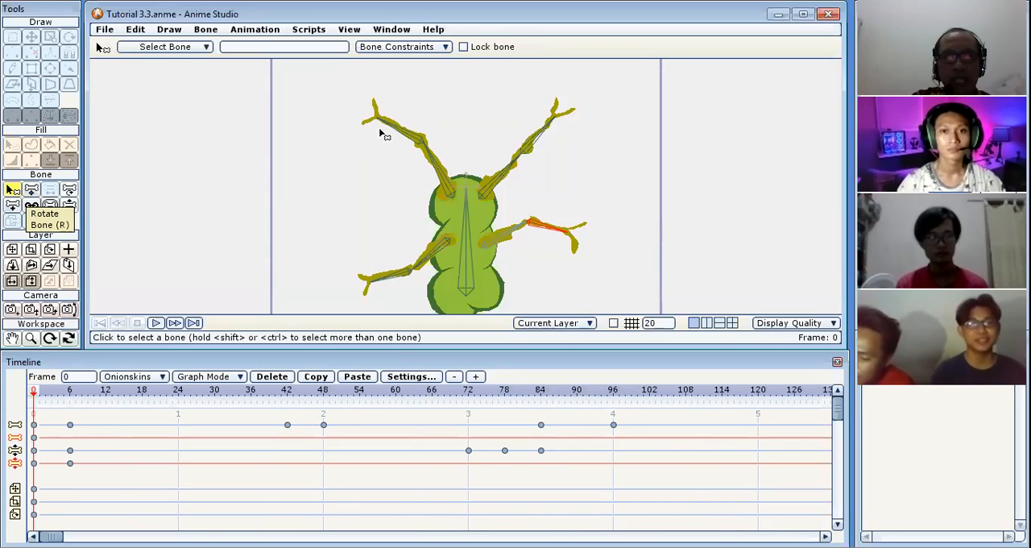
{"action": "left_click", "coordinate": [412, 144]}
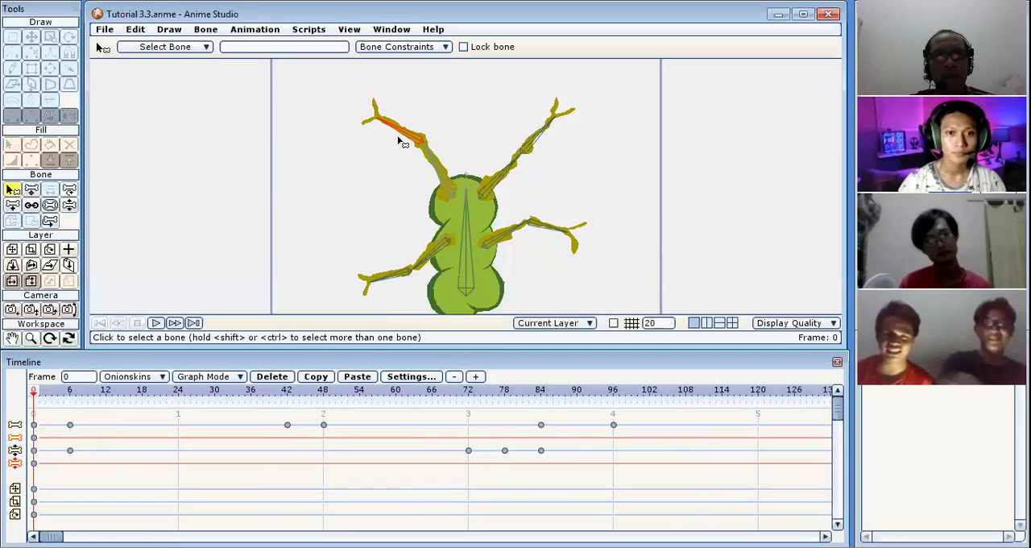
{"action": "left_click", "coordinate": [445, 47]}
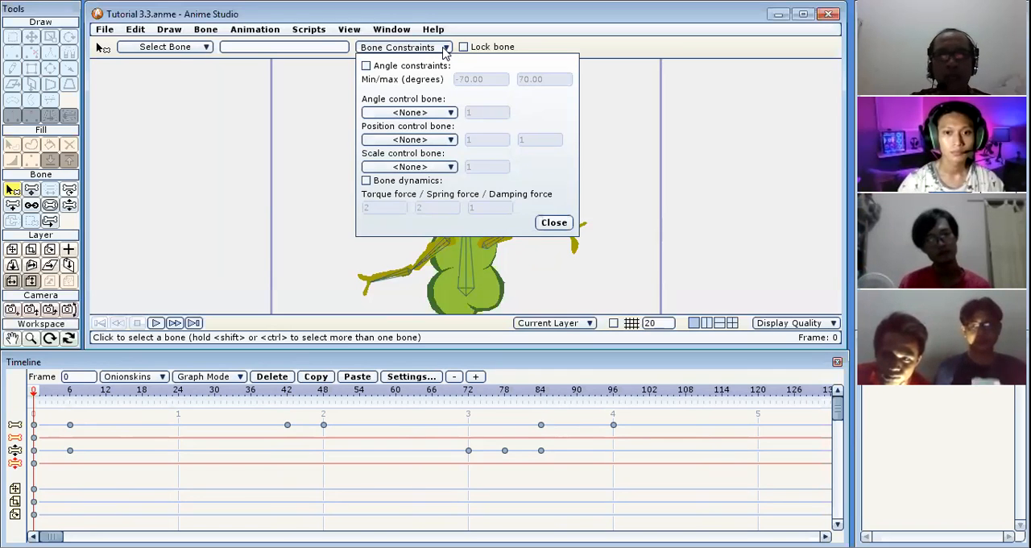
{"action": "left_click", "coordinate": [367, 180]}
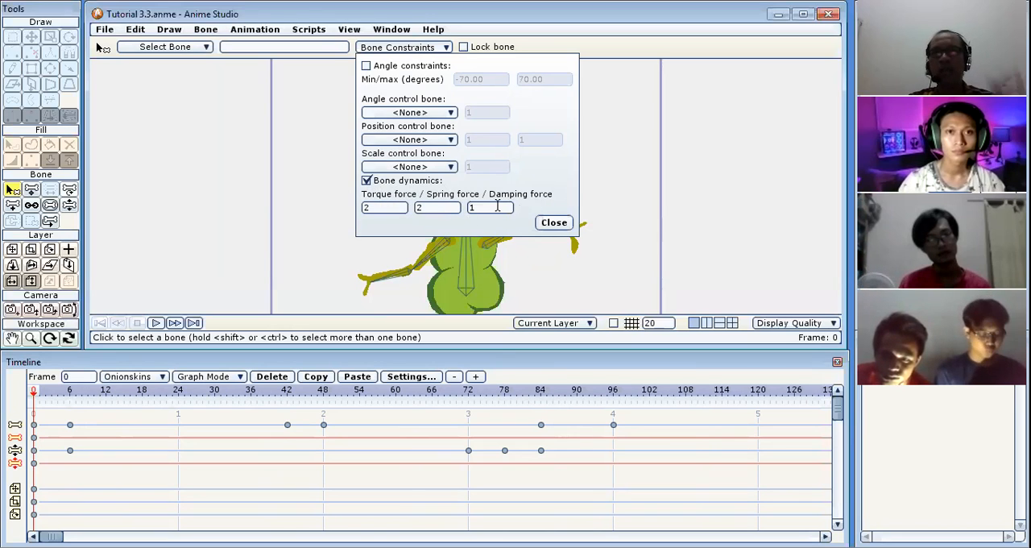
{"action": "double_click", "coordinate": [363, 210]}
{"action": "type", "text": "4"}
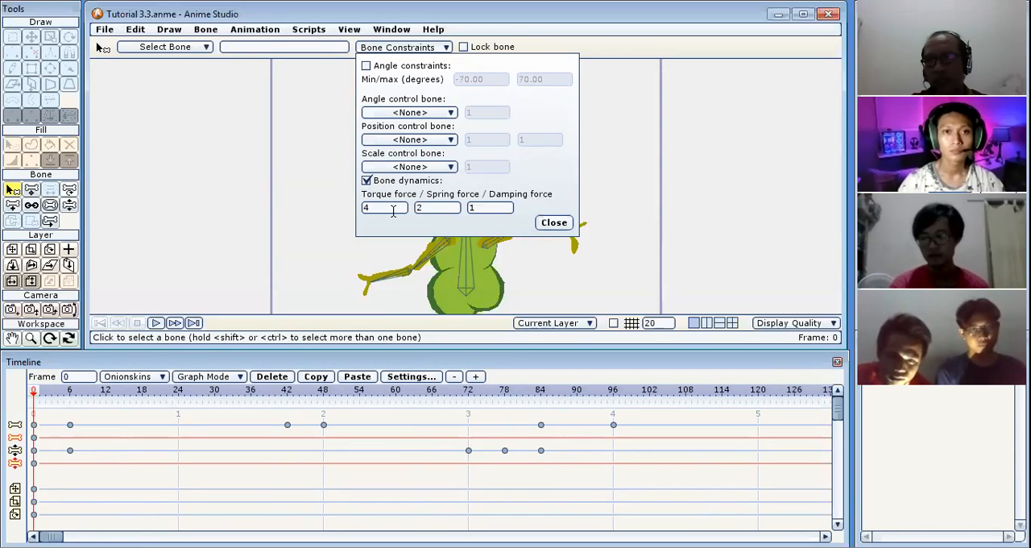
{"action": "left_click", "coordinate": [554, 223]}
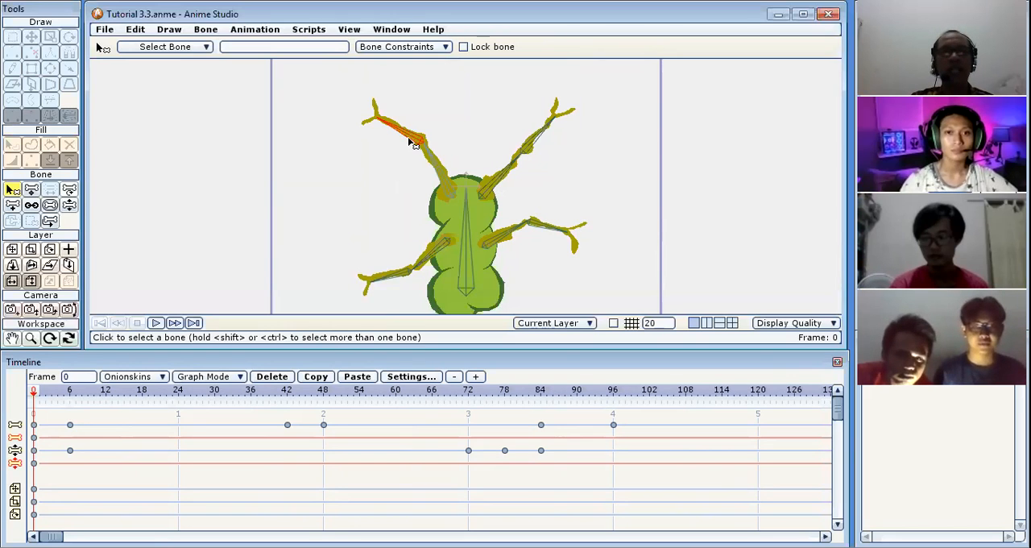
Preview the animation with the outer limb bone's dynamics, stop it, and return to frame 0.
{"action": "left_click", "coordinate": [156, 323]}
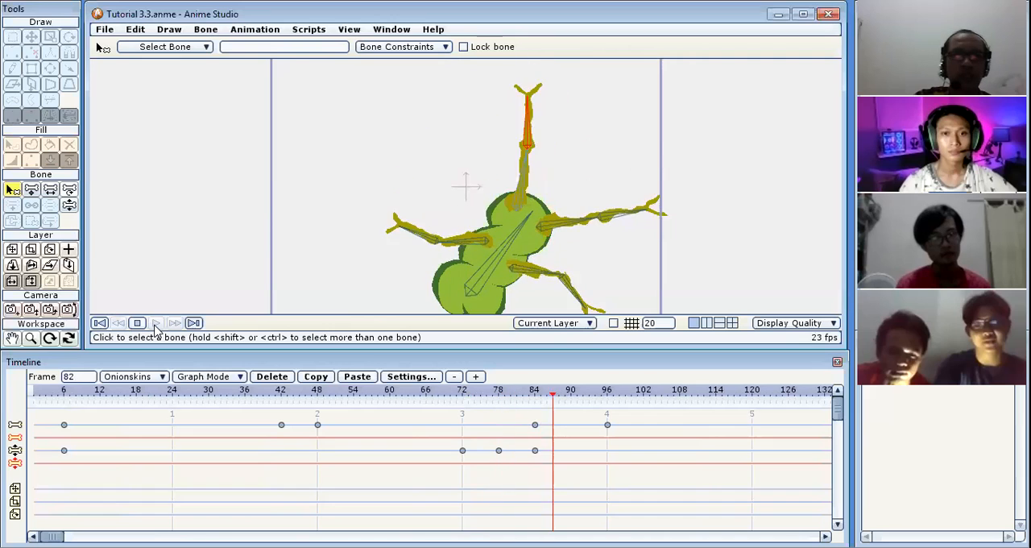
{"action": "left_click", "coordinate": [137, 322]}
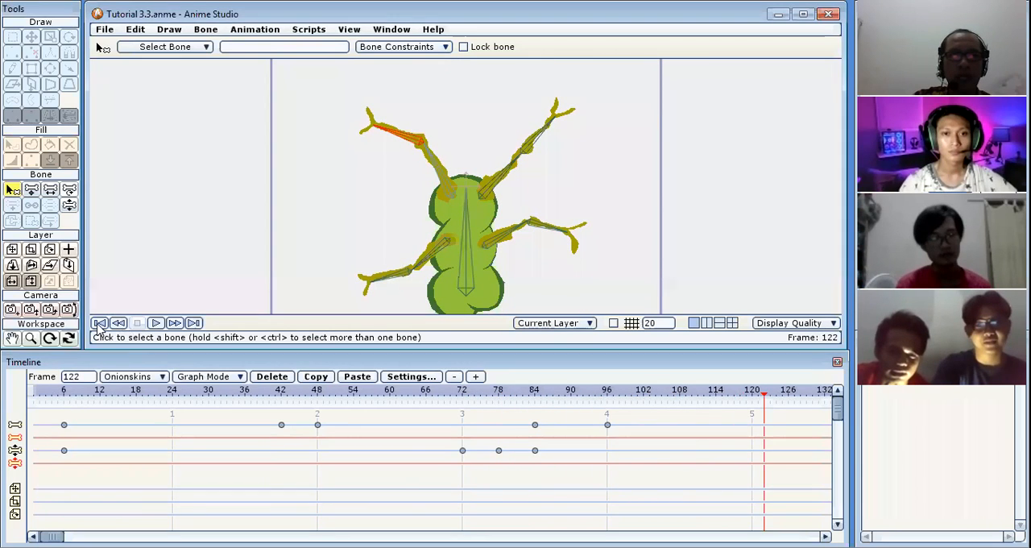
{"action": "left_click", "coordinate": [99, 322]}
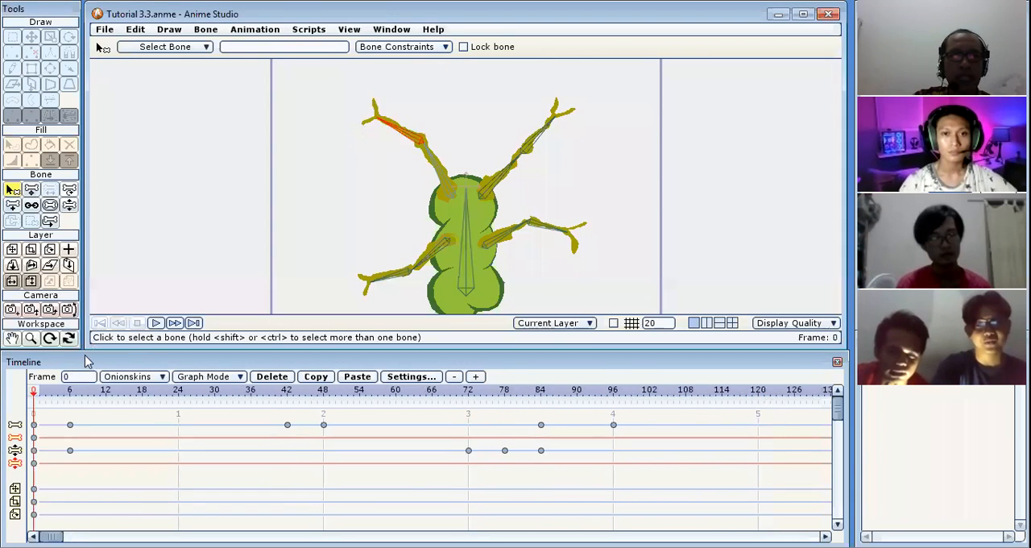
Set the torque force of the upper-left limb's outer bone to 2.
{"action": "left_click", "coordinate": [429, 48]}
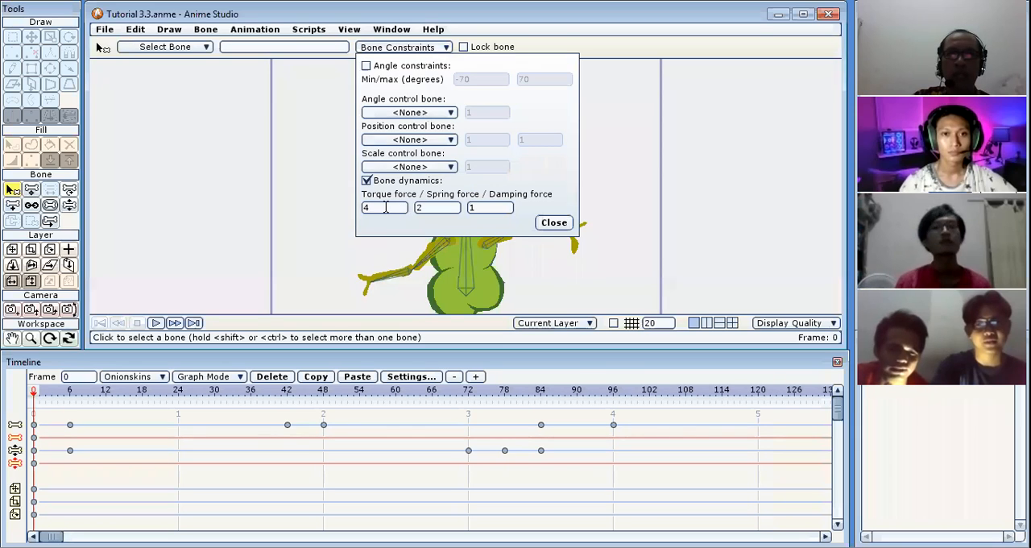
{"action": "left_click_drag", "start_coordinate": [371, 210], "coordinate": [359, 221]}
{"action": "type", "text": "2"}
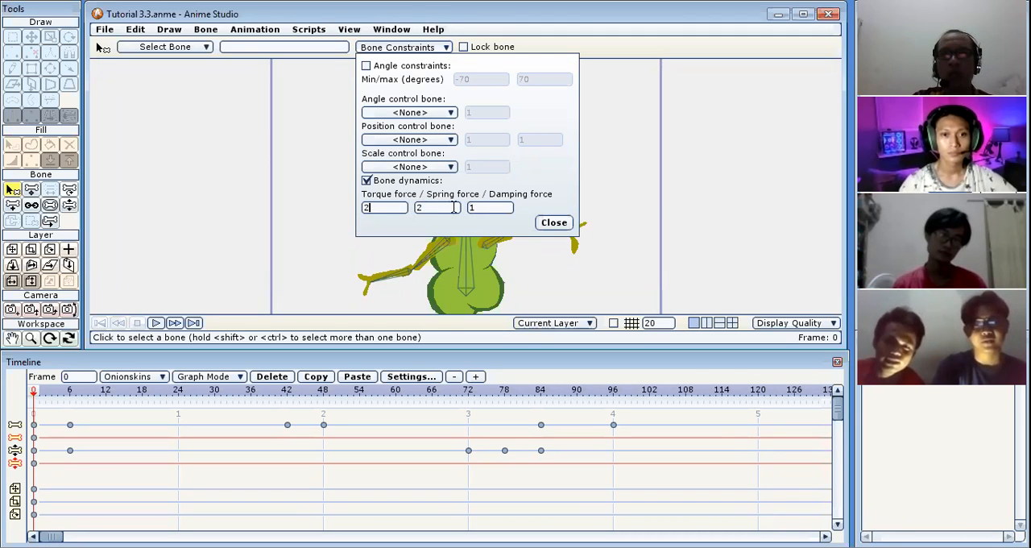
{"action": "left_click", "coordinate": [554, 223]}
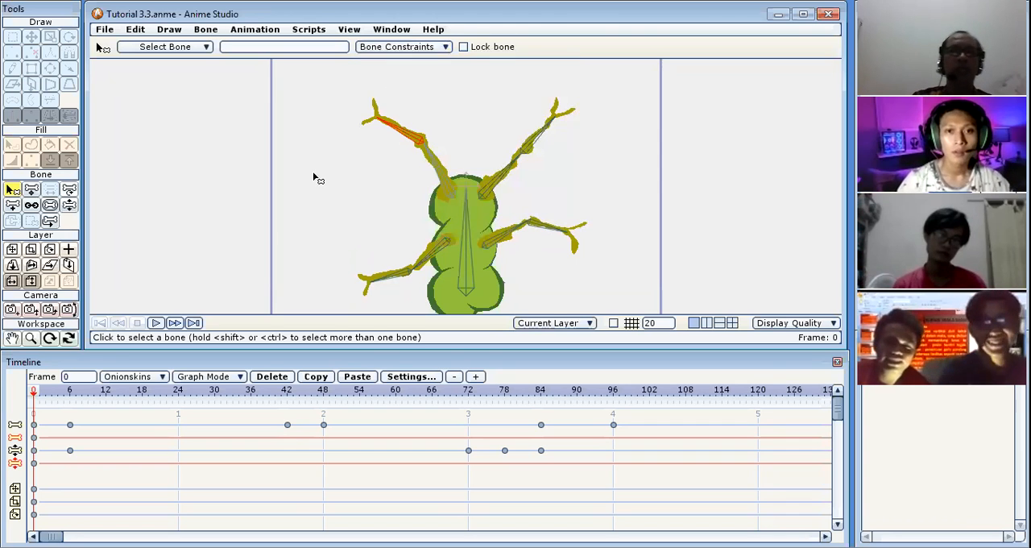
Play the animation to check the upper-left limb's changed torque force and rewind to frame 0.
{"action": "left_click", "coordinate": [155, 323]}
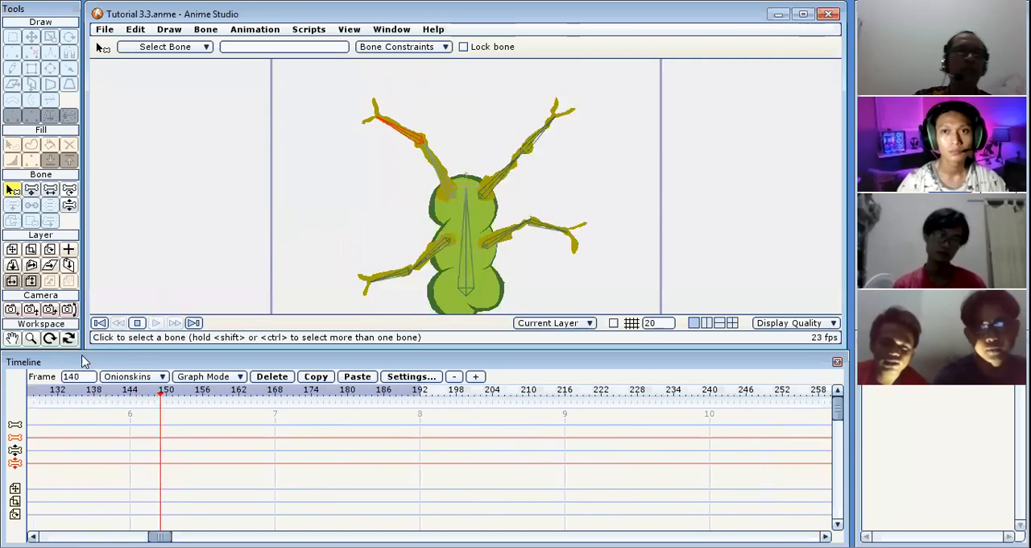
{"action": "left_click", "coordinate": [119, 323]}
{"action": "left_click", "coordinate": [100, 323]}
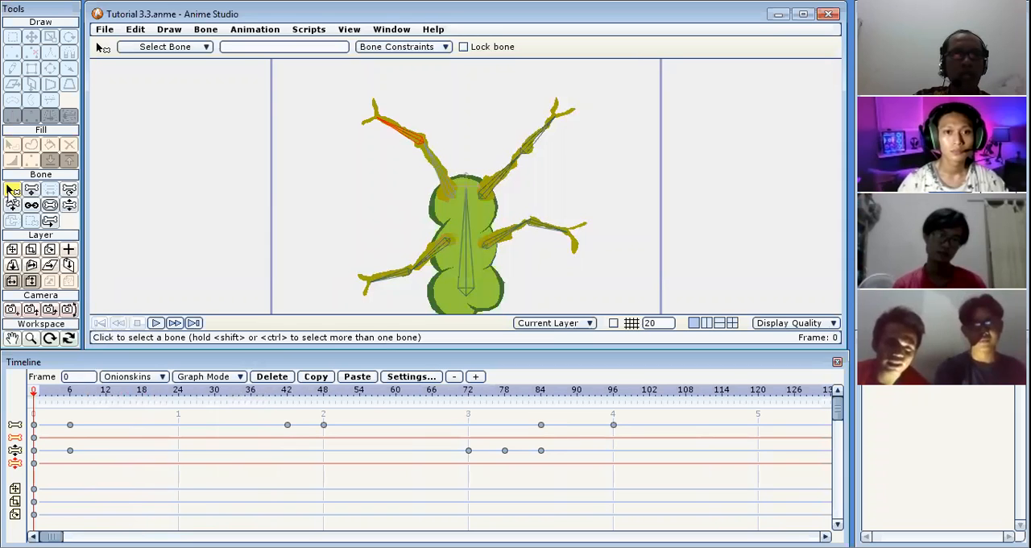
Enable bone dynamics on the inner bone of the upper-left limb with a torque force of 1.
{"action": "left_click", "coordinate": [448, 179]}
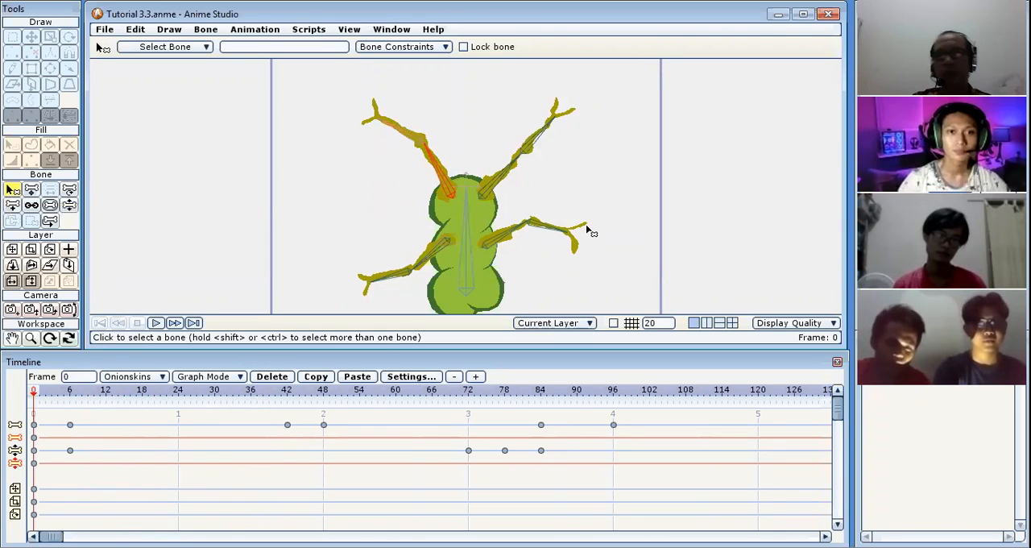
{"action": "left_click", "coordinate": [446, 47]}
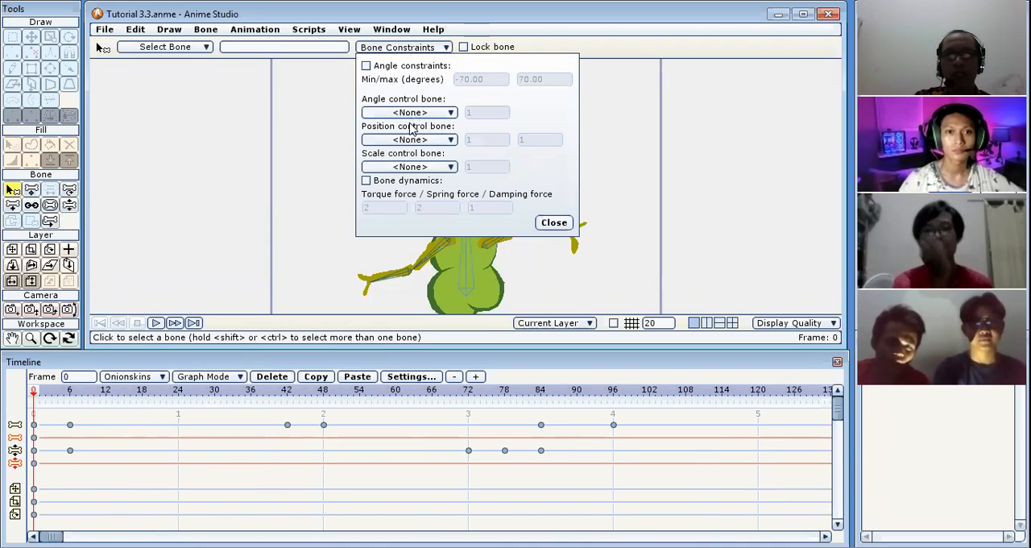
{"action": "left_click", "coordinate": [368, 180]}
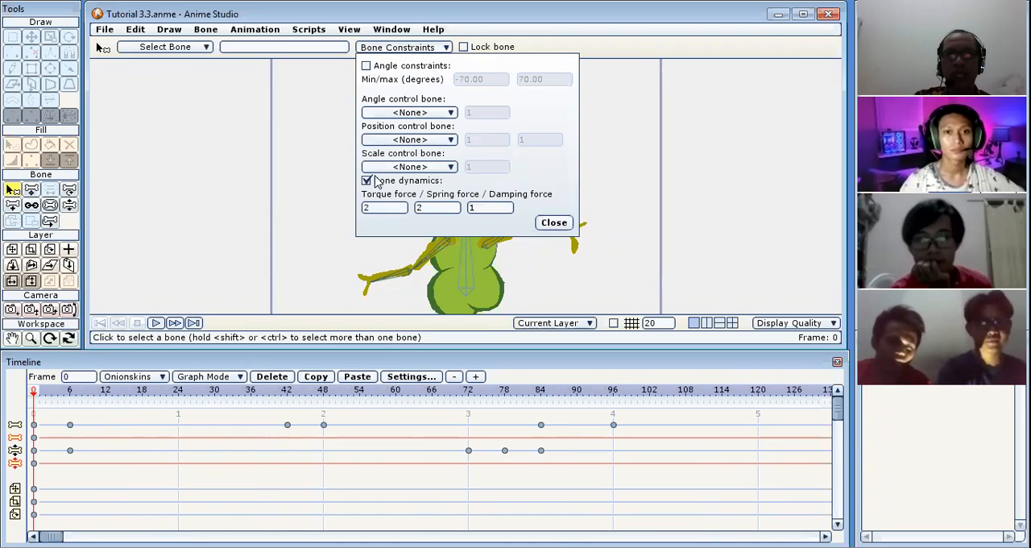
{"action": "double_click", "coordinate": [367, 207]}
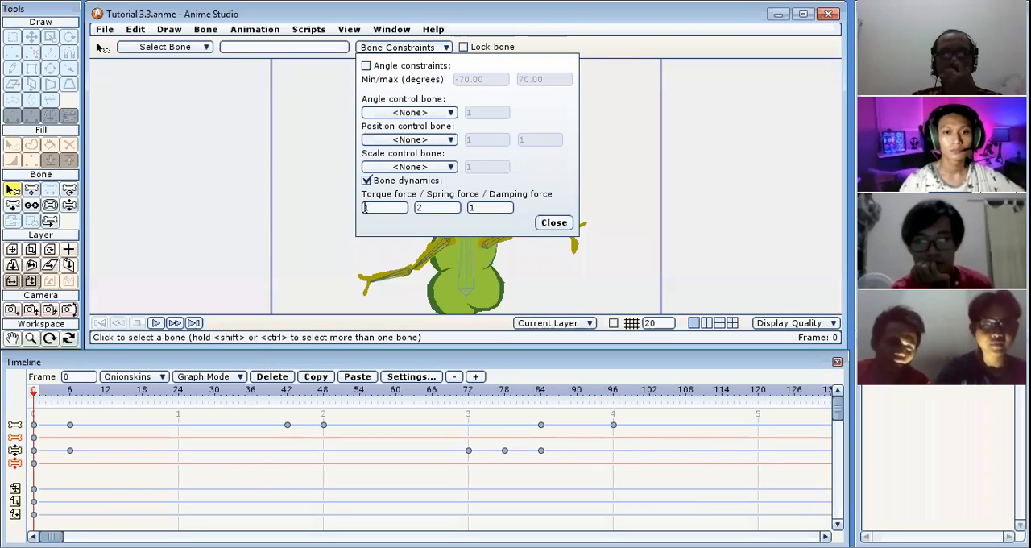
{"action": "left_click", "coordinate": [548, 227]}
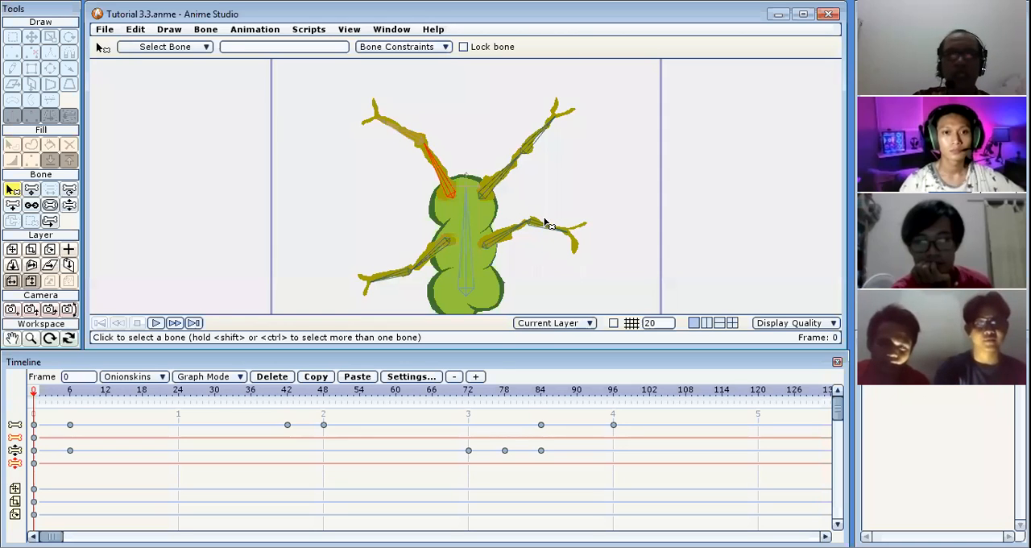
Preview the animation with dynamics on both upper-left limb bones, stop it, and rewind to frame 0.
{"action": "left_click", "coordinate": [157, 324]}
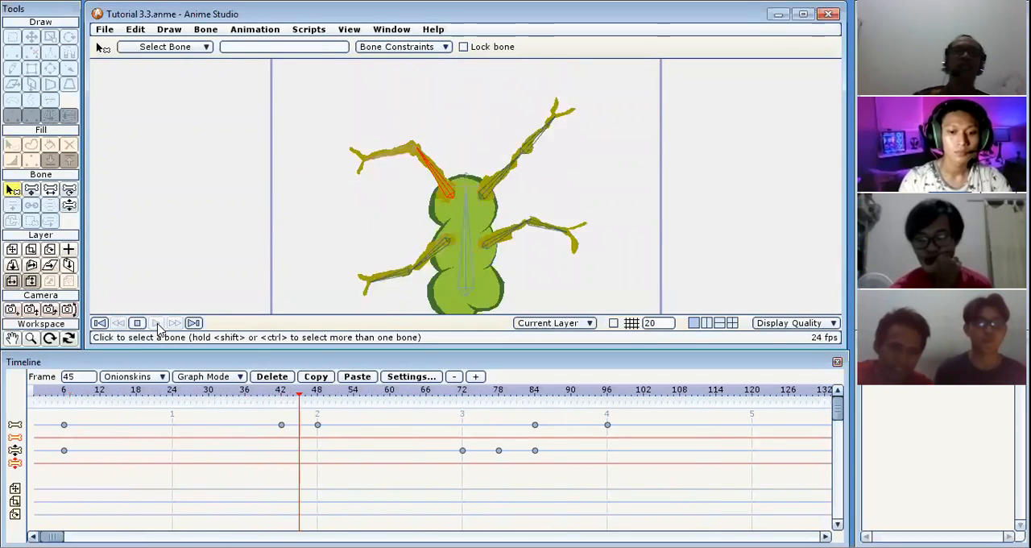
{"action": "left_click", "coordinate": [137, 322]}
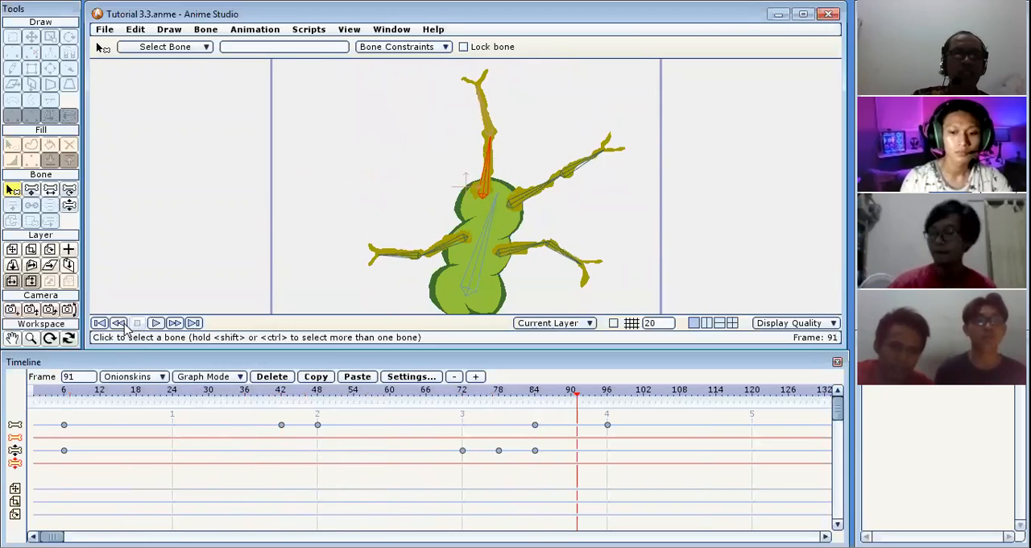
{"action": "left_click", "coordinate": [100, 322]}
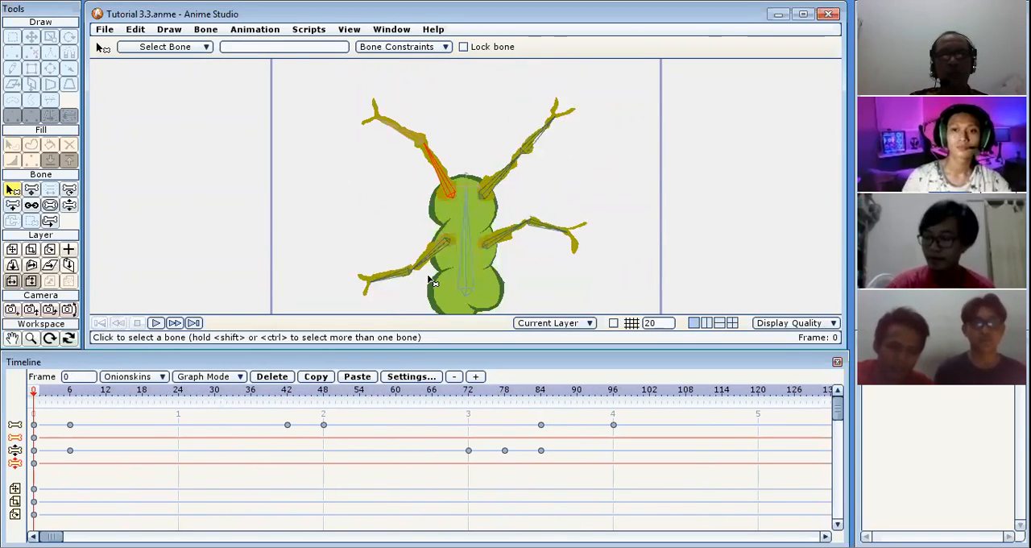
Enable bone dynamics on the outer bone of the lower-right limb with torque force 3 and spring force 1.
{"action": "left_click", "coordinate": [554, 234]}
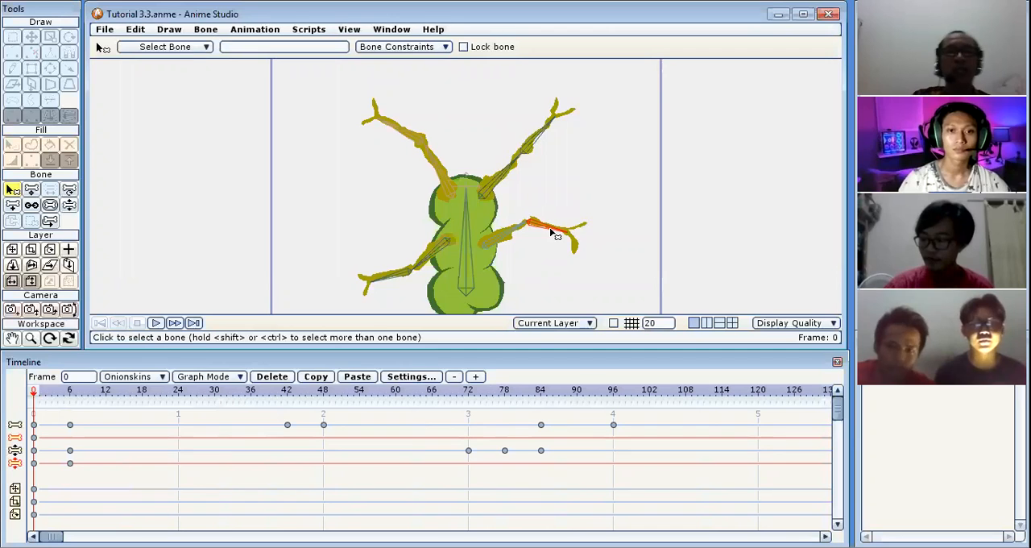
{"action": "left_click", "coordinate": [442, 47]}
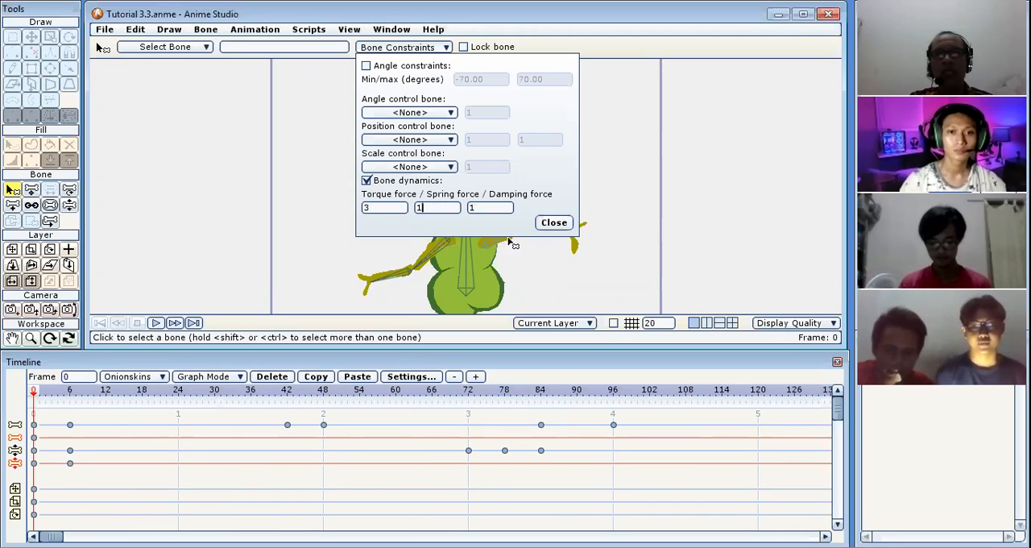
{"action": "left_click", "coordinate": [562, 226]}
Enable bone dynamics on the inner bone of the lower-right limb with torque force 2 and spring force 2, and preview the animation.
{"action": "left_click", "coordinate": [506, 242]}
{"action": "left_click", "coordinate": [424, 48]}
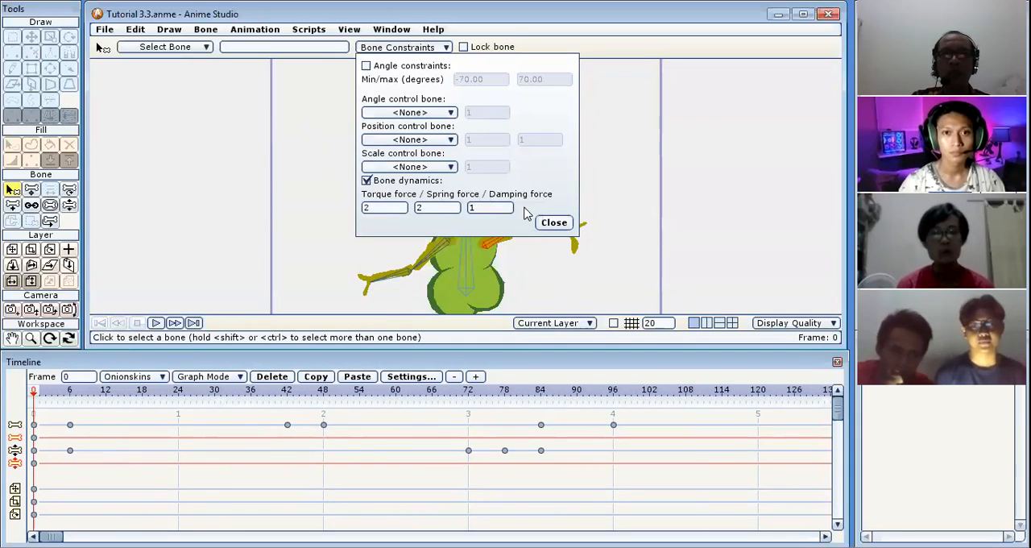
{"action": "left_click", "coordinate": [553, 223]}
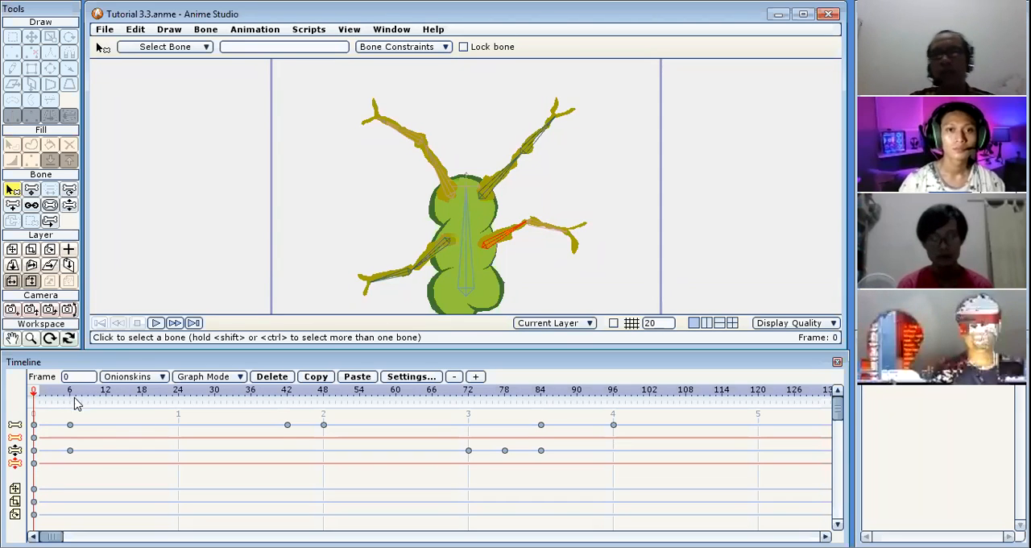
{"action": "left_click", "coordinate": [156, 323]}
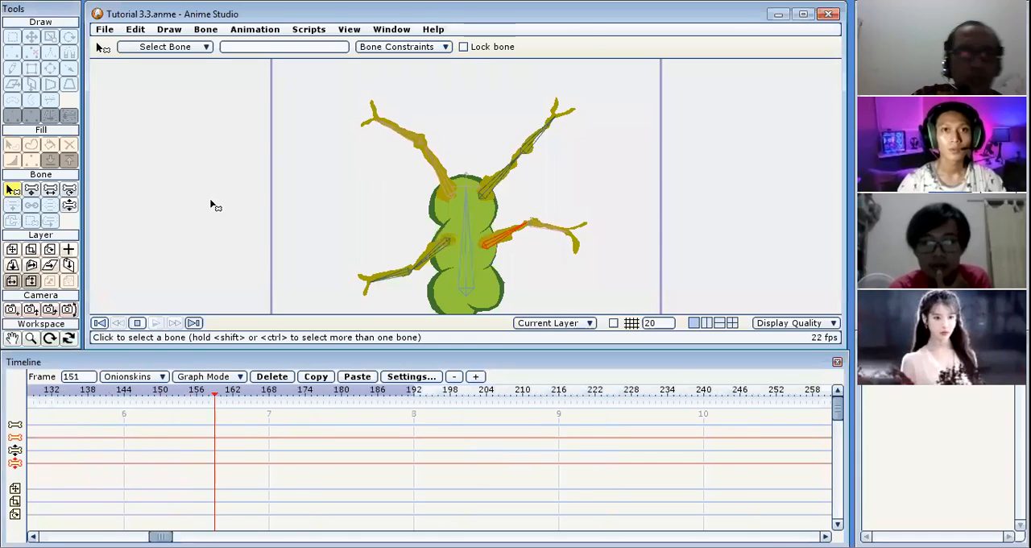
{"action": "left_click", "coordinate": [100, 323]}
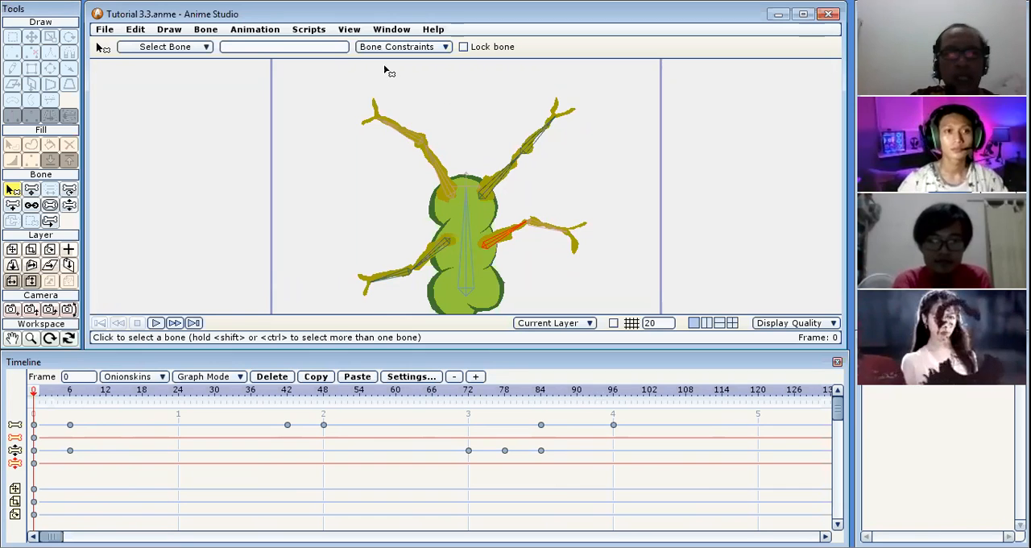
Open the Tutorial 3.2 project from the animasi 2 folder without saving the changes to the current document.
{"action": "left_click", "coordinate": [105, 29]}
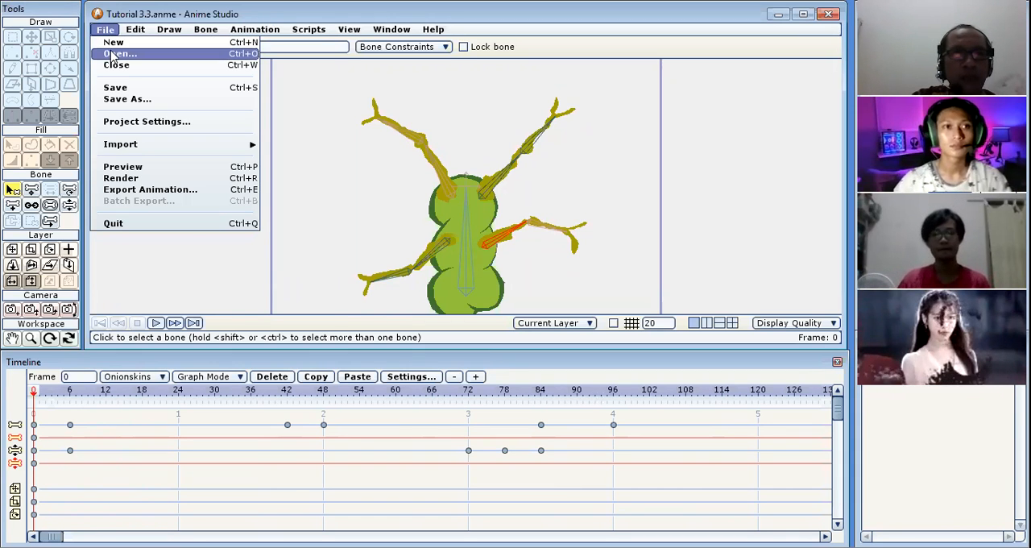
{"action": "left_click", "coordinate": [113, 54]}
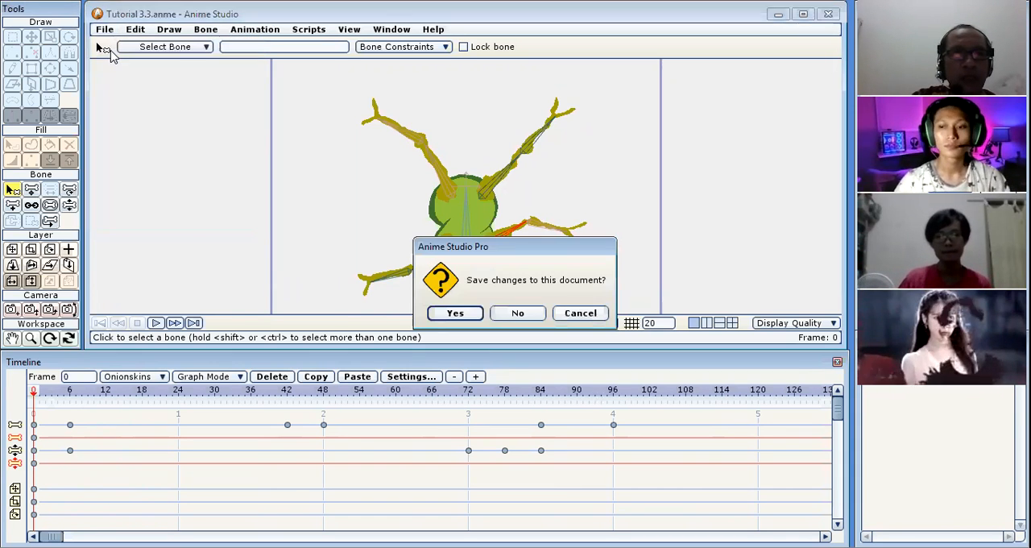
{"action": "left_click", "coordinate": [518, 313]}
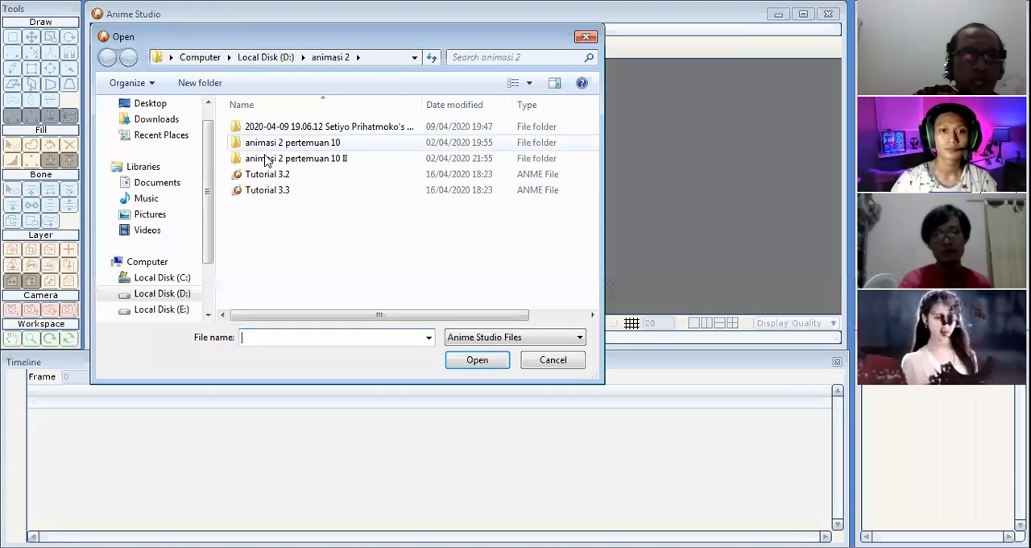
{"action": "left_click", "coordinate": [276, 175]}
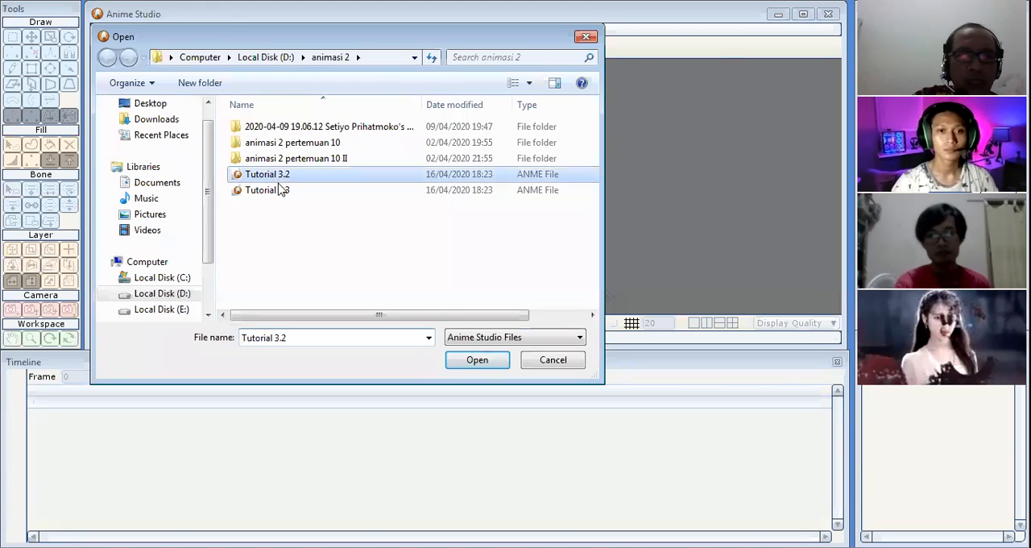
{"action": "left_click", "coordinate": [478, 361]}
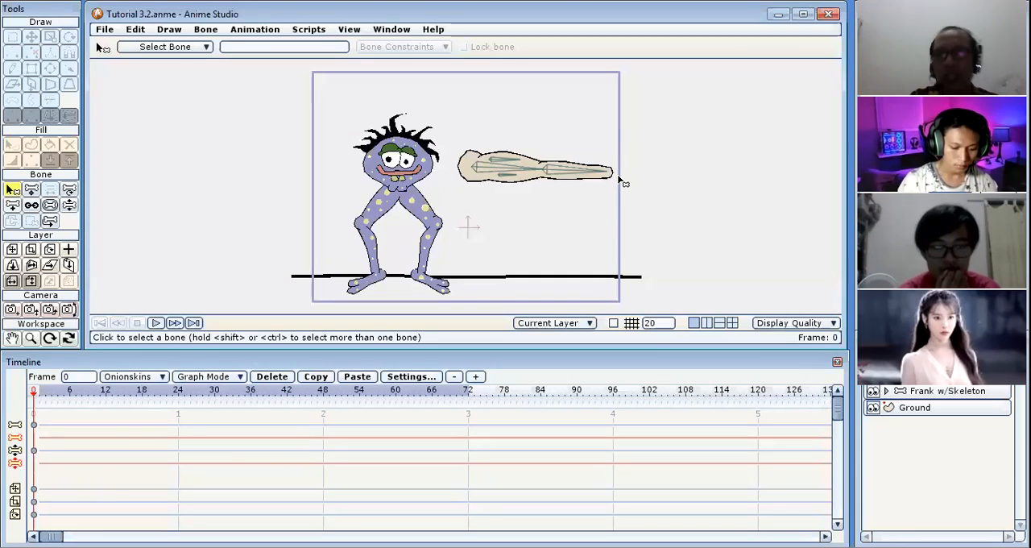
Swing the forearm bone of the separate arm up and down with Manipulate Bones to test its unconstrained range.
{"action": "left_click", "coordinate": [69, 205]}
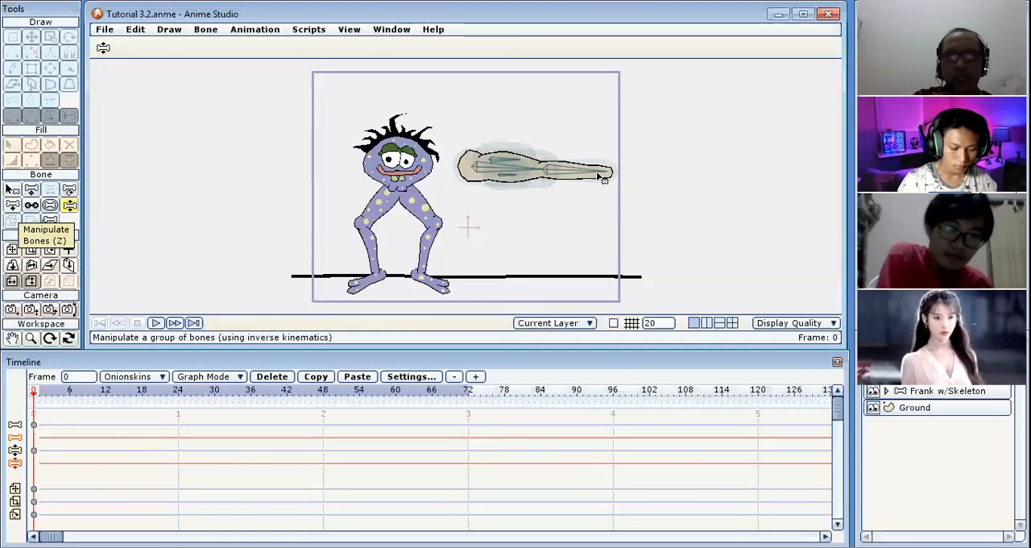
{"action": "left_click_drag", "start_coordinate": [602, 177], "coordinate": [557, 228]}
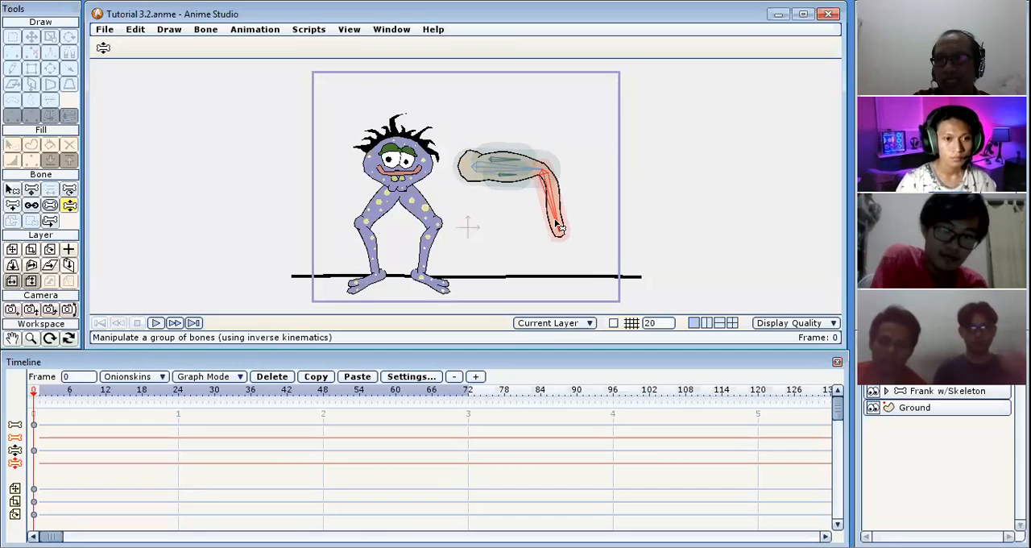
{"action": "left_click_drag", "start_coordinate": [558, 228], "coordinate": [600, 167]}
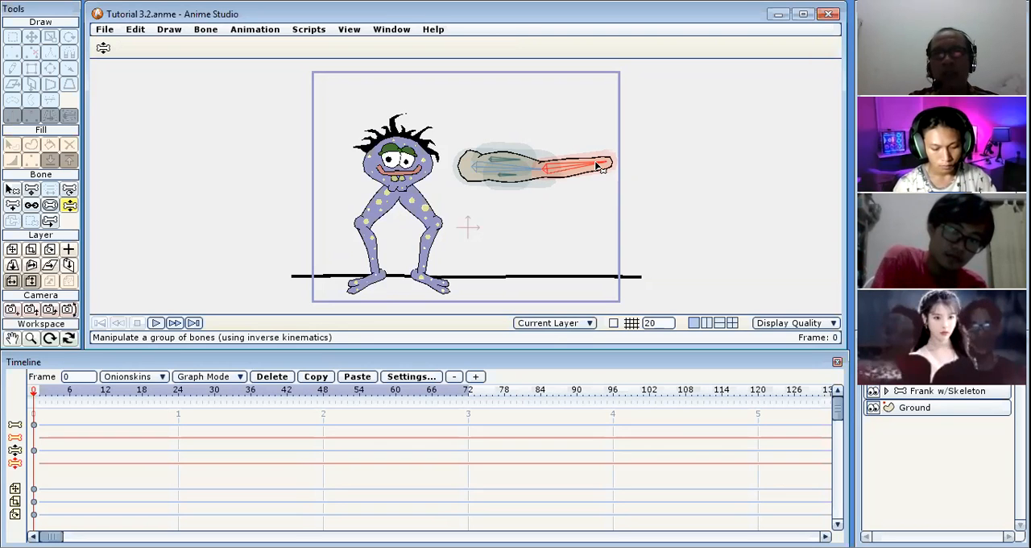
{"action": "left_click_drag", "start_coordinate": [600, 166], "coordinate": [529, 137]}
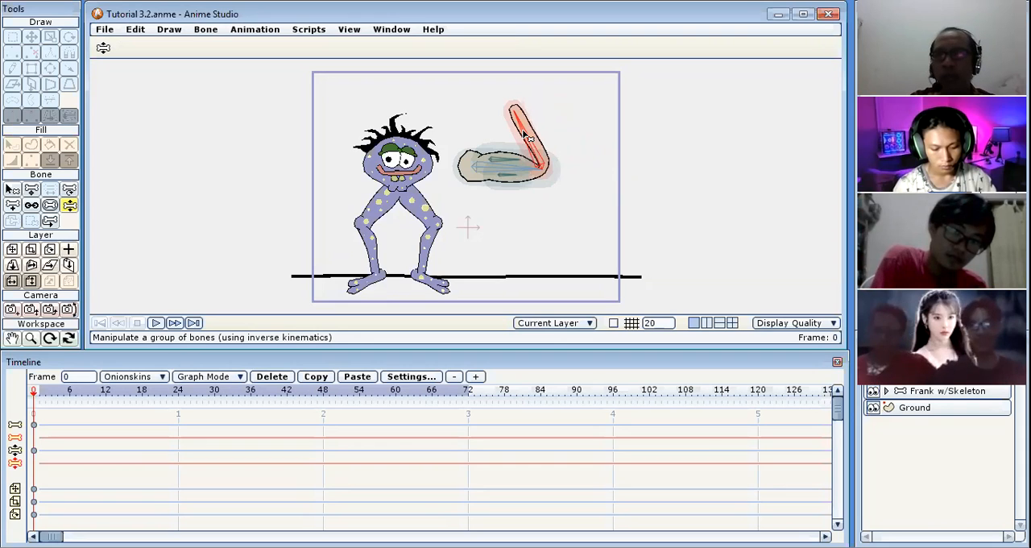
{"action": "left_click_drag", "start_coordinate": [529, 137], "coordinate": [600, 219]}
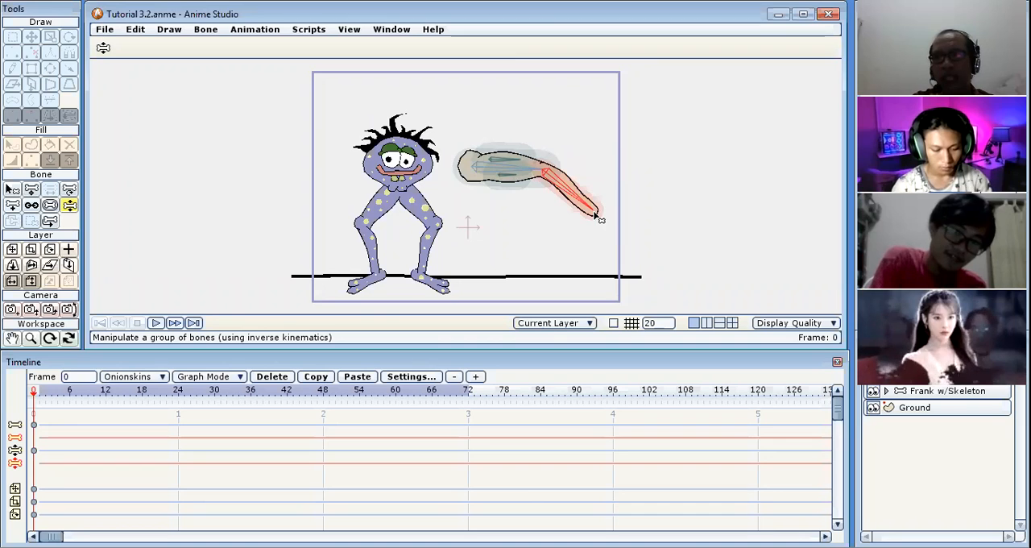
{"action": "left_click_drag", "start_coordinate": [600, 219], "coordinate": [570, 239]}
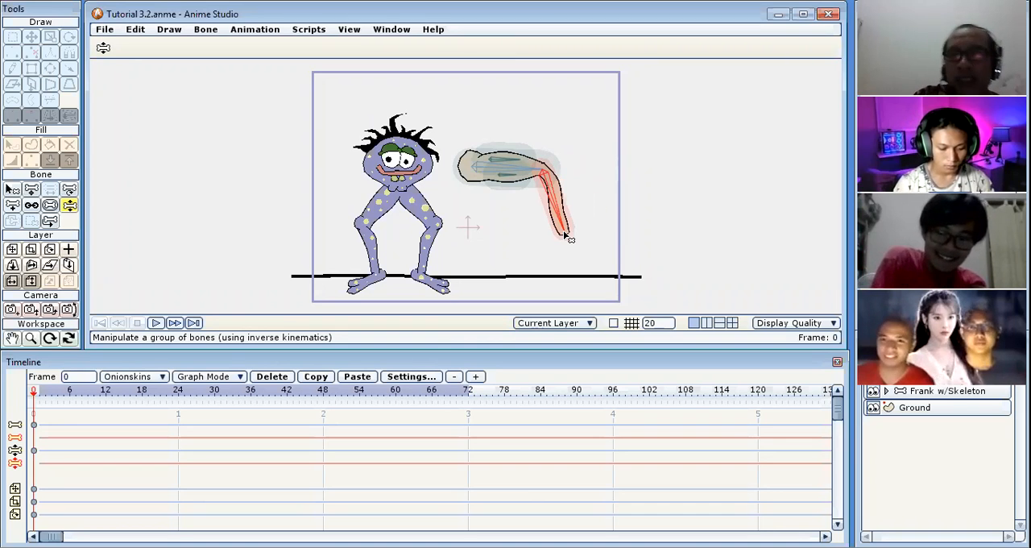
{"action": "left_click_drag", "start_coordinate": [570, 238], "coordinate": [620, 184]}
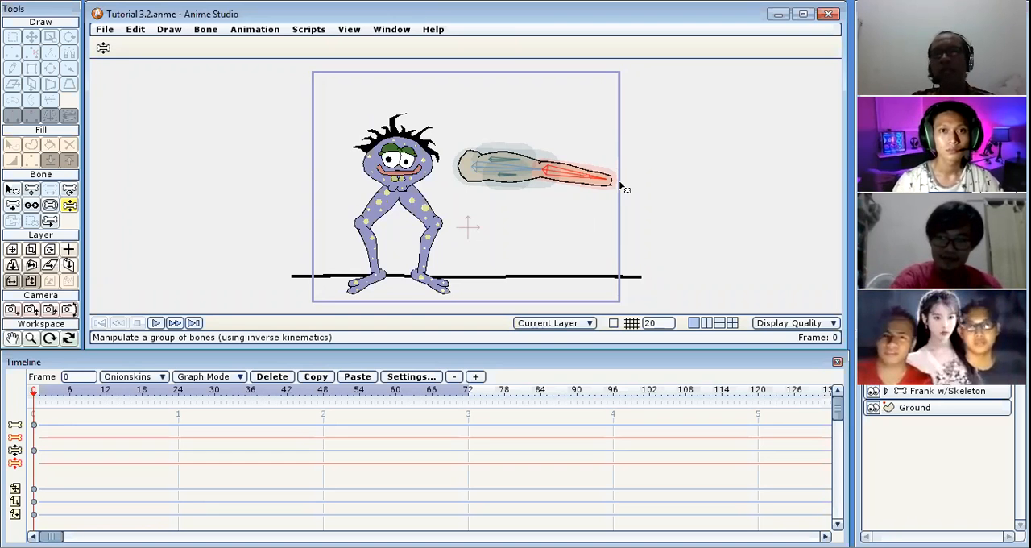
{"action": "left_click_drag", "start_coordinate": [621, 185], "coordinate": [621, 167]}
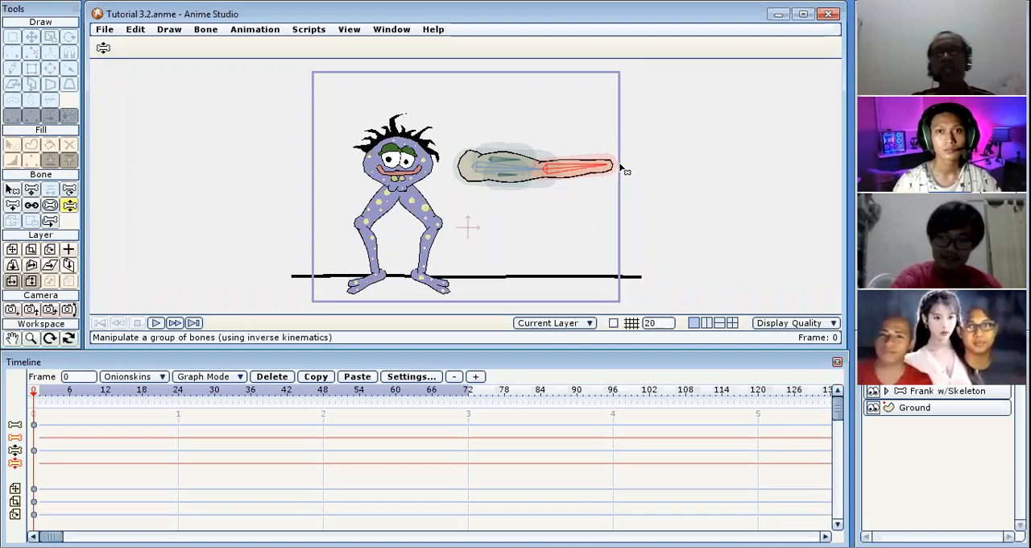
Enable angle constraints on the forearm bone of the separate arm.
{"action": "left_click", "coordinate": [12, 190]}
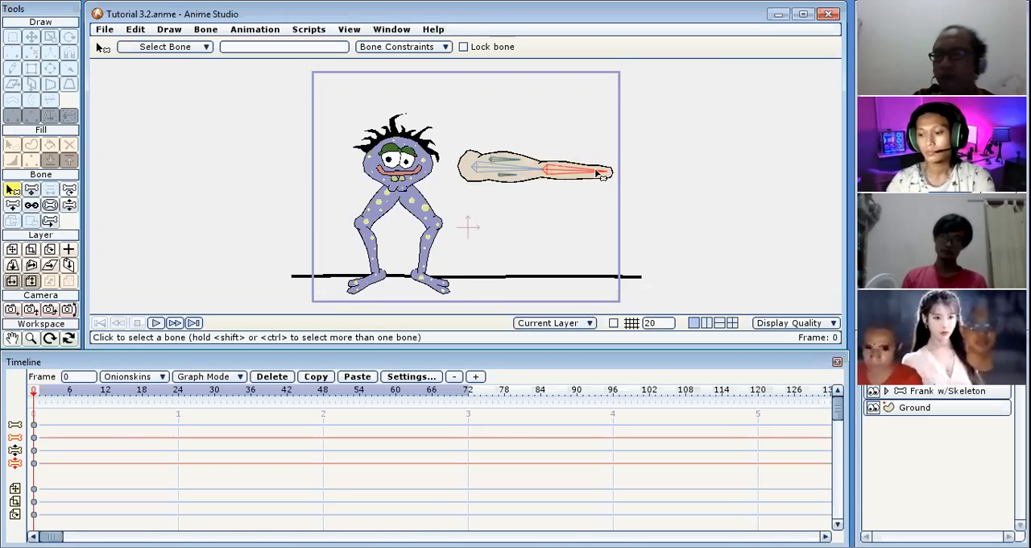
{"action": "left_click", "coordinate": [445, 48]}
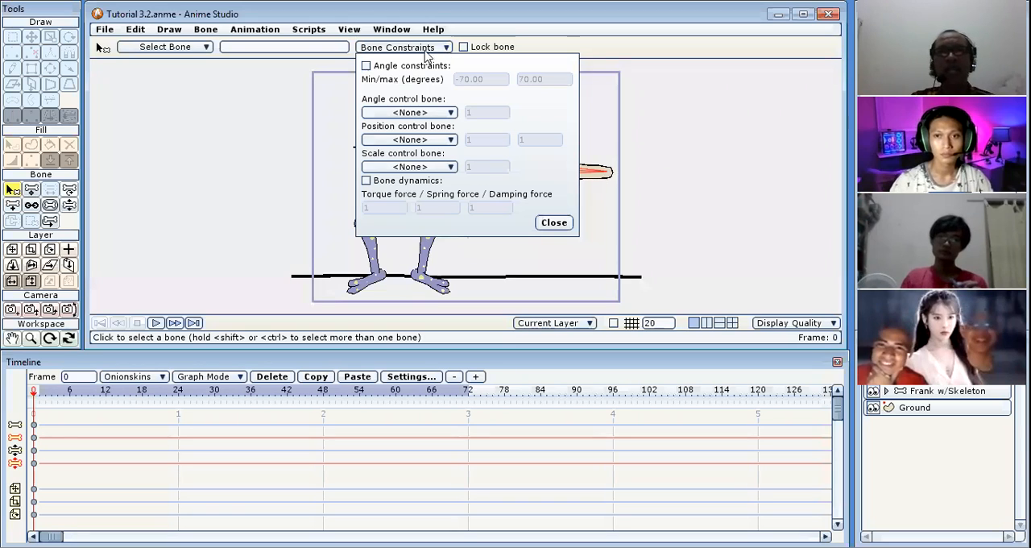
{"action": "left_click", "coordinate": [367, 66]}
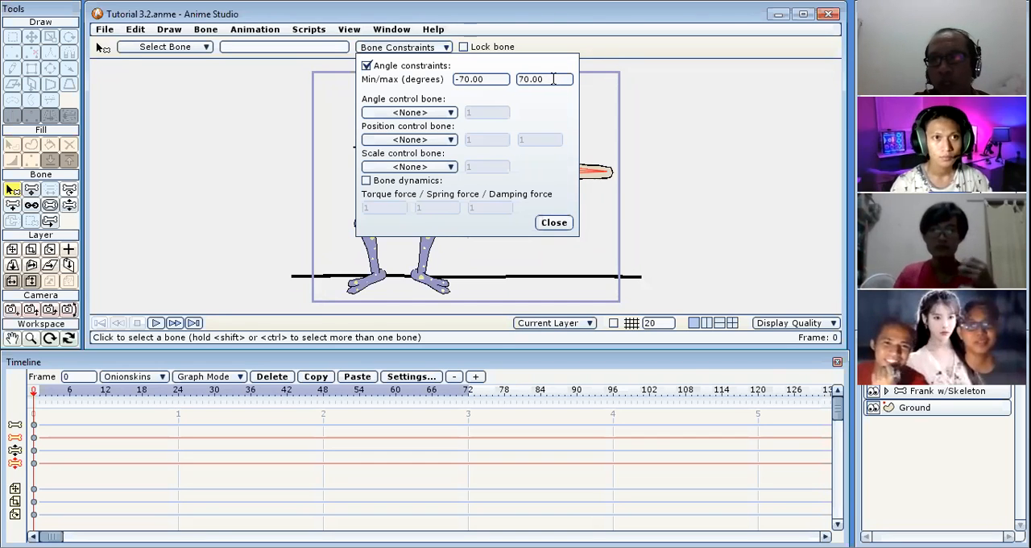
{"action": "left_click", "coordinate": [555, 223]}
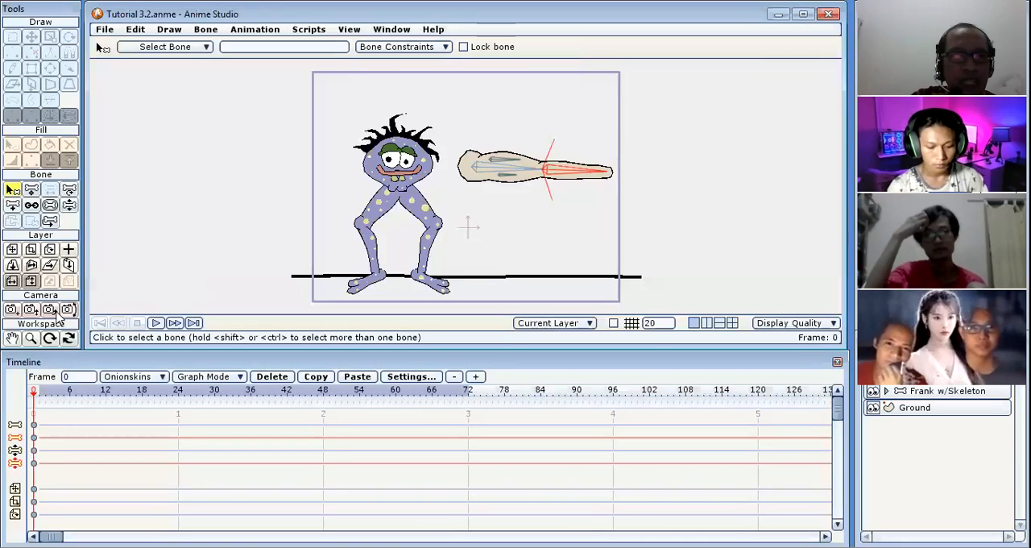
Swing the forearm bone up and down with Manipulate Bones to test its angle limits in both directions.
{"action": "left_click", "coordinate": [30, 338]}
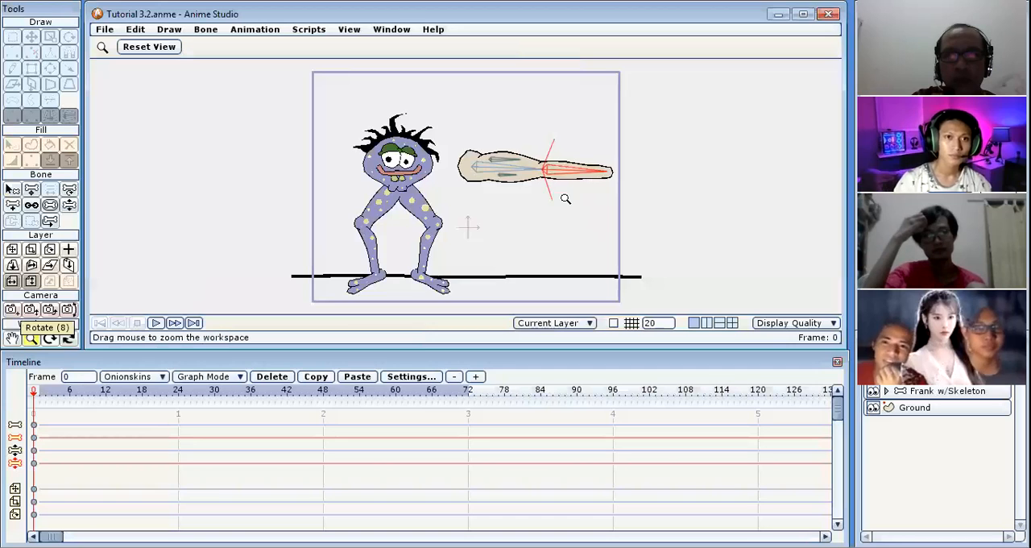
{"action": "scroll", "coordinate": [565, 199], "scroll_direction": "down", "scroll_amount": 4}
{"action": "scroll", "coordinate": [565, 199], "scroll_direction": "up", "scroll_amount": 5}
{"action": "scroll", "coordinate": [565, 199], "scroll_direction": "up", "scroll_amount": 4}
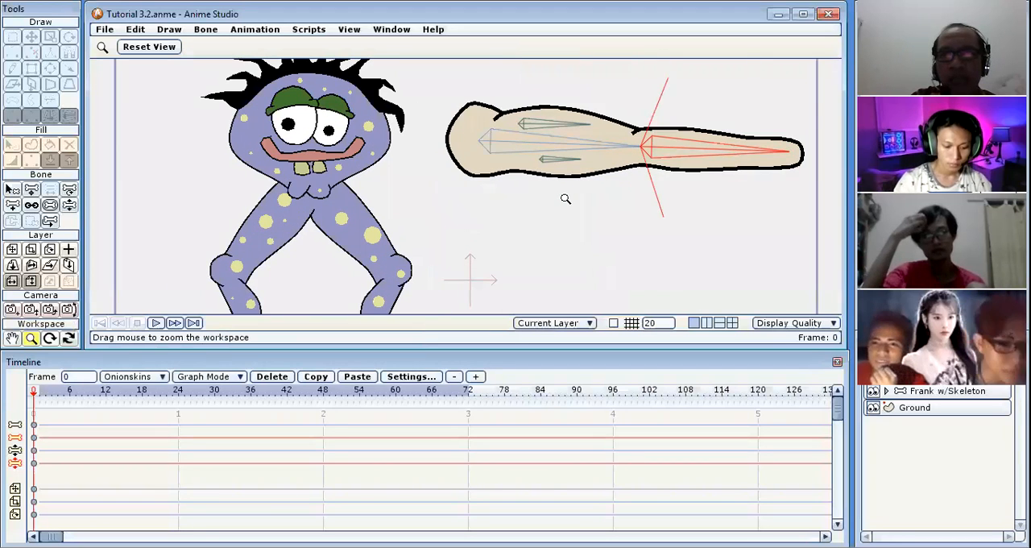
{"action": "scroll", "coordinate": [565, 199], "scroll_direction": "down", "scroll_amount": 2}
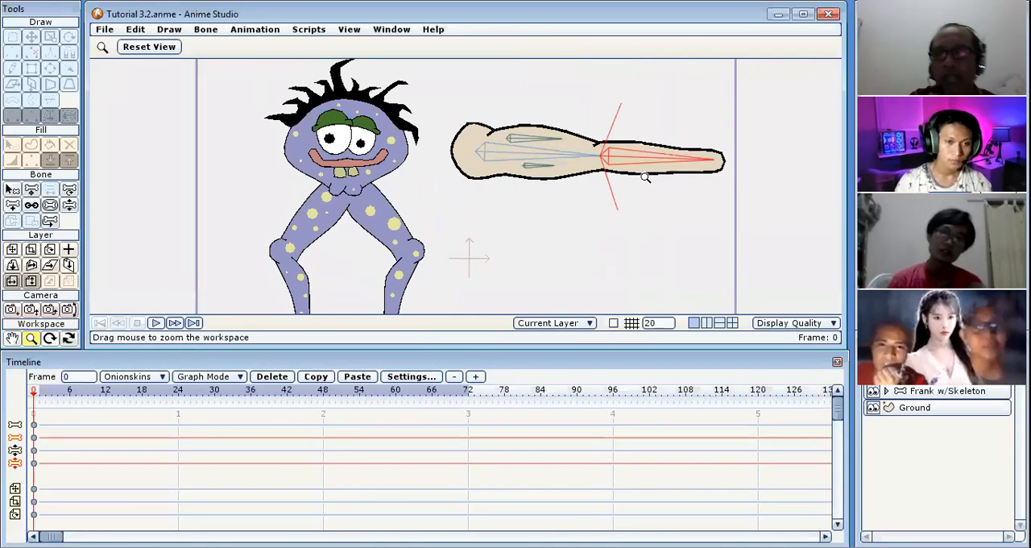
{"action": "left_click", "coordinate": [70, 204]}
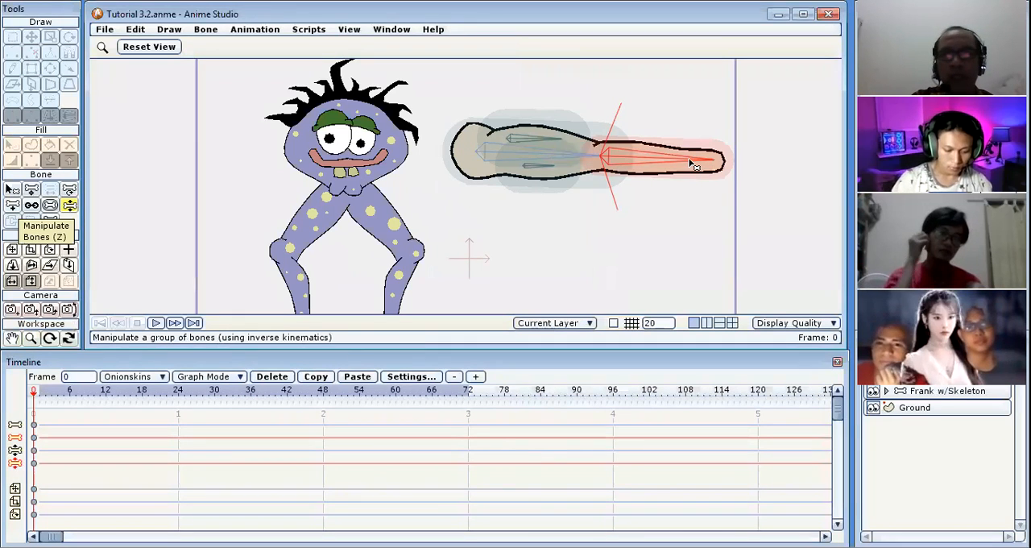
{"action": "left_click_drag", "start_coordinate": [690, 163], "coordinate": [622, 94]}
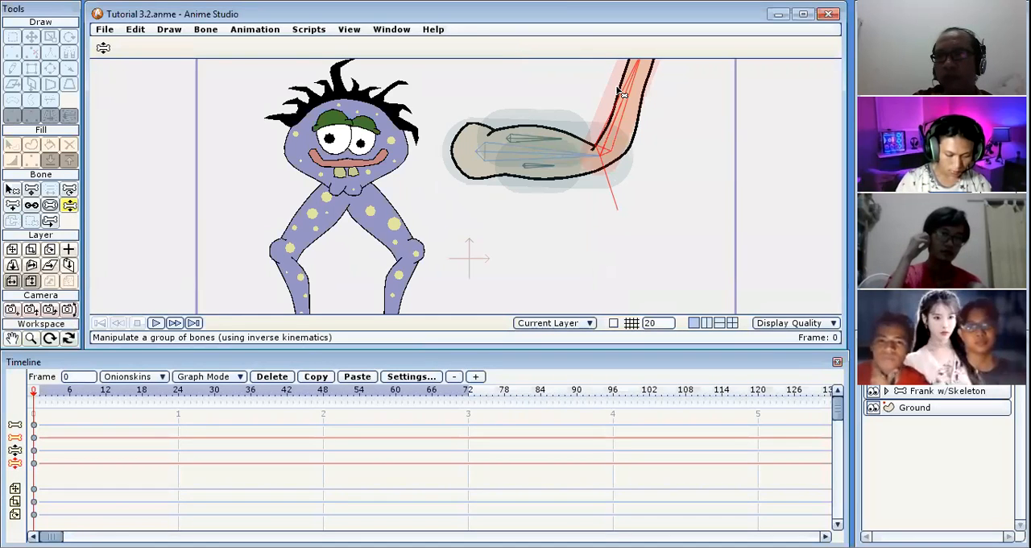
{"action": "left_click_drag", "start_coordinate": [665, 110], "coordinate": [634, 245]}
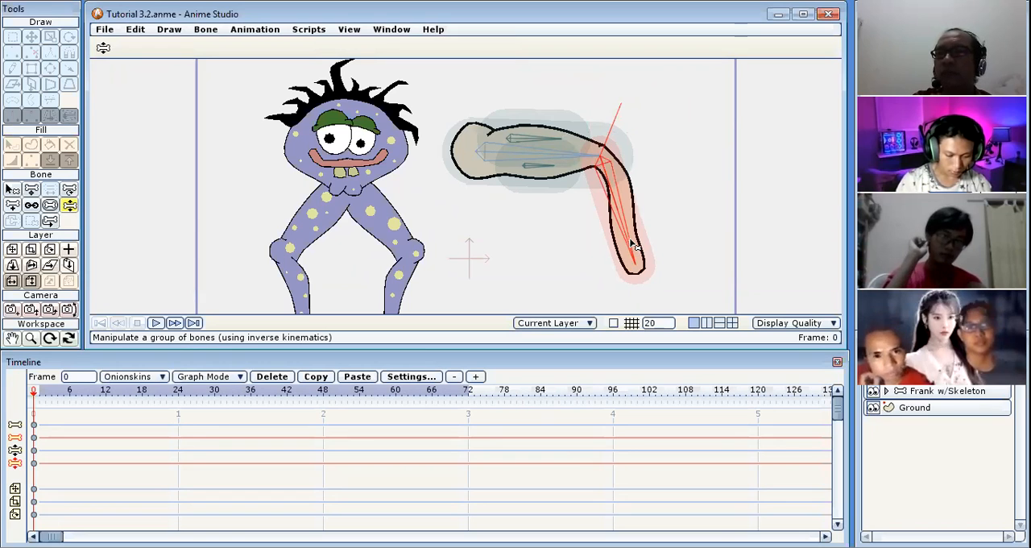
{"action": "left_click_drag", "start_coordinate": [645, 236], "coordinate": [723, 153]}
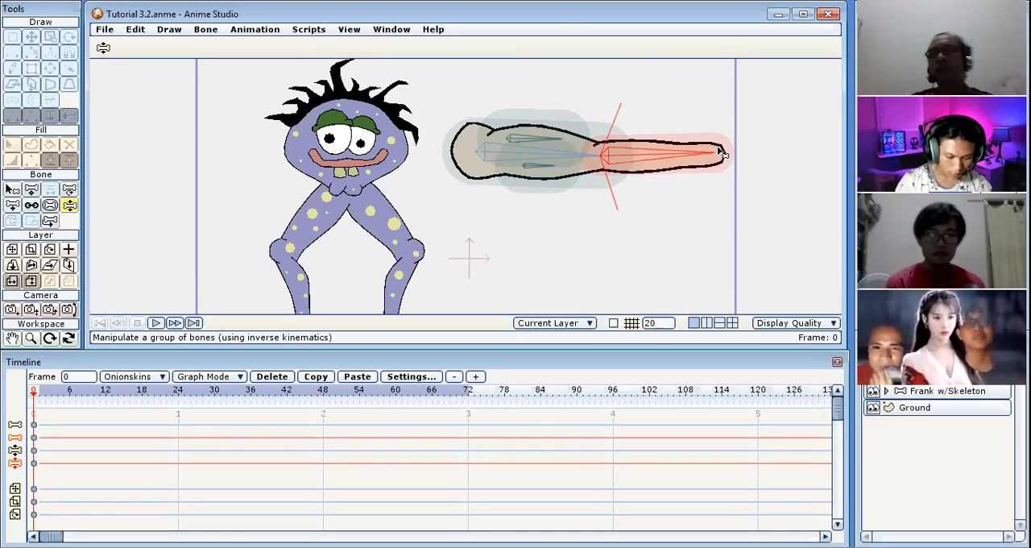
Set the forearm bone's angle constraints to a minimum of -10 and a maximum of 120 degrees.
{"action": "left_click", "coordinate": [12, 190]}
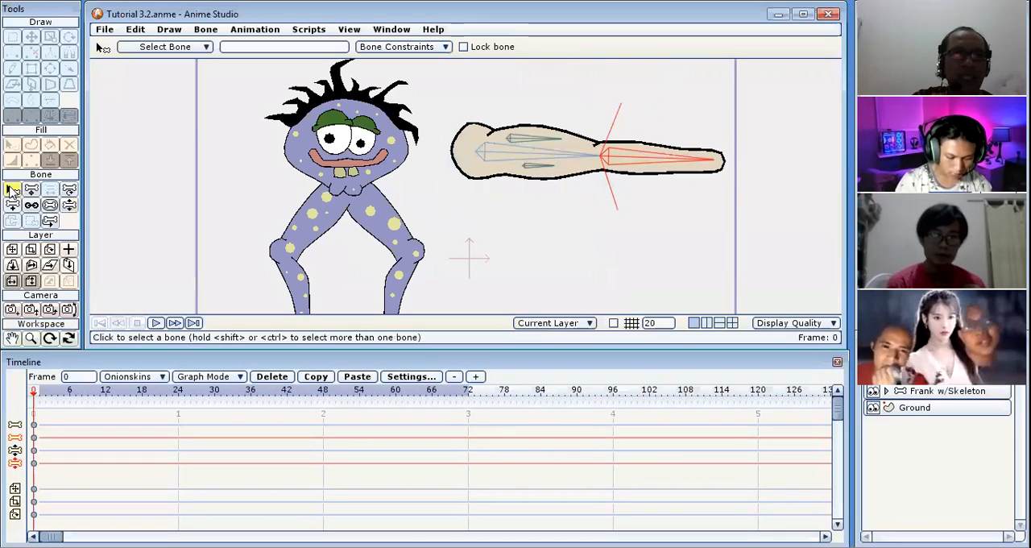
{"action": "left_click", "coordinate": [439, 48]}
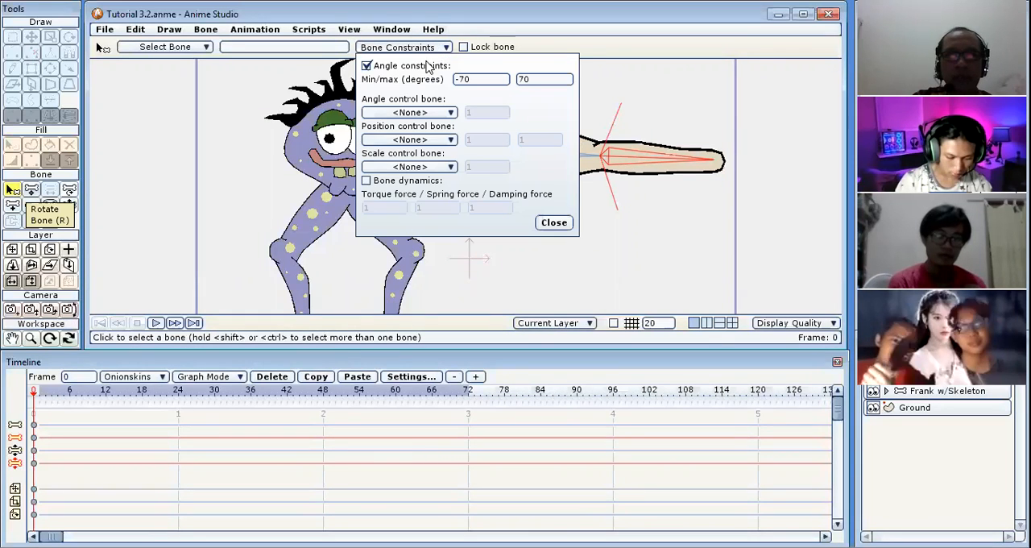
{"action": "double_click", "coordinate": [522, 81]}
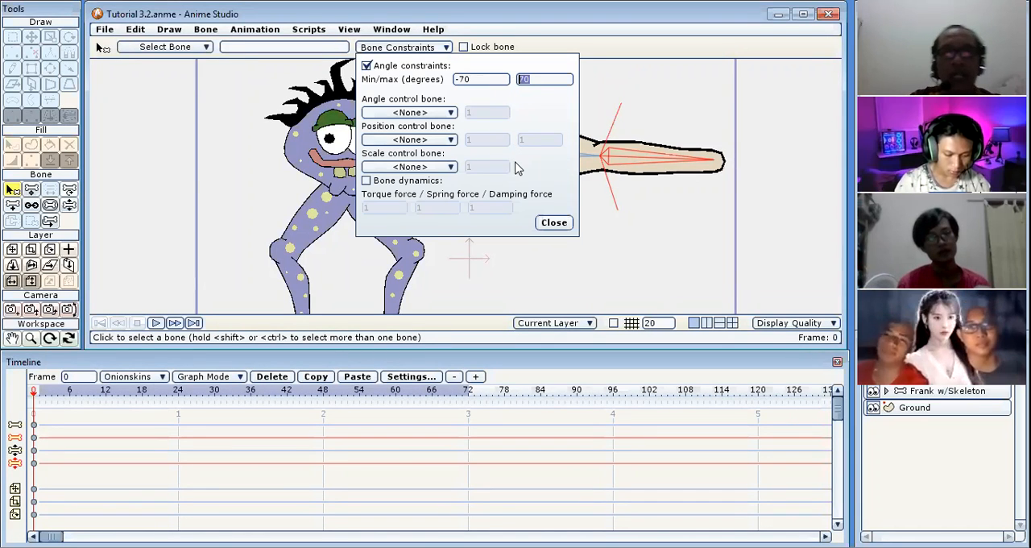
{"action": "type", "text": "120"}
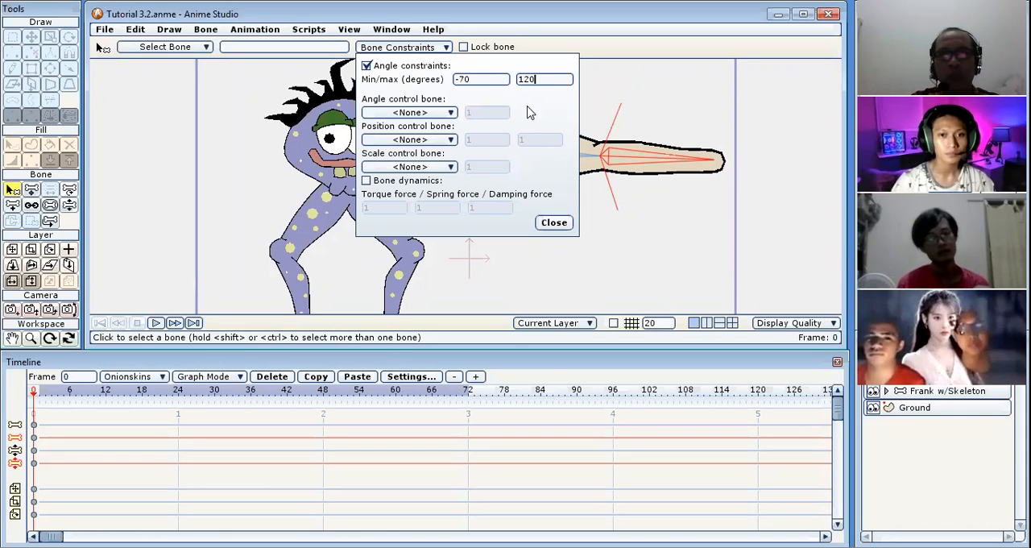
{"action": "double_click", "coordinate": [464, 78]}
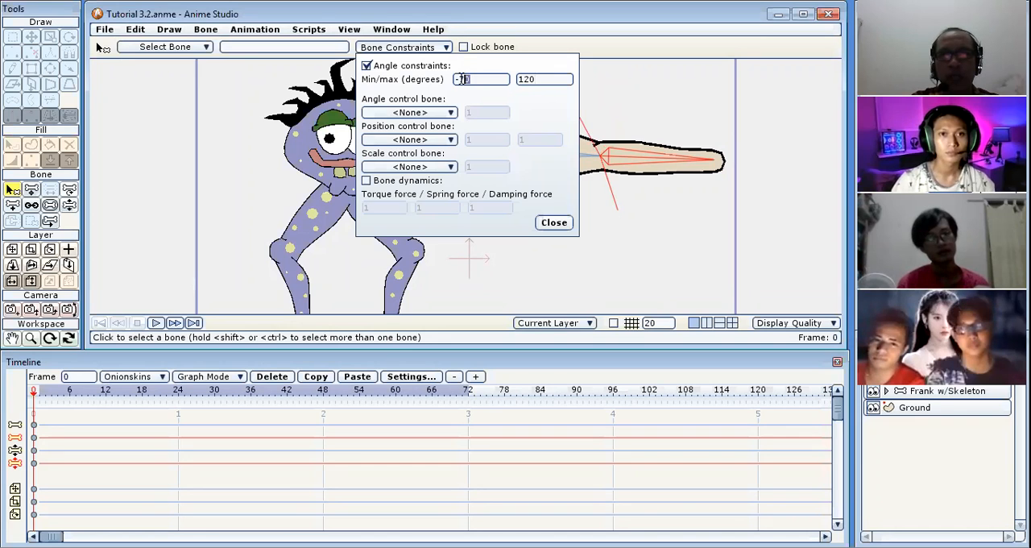
{"action": "type", "text": "10"}
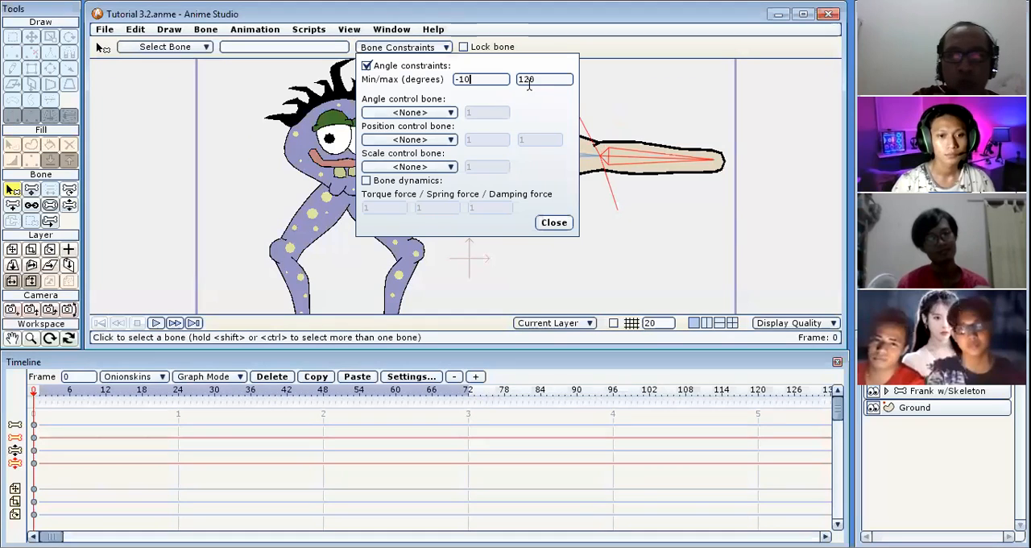
{"action": "left_click", "coordinate": [554, 223]}
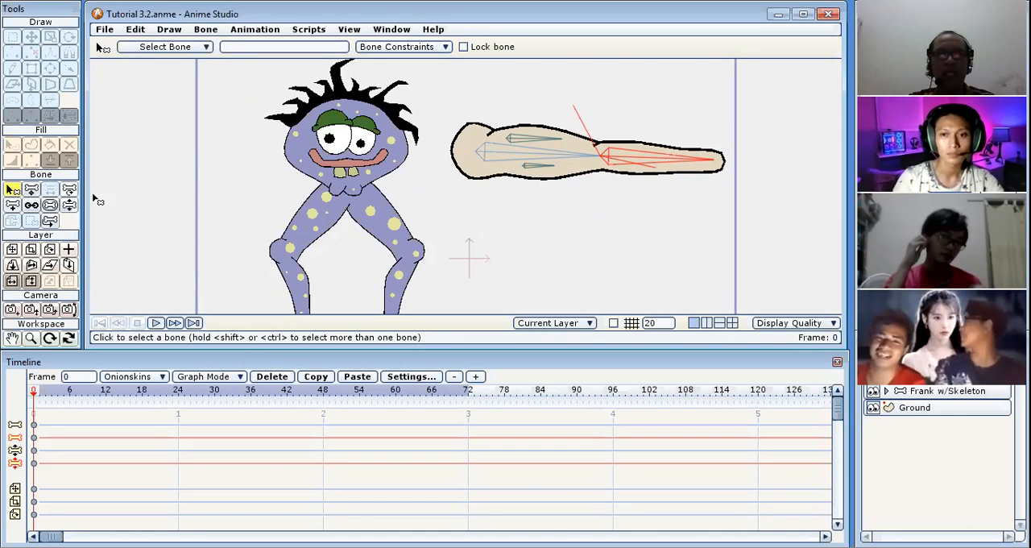
Bend and straighten the forearm with Manipulate Bones to check how far its new angle limits let it move.
{"action": "left_click", "coordinate": [69, 205]}
{"action": "left_click_drag", "start_coordinate": [689, 161], "coordinate": [545, 99]}
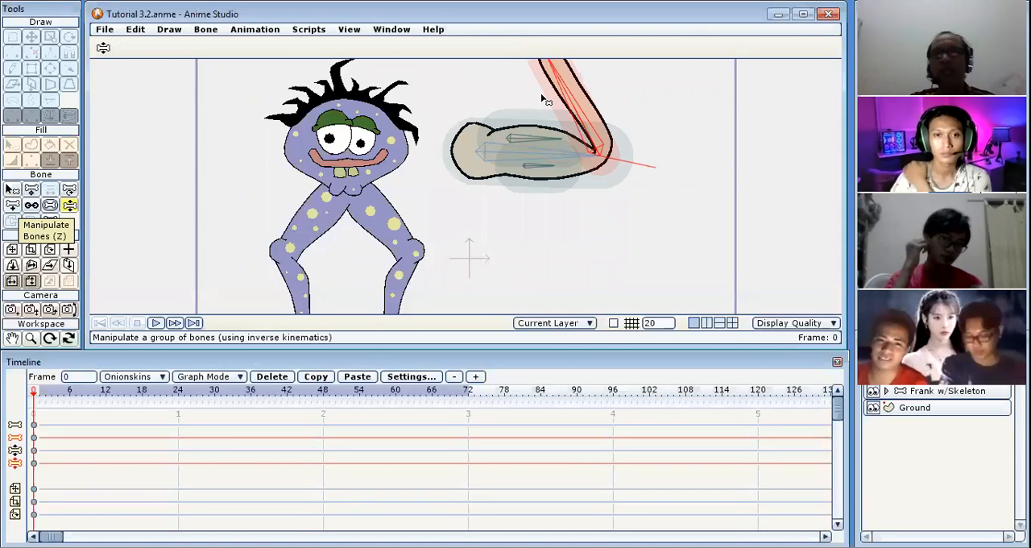
{"action": "left_click_drag", "start_coordinate": [544, 99], "coordinate": [668, 189]}
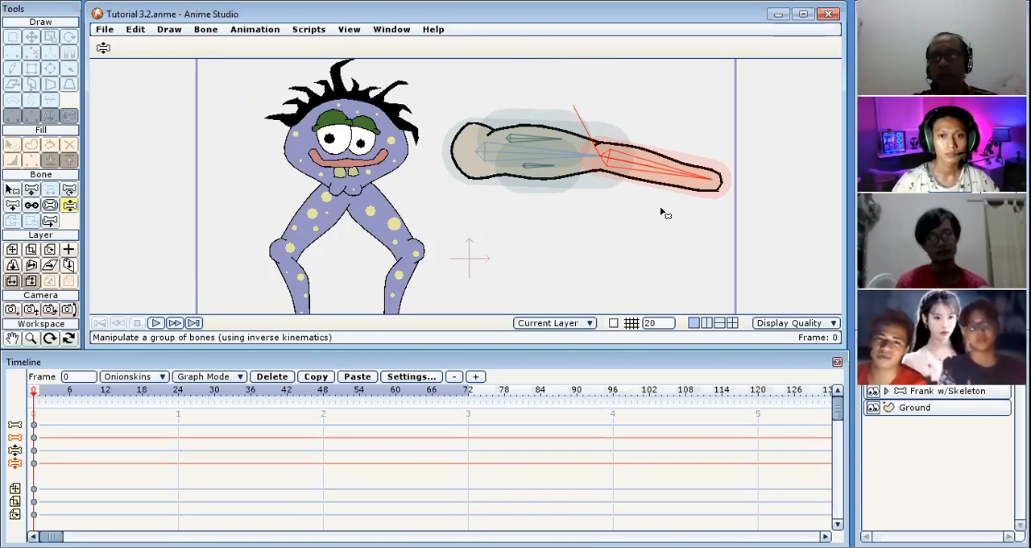
{"action": "left_click_drag", "start_coordinate": [663, 212], "coordinate": [673, 176]}
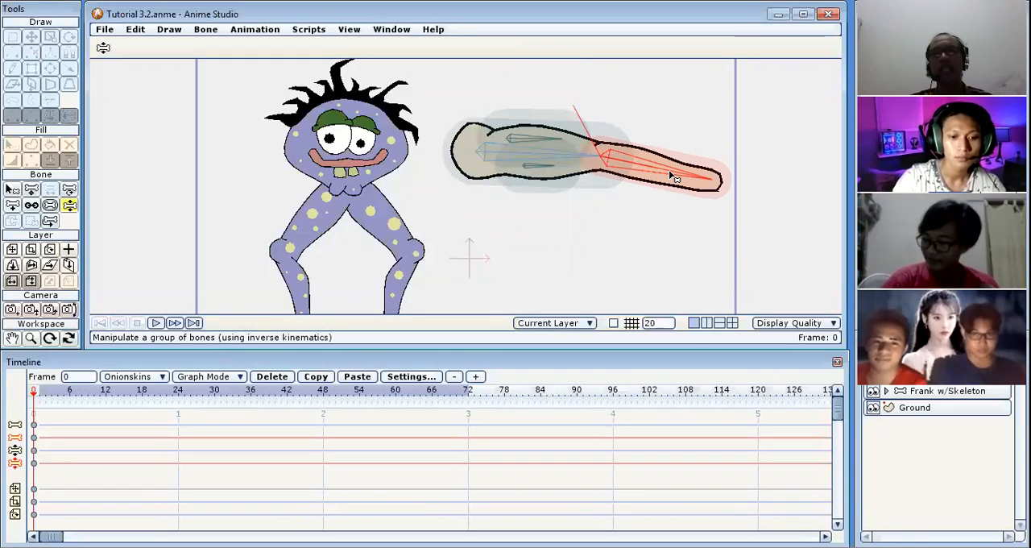
{"action": "left_click_drag", "start_coordinate": [675, 155], "coordinate": [691, 187]}
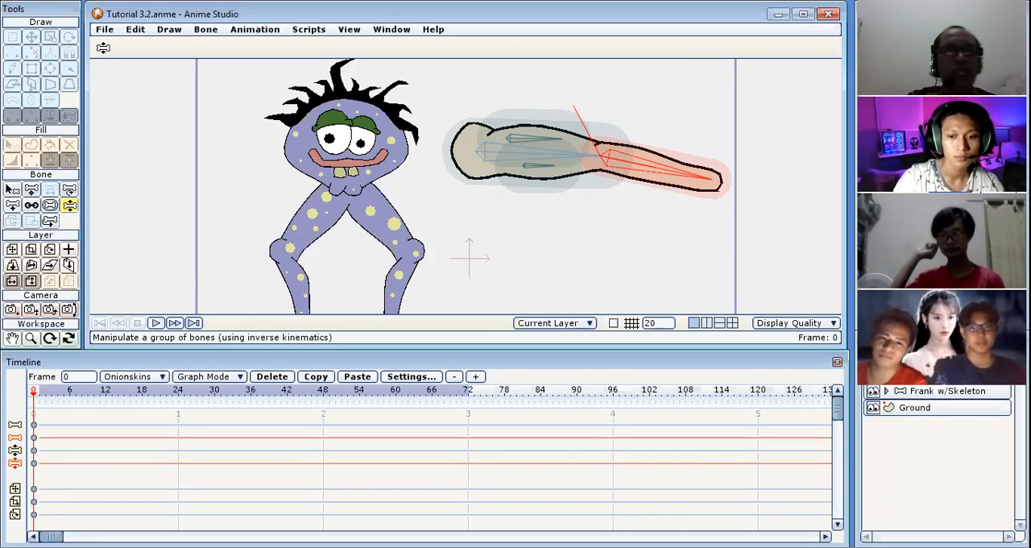
{"action": "left_click", "coordinate": [536, 138]}
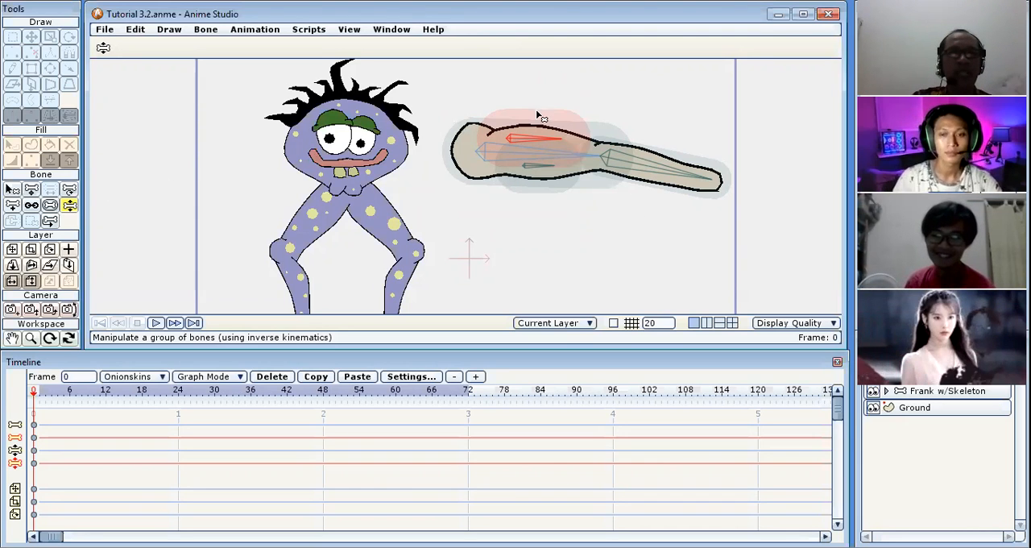
{"action": "left_click", "coordinate": [669, 173]}
{"action": "left_click_drag", "start_coordinate": [669, 176], "coordinate": [587, 117]}
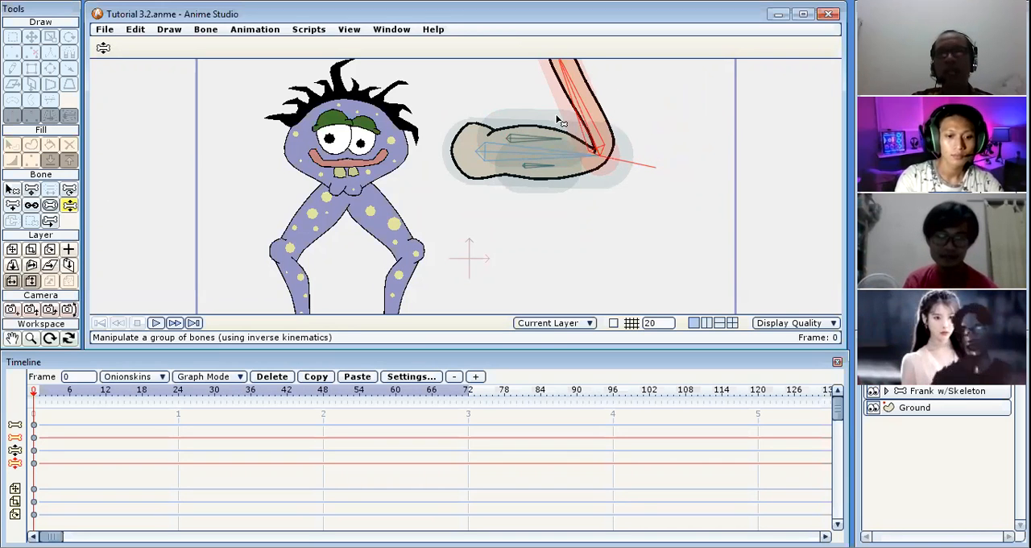
{"action": "left_click_drag", "start_coordinate": [576, 97], "coordinate": [690, 204]}
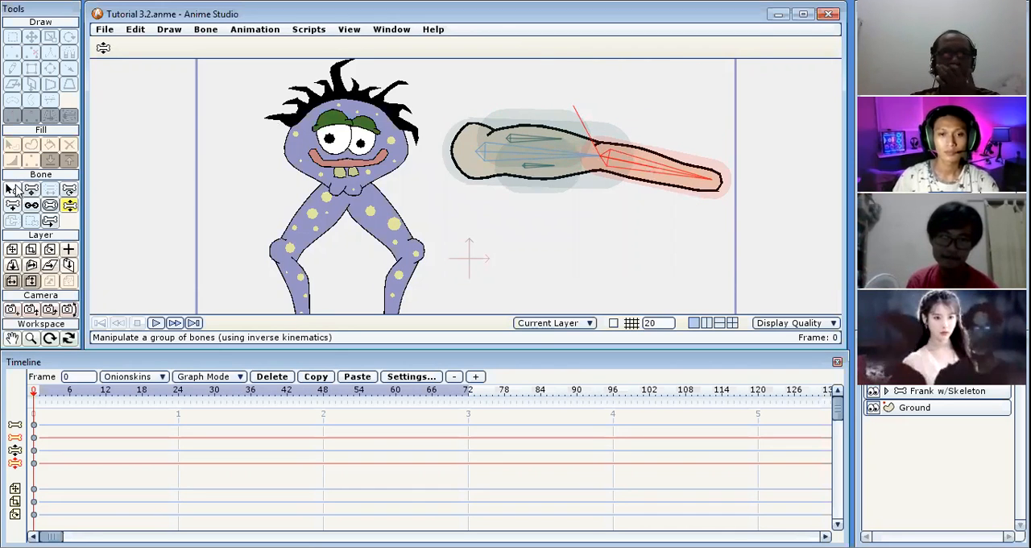
Name the selected forearm bone of the separate arm "lengan bawah".
{"action": "left_click", "coordinate": [15, 190]}
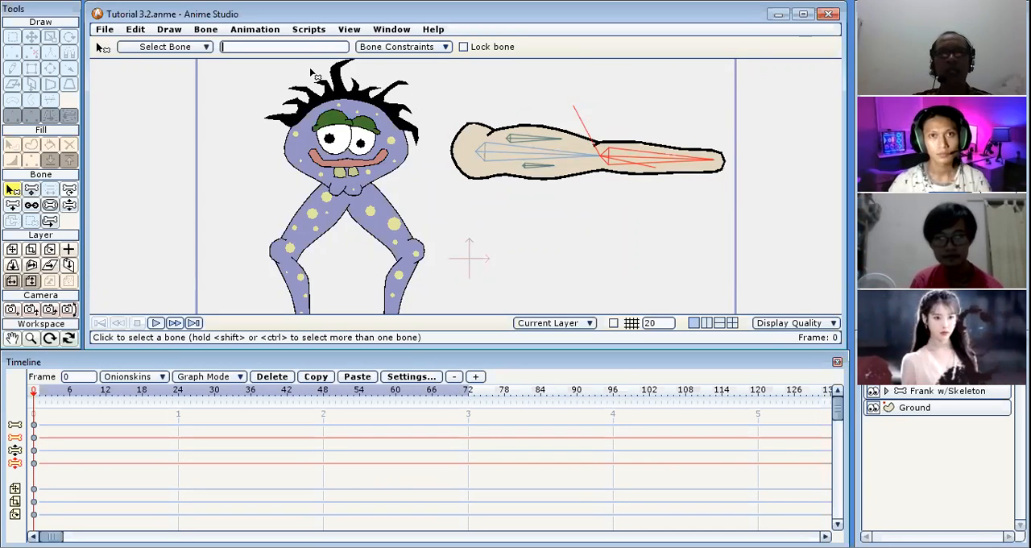
{"action": "type", "text": "lengan bawah"}
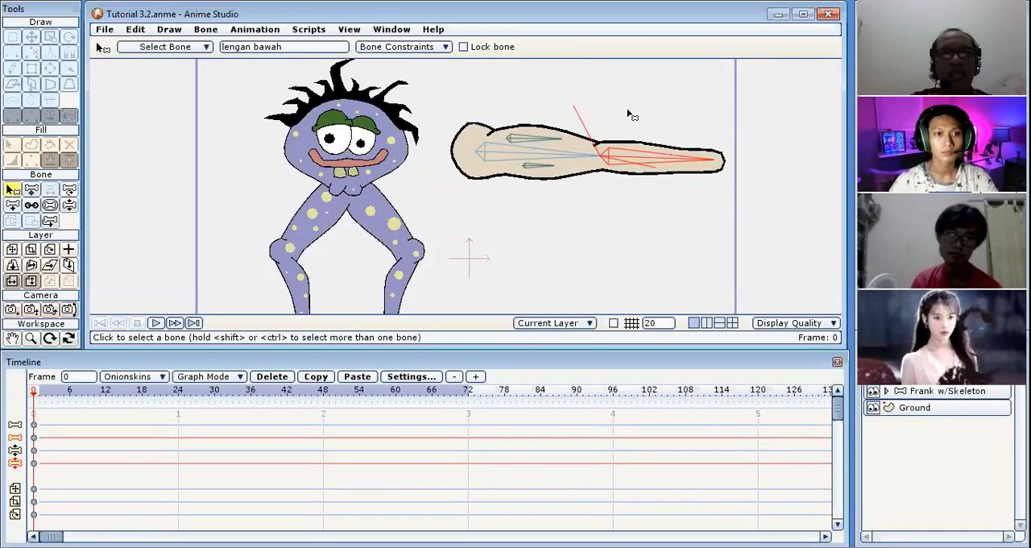
Enable angle constraints on the upper small muscle bone in the upper arm, with a minimum of -20 and a maximum of 120 degrees.
{"action": "left_click", "coordinate": [533, 141]}
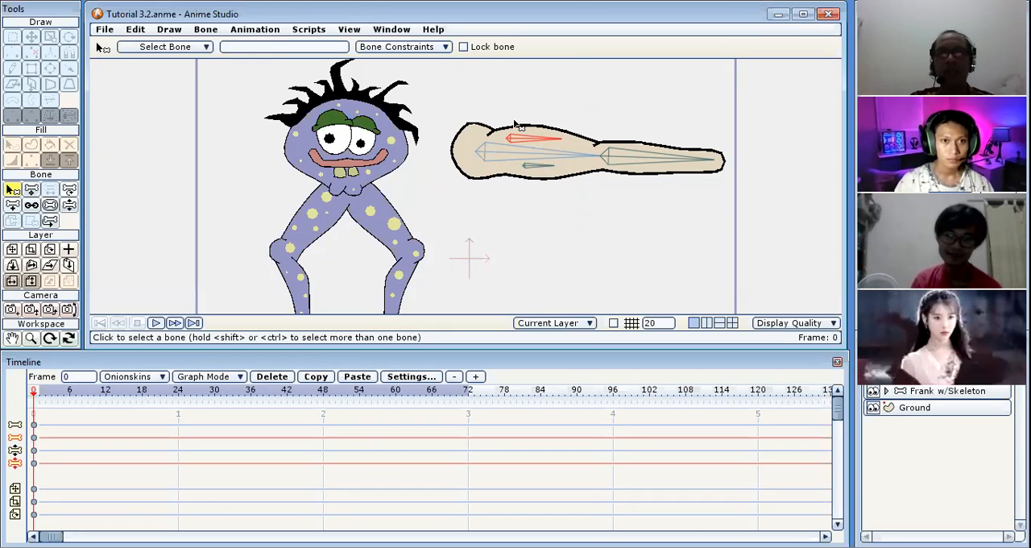
{"action": "left_click", "coordinate": [445, 47]}
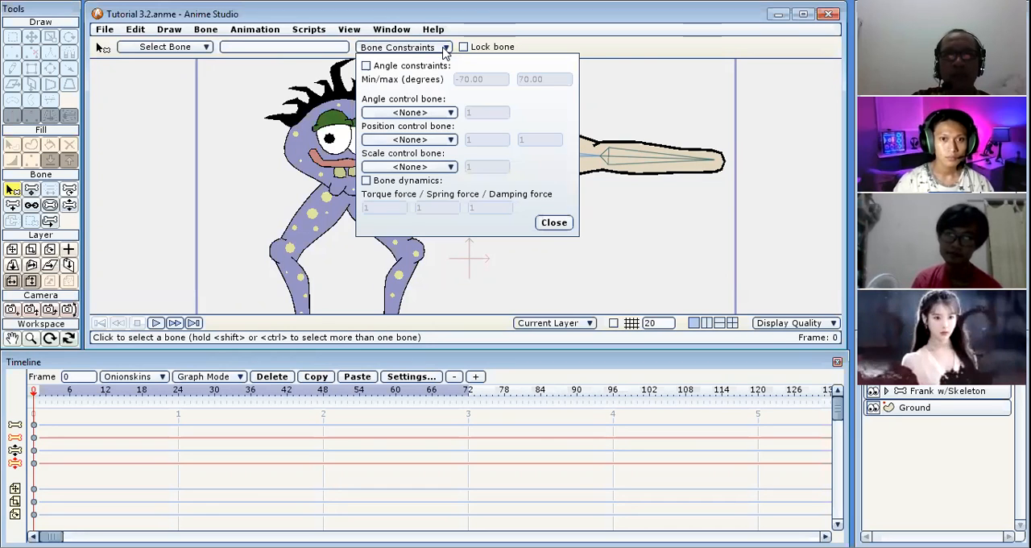
{"action": "left_click", "coordinate": [367, 65]}
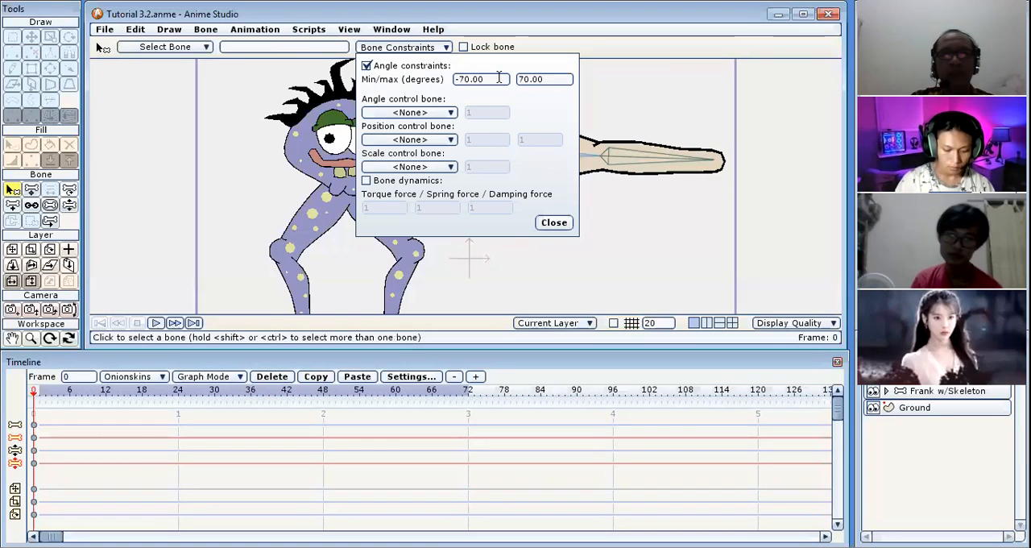
{"action": "left_click_drag", "start_coordinate": [485, 79], "coordinate": [459, 78]}
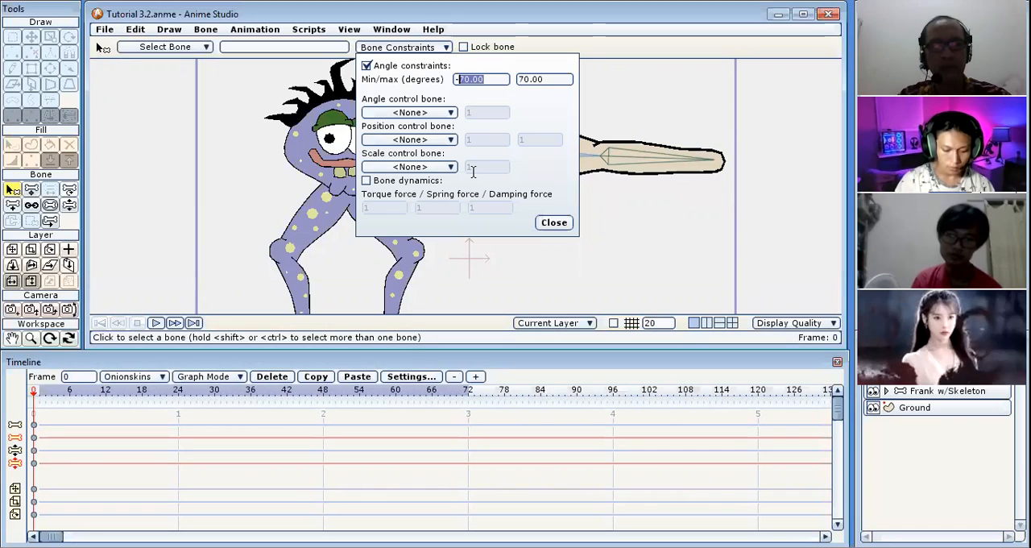
{"action": "type", "text": "20"}
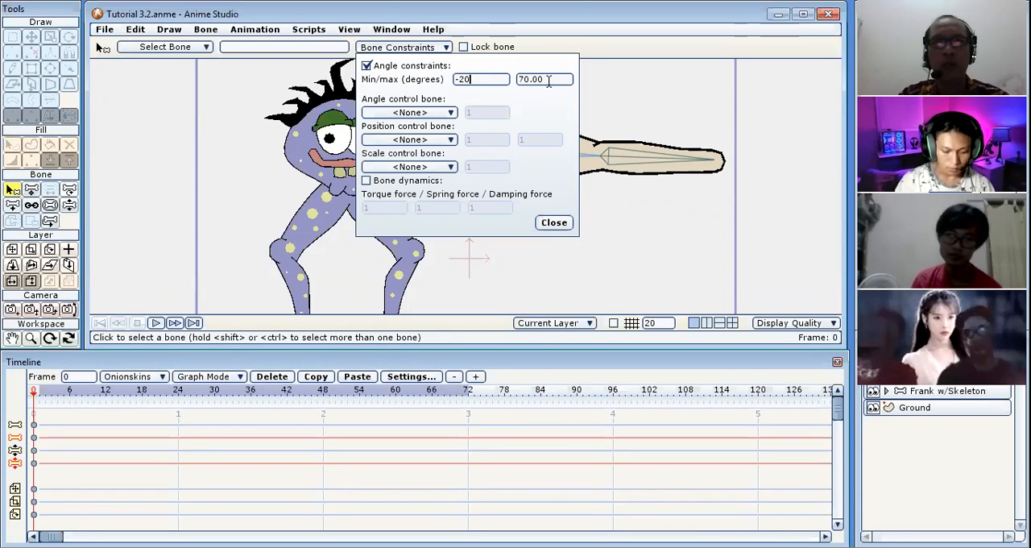
{"action": "key", "text": "Tab"}
{"action": "type", "text": "120"}
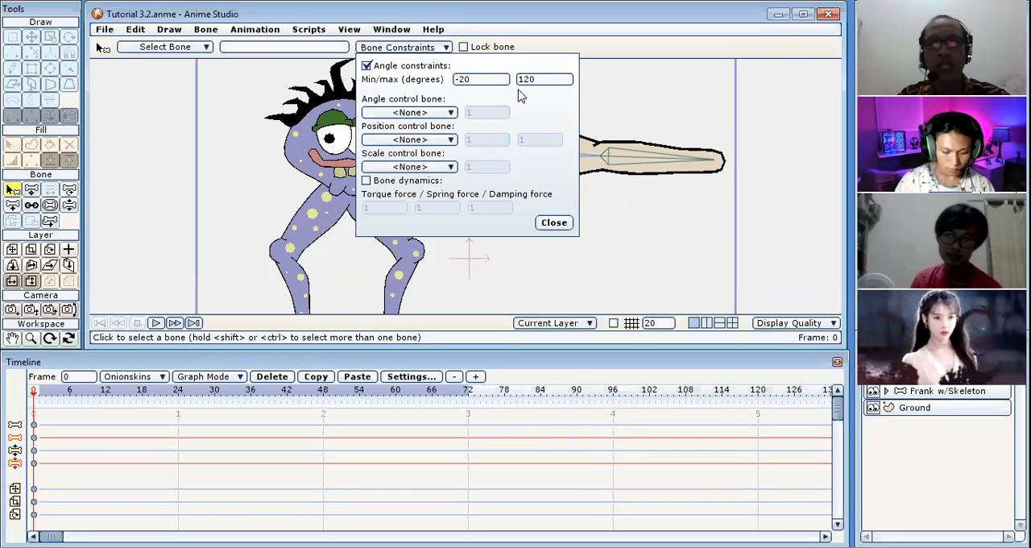
{"action": "left_click", "coordinate": [555, 223]}
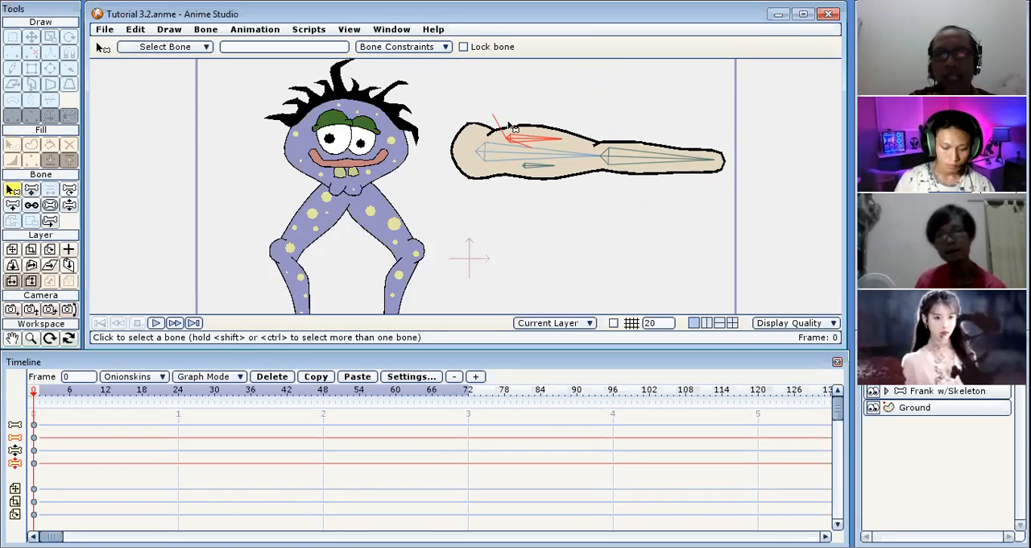
Set the upper muscle bone's maximum angle constraint to 90 degrees.
{"action": "left_click", "coordinate": [433, 50]}
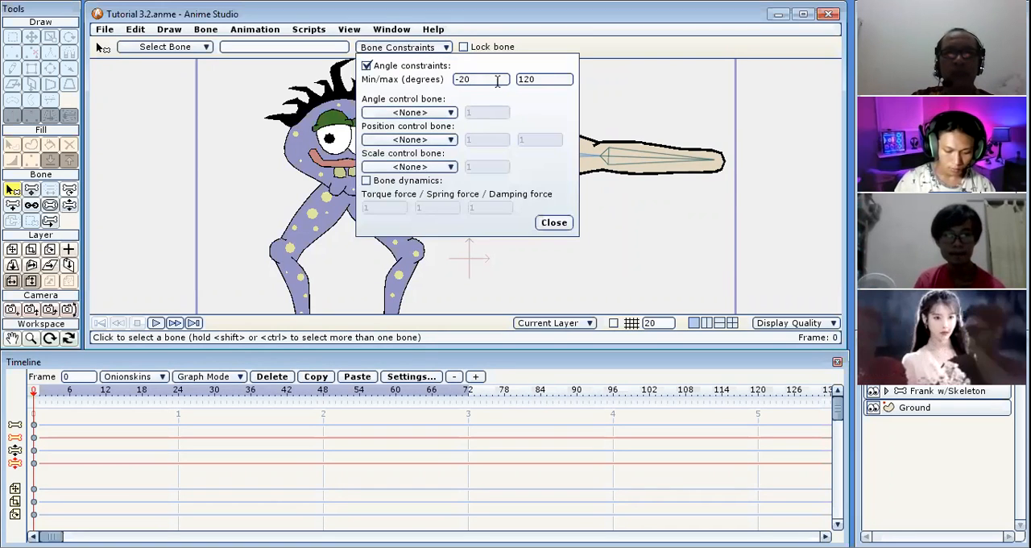
{"action": "left_click_drag", "start_coordinate": [541, 81], "coordinate": [516, 81]}
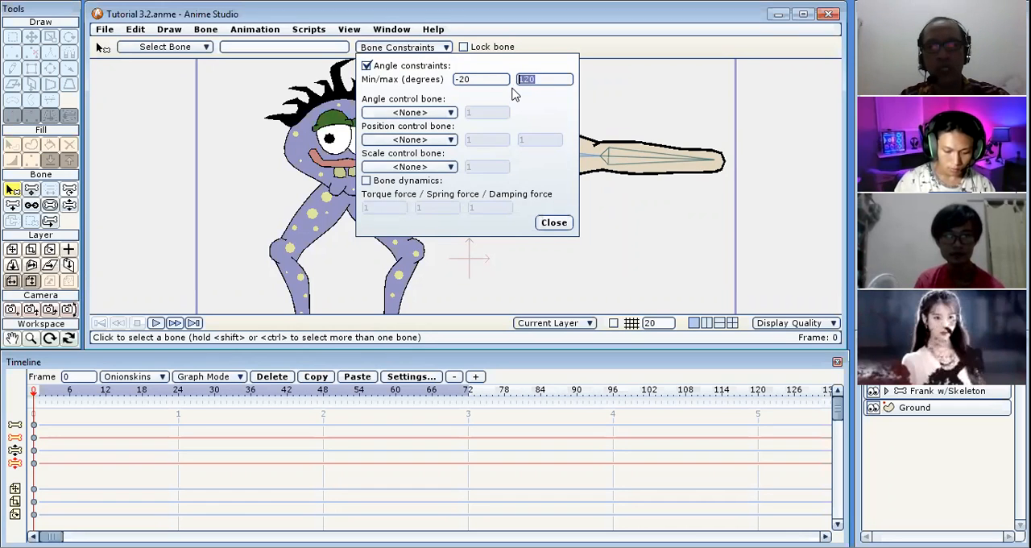
{"action": "type", "text": "90"}
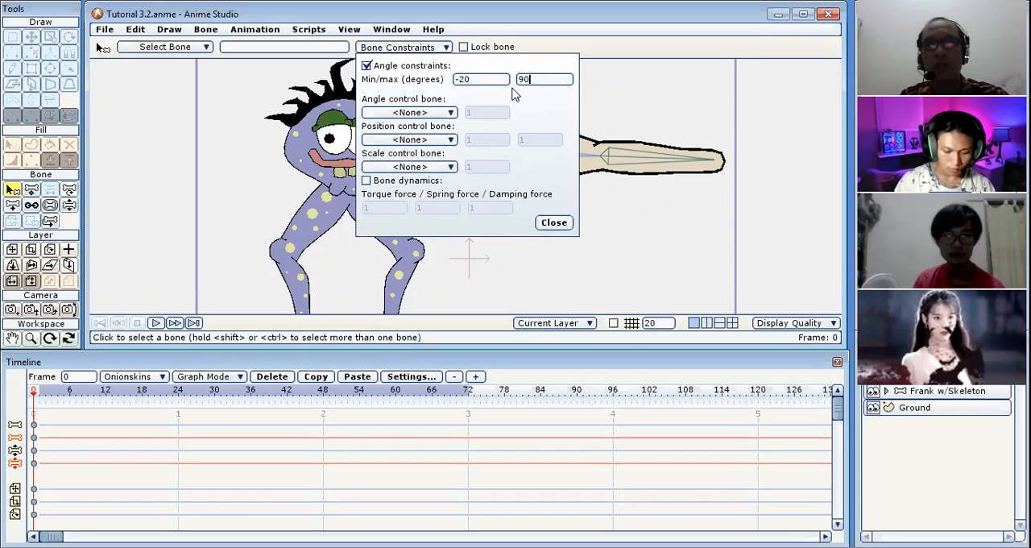
{"action": "left_click", "coordinate": [554, 222]}
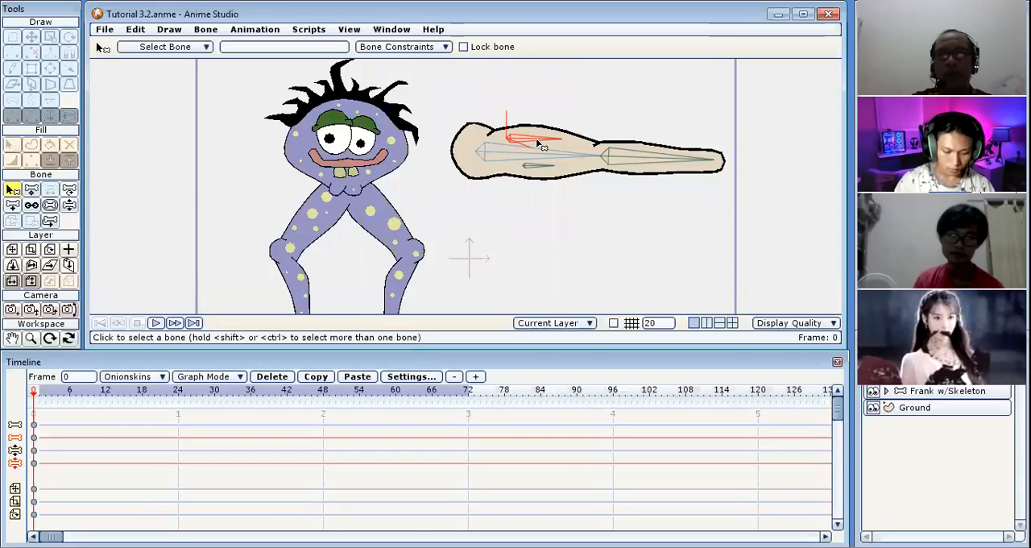
Assign "lengan bawah" as the angle control bone of the upper muscle bone.
{"action": "left_click", "coordinate": [435, 48]}
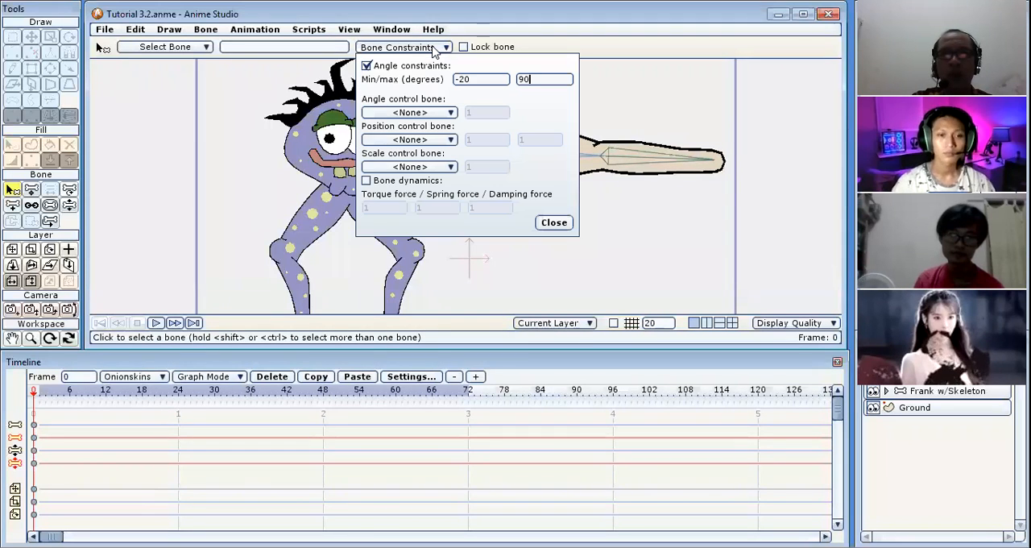
{"action": "left_click", "coordinate": [449, 113]}
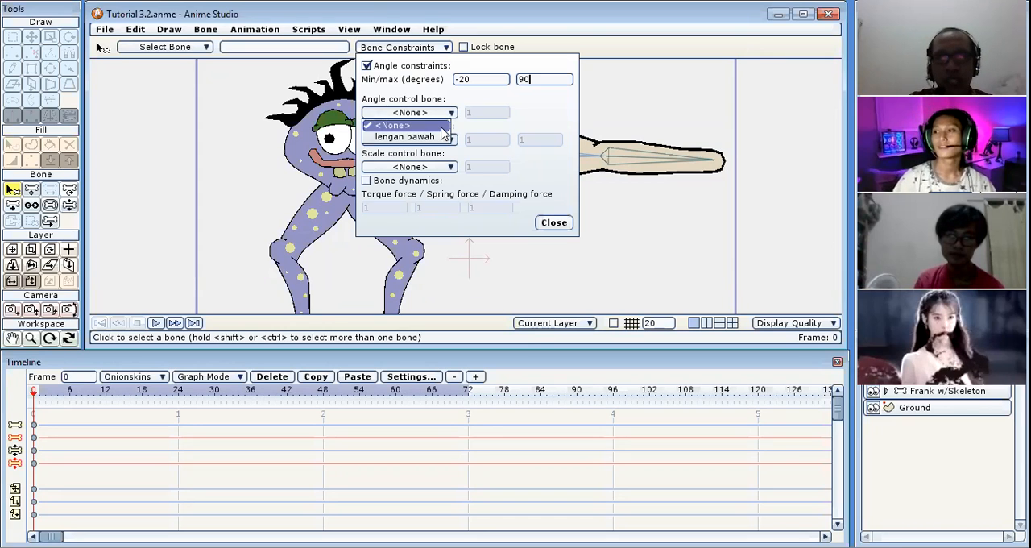
{"action": "left_click", "coordinate": [440, 137]}
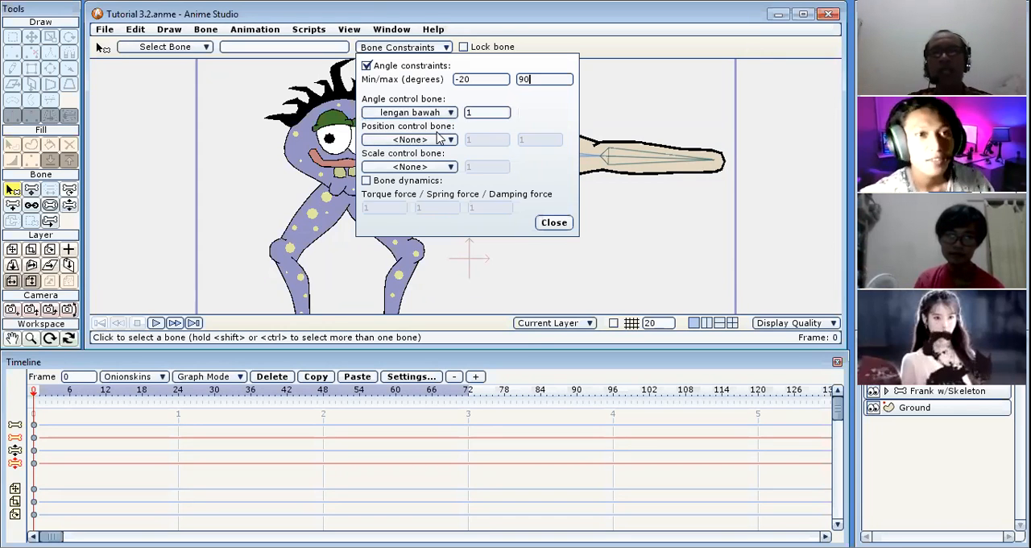
{"action": "left_click", "coordinate": [553, 222]}
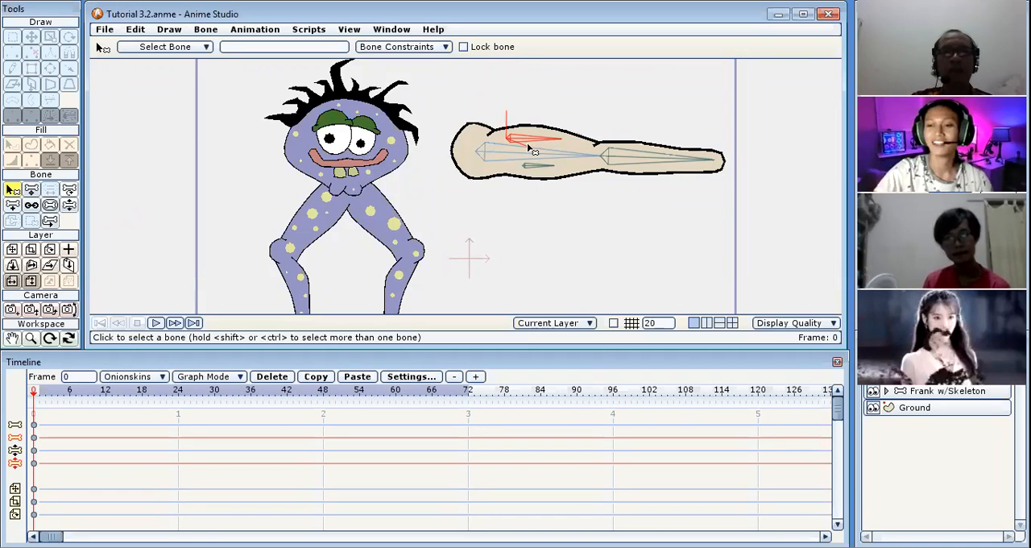
Swing the forearm with Manipulate Bones to test how the upper muscle bone bulges the upper arm.
{"action": "left_click", "coordinate": [69, 206]}
{"action": "left_click_drag", "start_coordinate": [683, 160], "coordinate": [640, 118]}
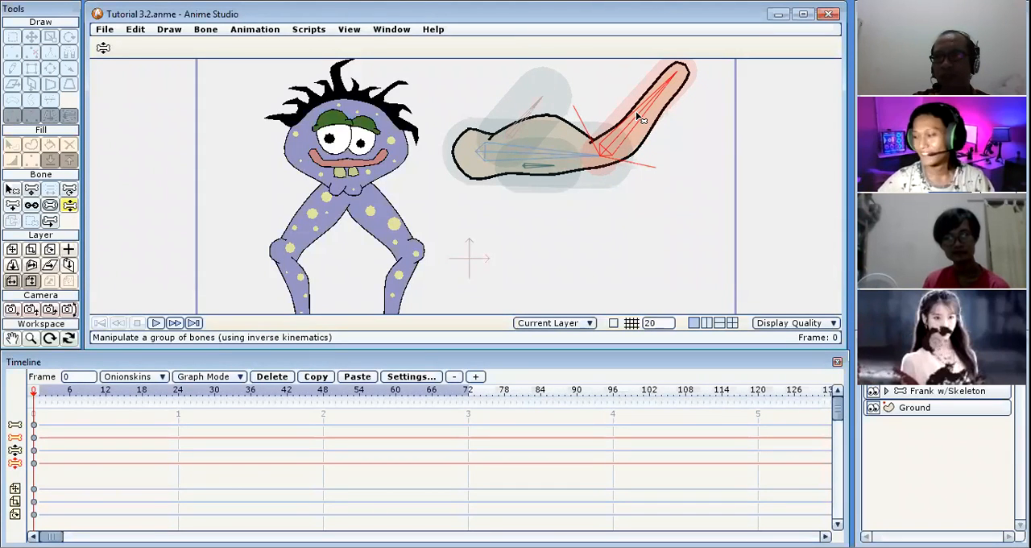
{"action": "left_click_drag", "start_coordinate": [640, 119], "coordinate": [684, 137]}
{"action": "left_click_drag", "start_coordinate": [554, 100], "coordinate": [600, 141]}
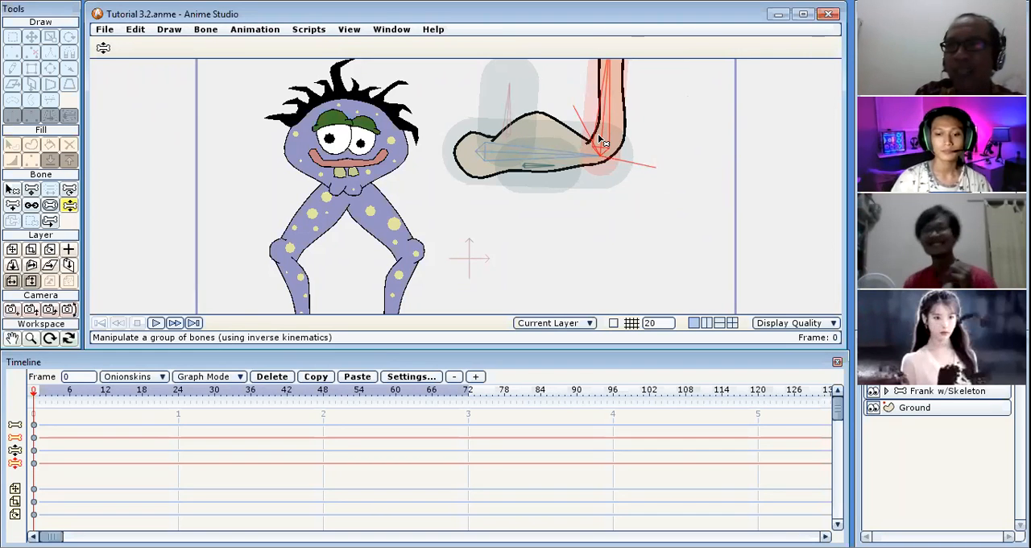
{"action": "left_click_drag", "start_coordinate": [603, 138], "coordinate": [621, 188]}
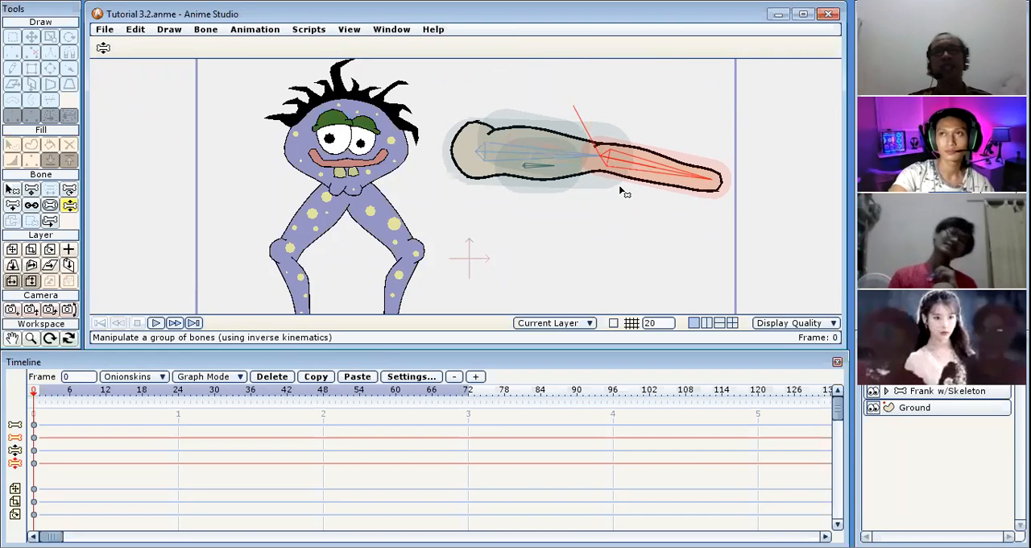
Enable angle constraints on the lower small muscle bone in the upper arm, with a minimum of -10 degrees.
{"action": "left_click", "coordinate": [12, 189]}
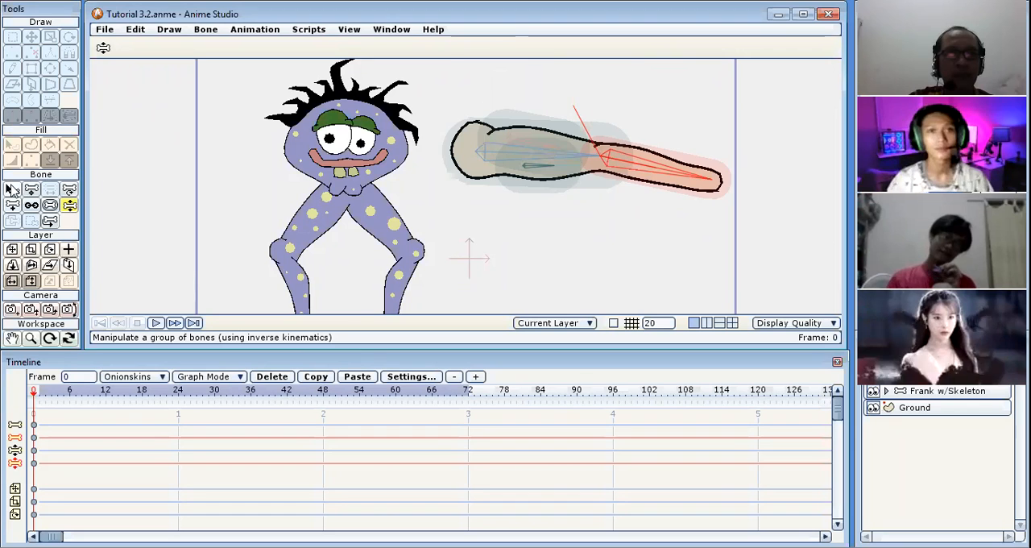
{"action": "left_click", "coordinate": [548, 101]}
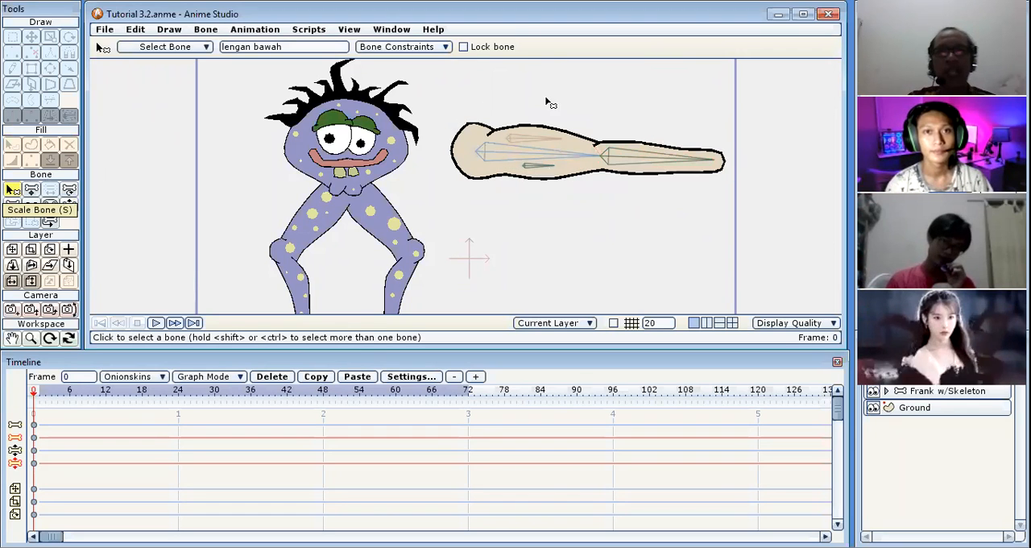
{"action": "left_click", "coordinate": [427, 47]}
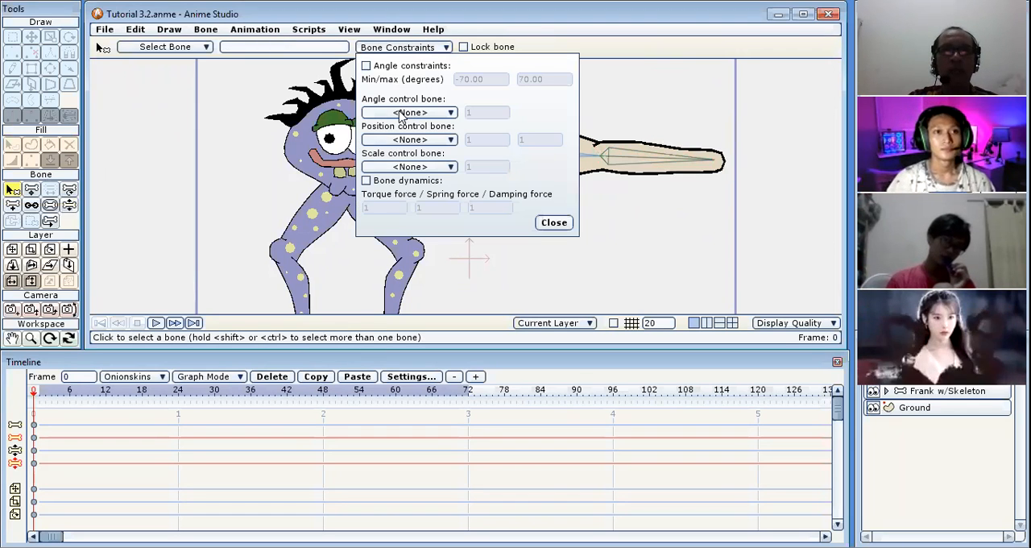
{"action": "left_click", "coordinate": [367, 65]}
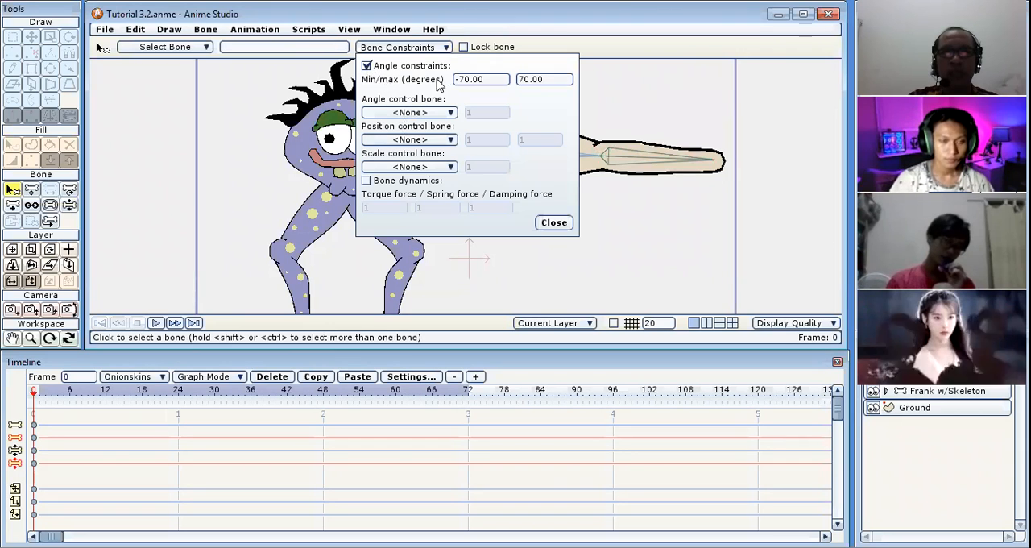
{"action": "left_click_drag", "start_coordinate": [458, 88], "coordinate": [461, 103]}
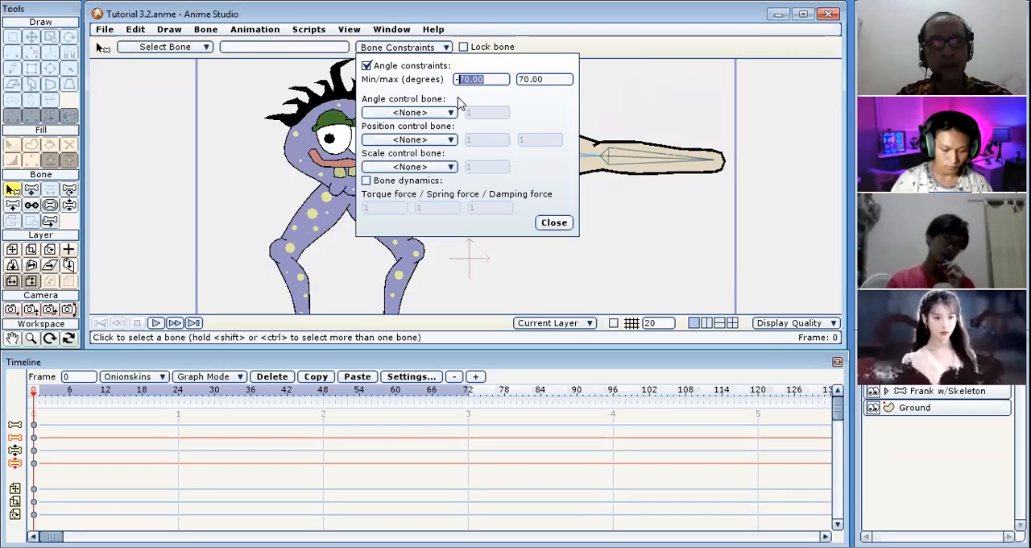
{"action": "type", "text": "-10"}
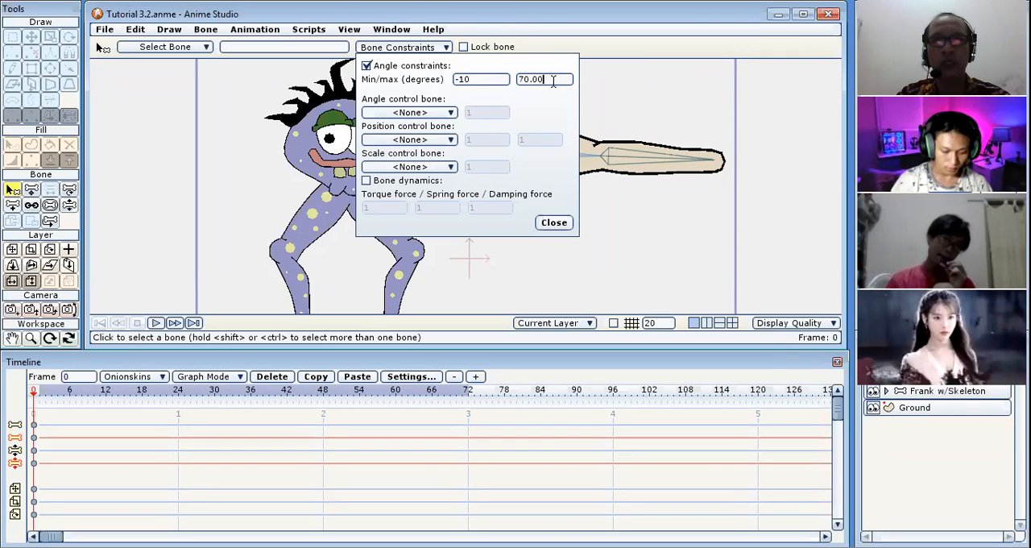
{"action": "left_click", "coordinate": [554, 223]}
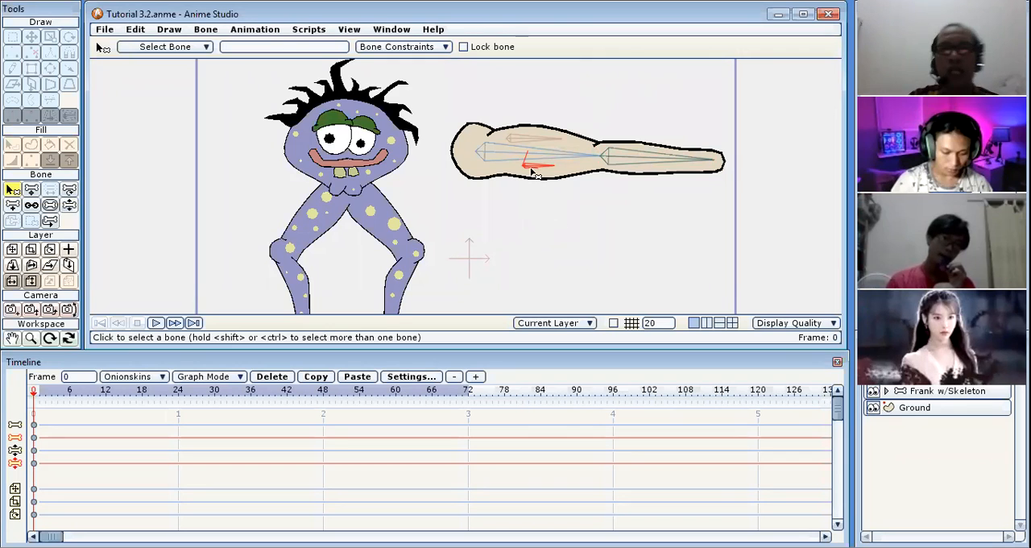
Set the lower muscle bone's angle constraints to a maximum of 20 and a minimum of -20 degrees.
{"action": "left_click", "coordinate": [443, 48]}
{"action": "left_click_drag", "start_coordinate": [543, 81], "coordinate": [517, 79]}
{"action": "type", "text": "20"}
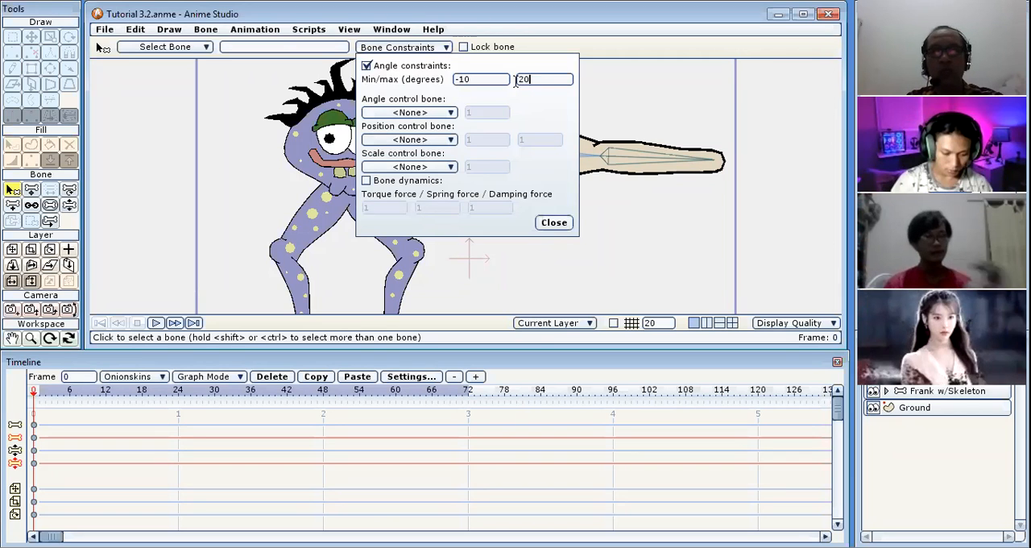
{"action": "left_click", "coordinate": [554, 223]}
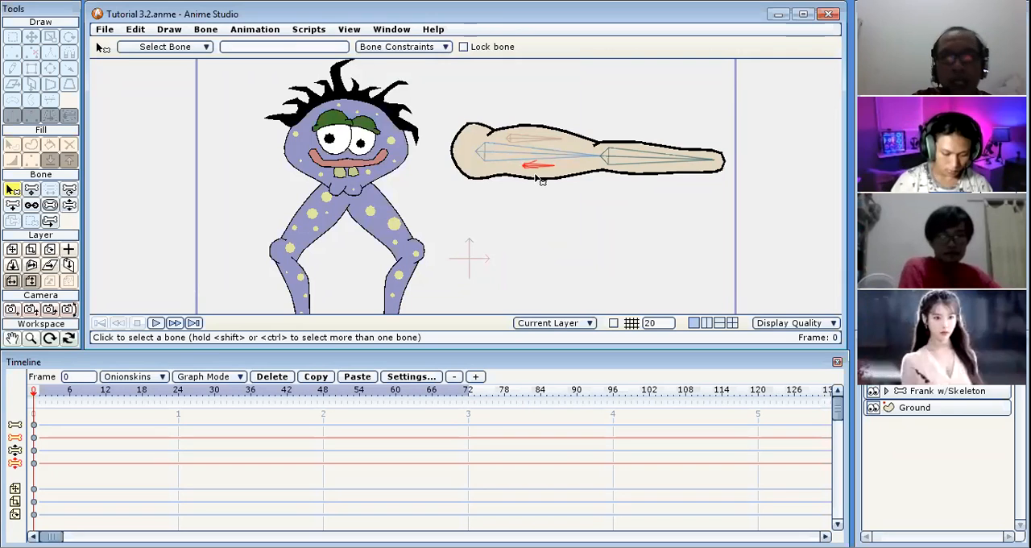
{"action": "left_click", "coordinate": [428, 50]}
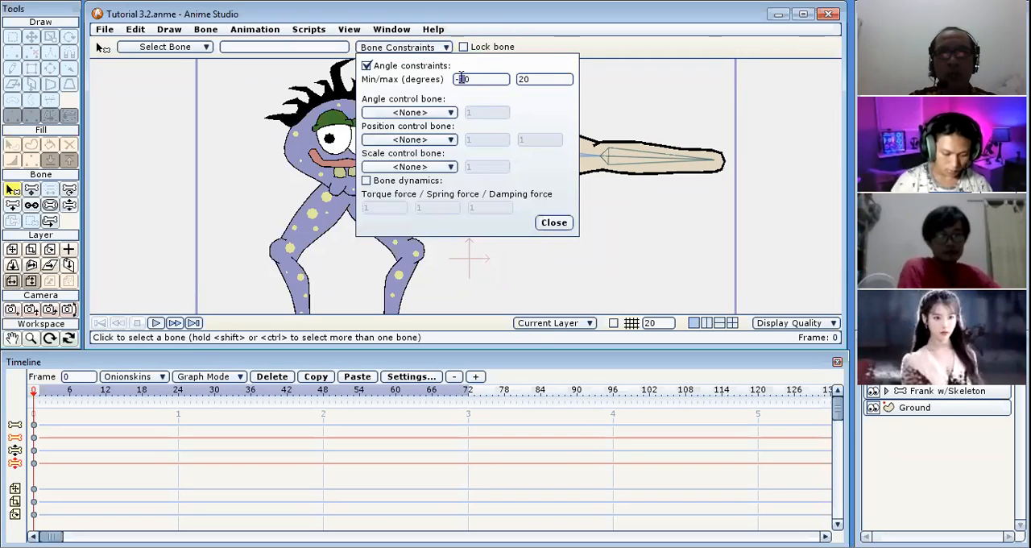
{"action": "left_click", "coordinate": [554, 223]}
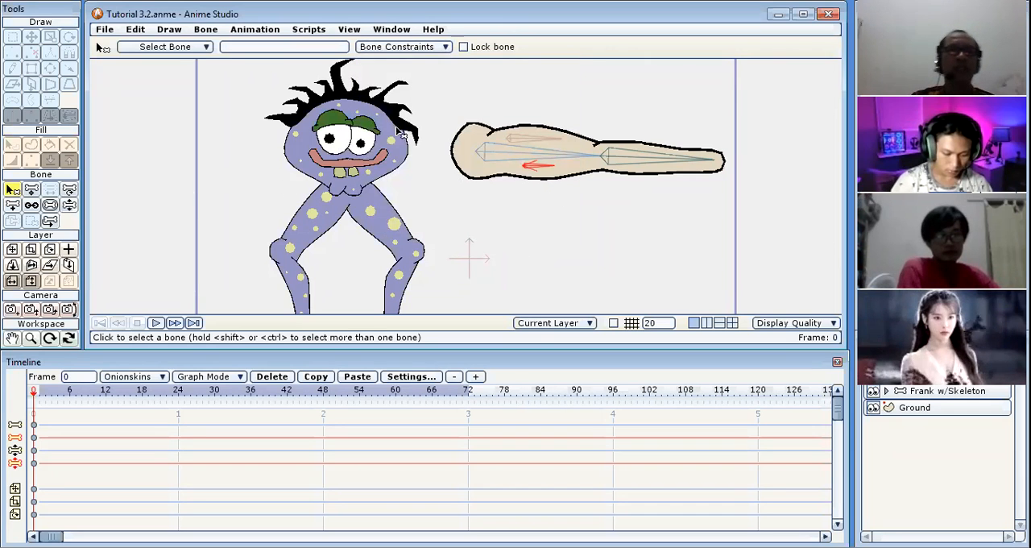
Assign "lengan bawah" as the angle control bone of the lower muscle bone, with a control factor of 0.5.
{"action": "left_click", "coordinate": [431, 48]}
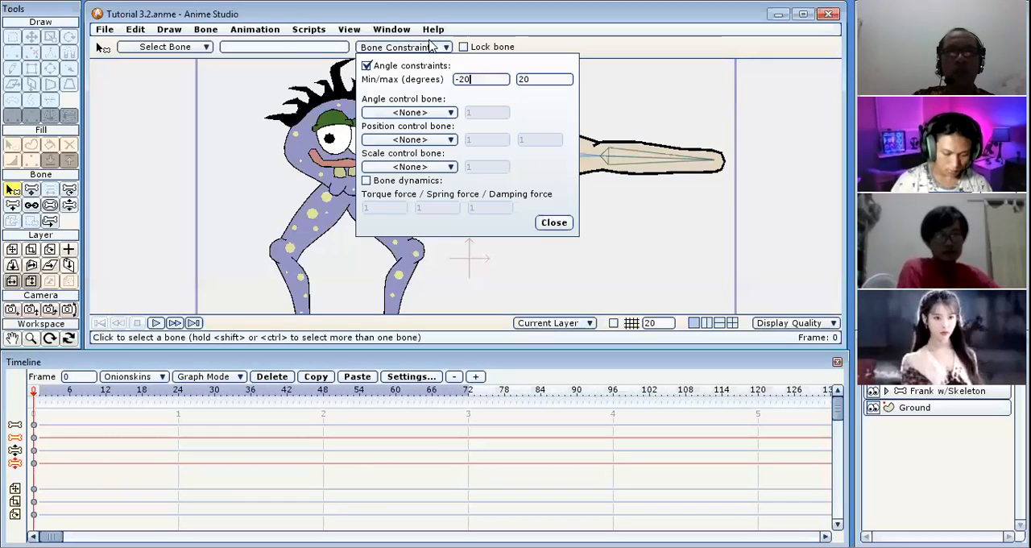
{"action": "left_click", "coordinate": [428, 113]}
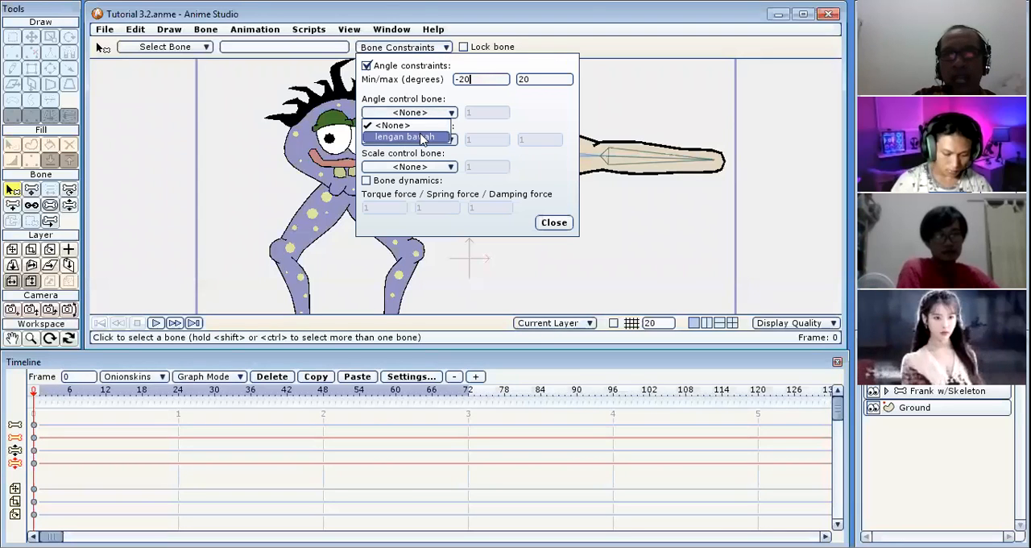
{"action": "left_click", "coordinate": [422, 137]}
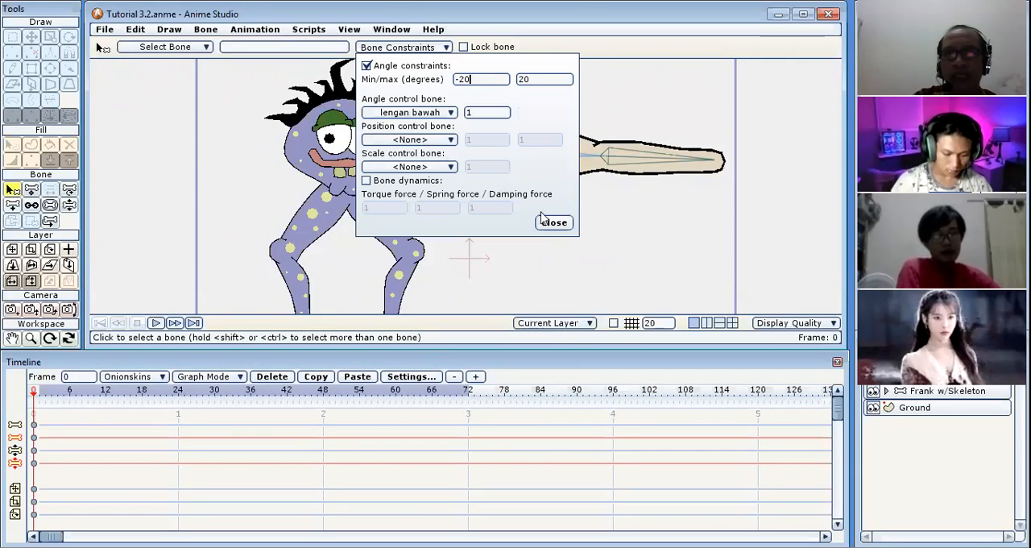
{"action": "left_click", "coordinate": [479, 114]}
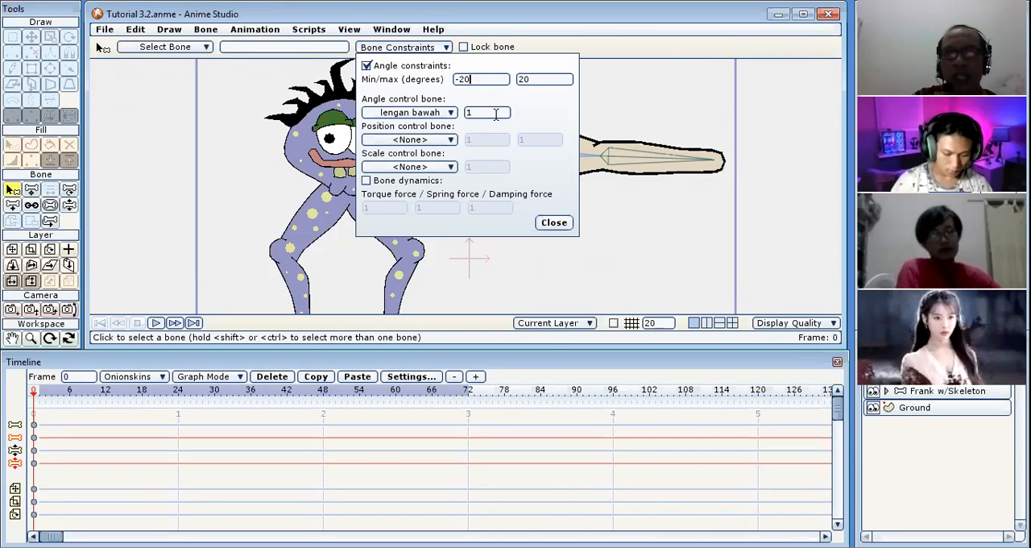
{"action": "left_click_drag", "start_coordinate": [479, 114], "coordinate": [464, 117]}
{"action": "type", "text": "0.5"}
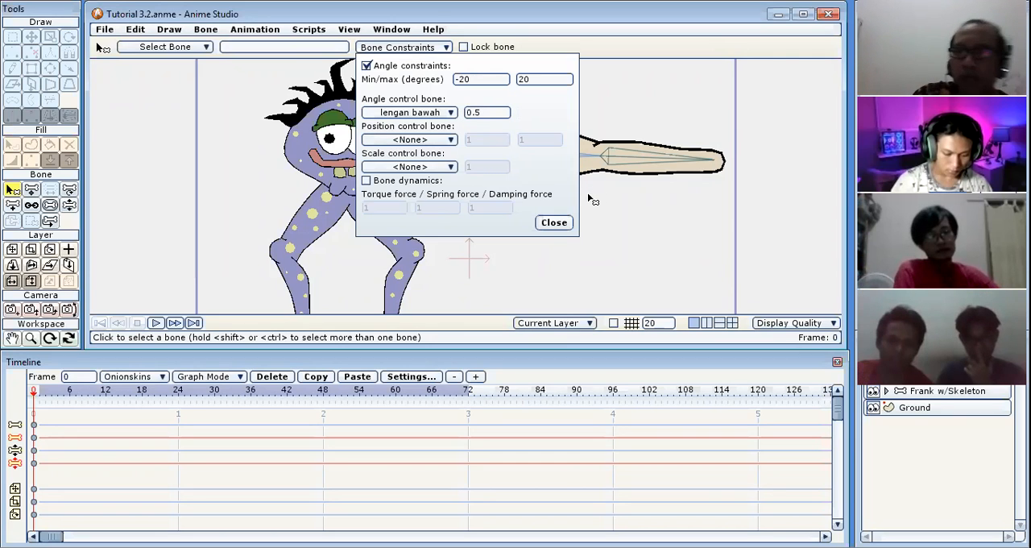
{"action": "left_click", "coordinate": [554, 222]}
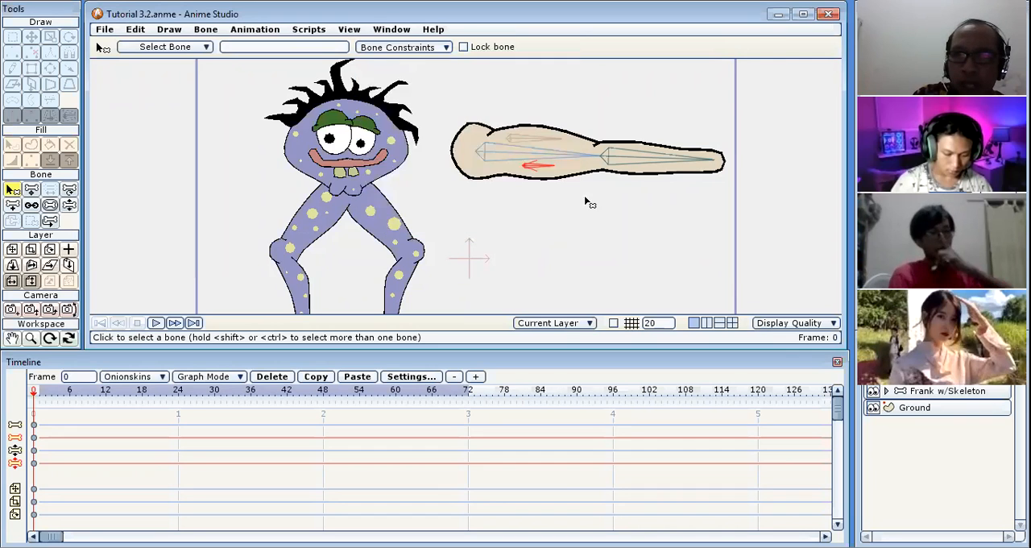
Swing the forearm upward with Manipulate Bones to test how both muscle bones deform the upper arm.
{"action": "left_click", "coordinate": [69, 205]}
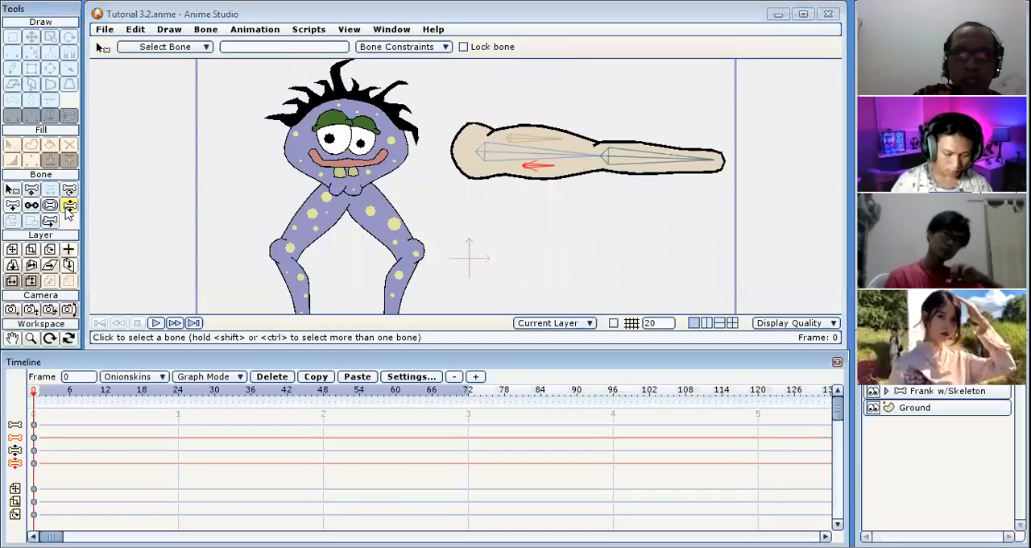
{"action": "left_click_drag", "start_coordinate": [668, 161], "coordinate": [695, 130]}
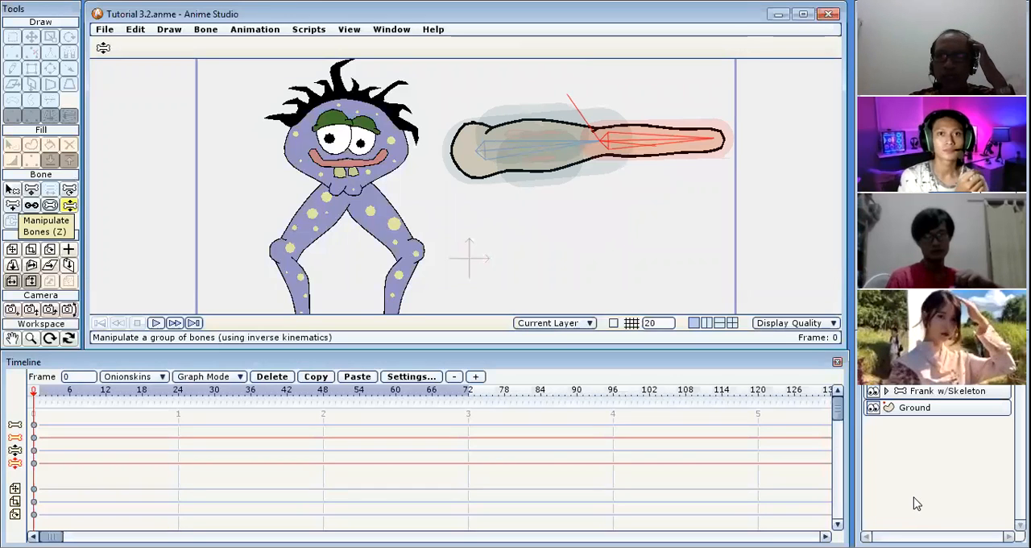
Move the whole arm layer away from Frank, beyond the frame's right border, to about X 1.79, Y -0.21.
{"action": "left_click", "coordinate": [950, 390]}
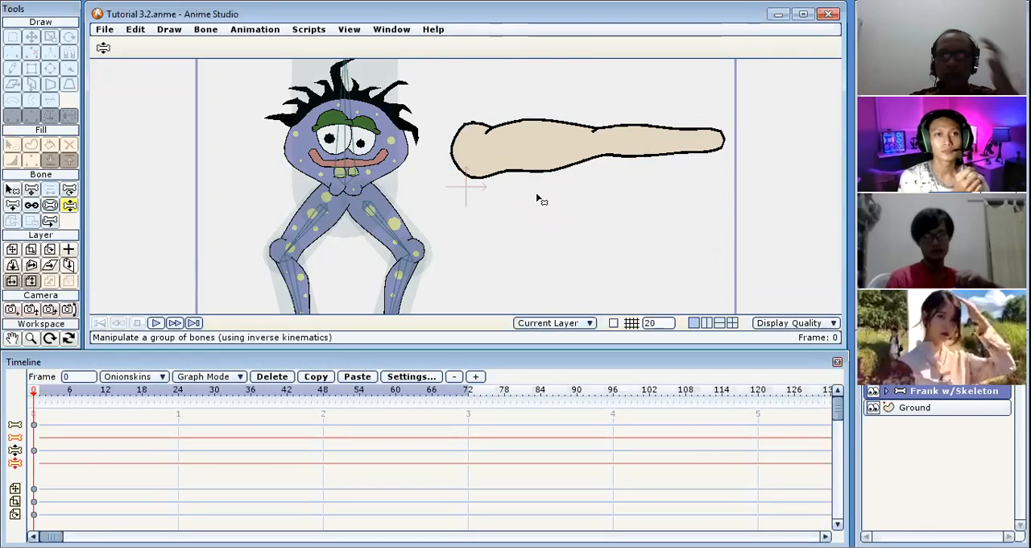
{"action": "left_click", "coordinate": [934, 375]}
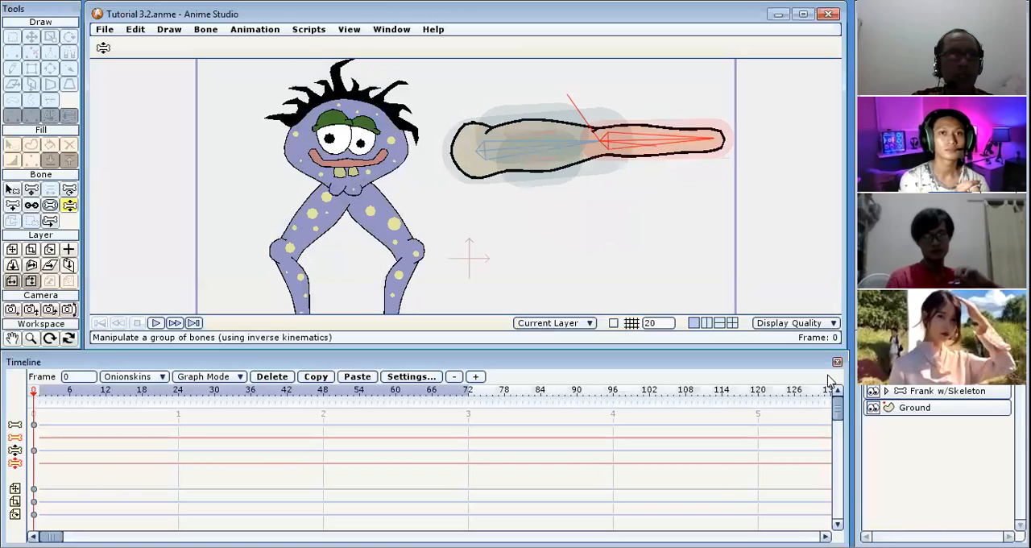
{"action": "left_click", "coordinate": [12, 249]}
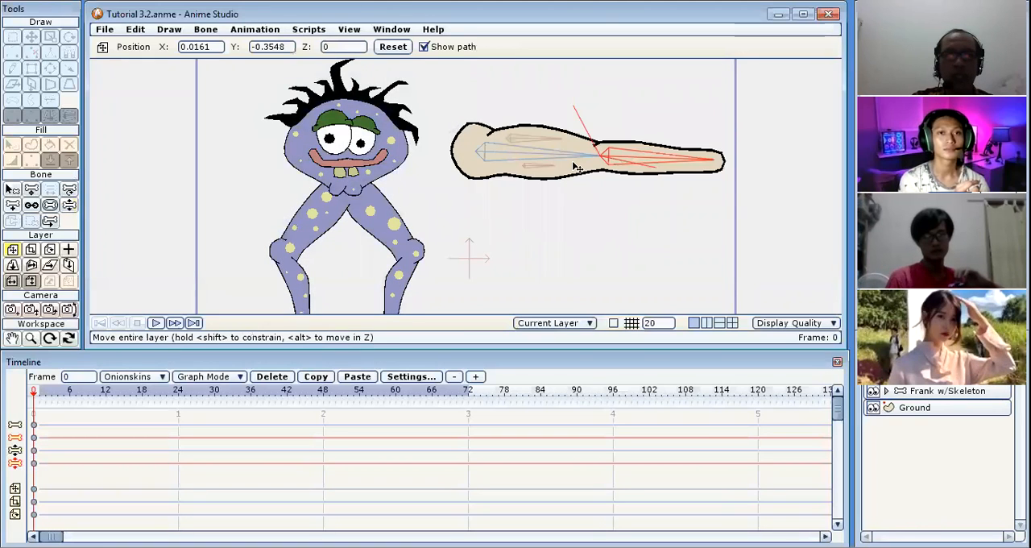
{"action": "left_click_drag", "start_coordinate": [575, 166], "coordinate": [891, 106]}
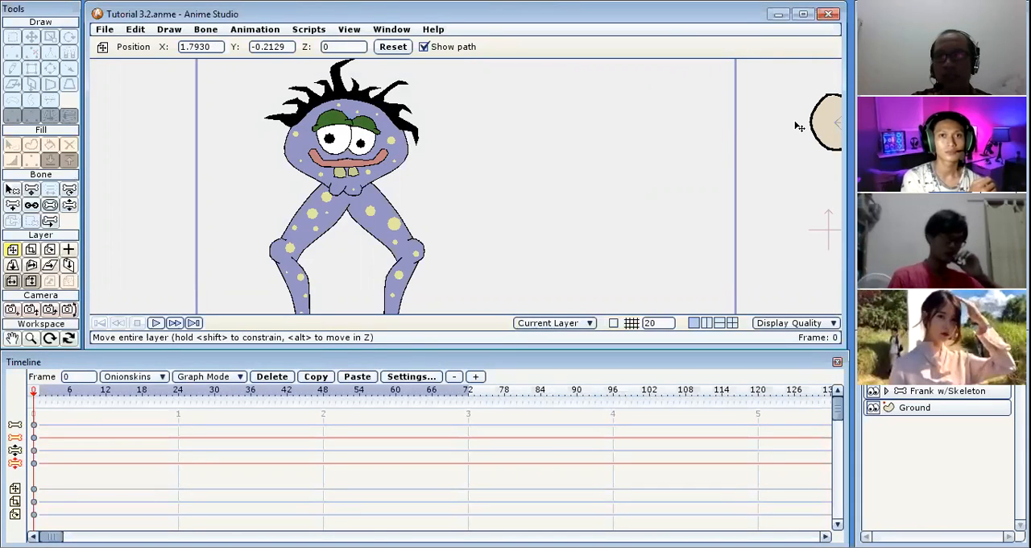
Lock the bone of Frank's right-hand foot in the Frank w/Skeleton layer at frame 0.
{"action": "left_click", "coordinate": [993, 394]}
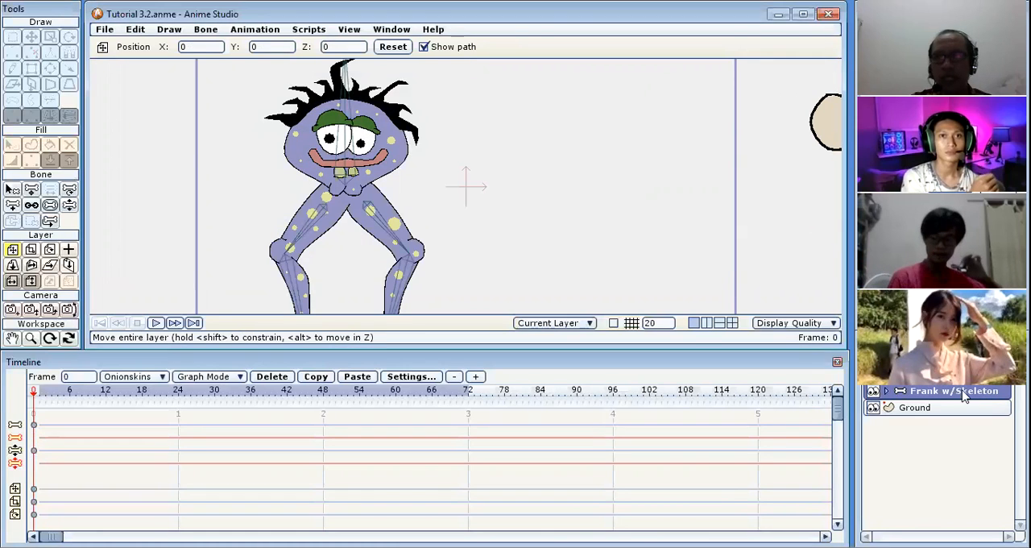
{"action": "left_click", "coordinate": [887, 390]}
{"action": "left_click", "coordinate": [889, 391]}
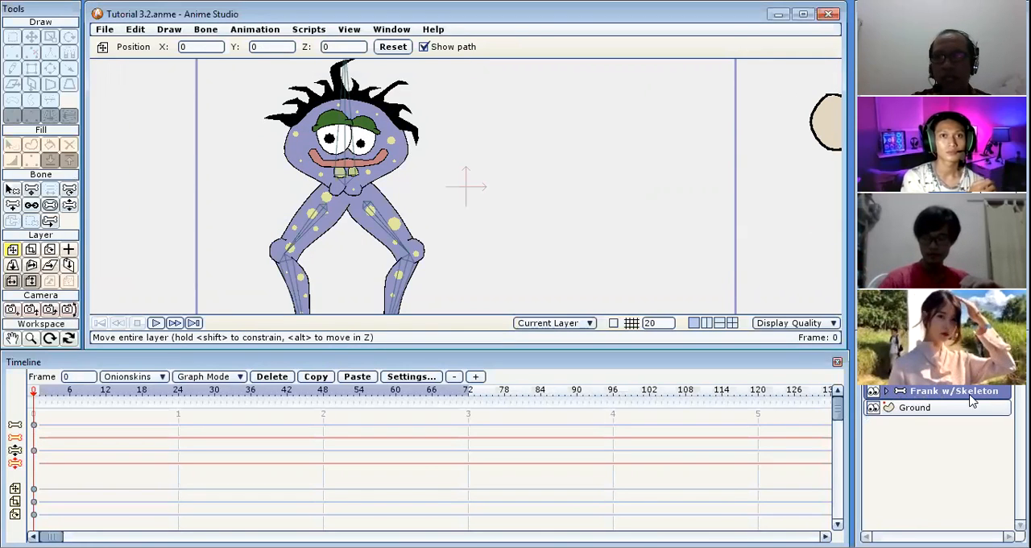
{"action": "left_click", "coordinate": [32, 339]}
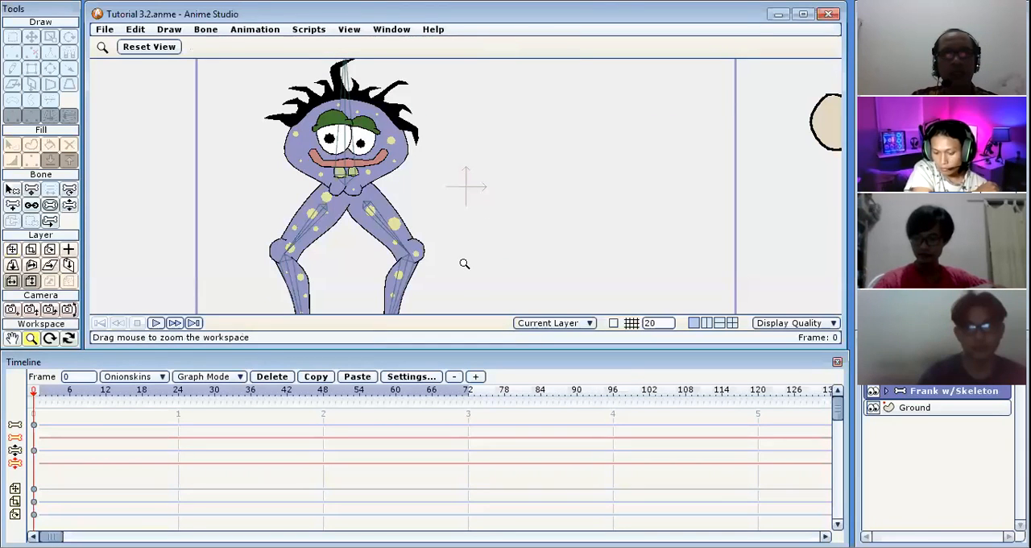
{"action": "scroll", "coordinate": [463, 264], "scroll_direction": "up", "scroll_amount": 2}
{"action": "scroll", "coordinate": [464, 263], "scroll_direction": "down", "scroll_amount": 3}
{"action": "scroll", "coordinate": [464, 263], "scroll_direction": "up", "scroll_amount": 1}
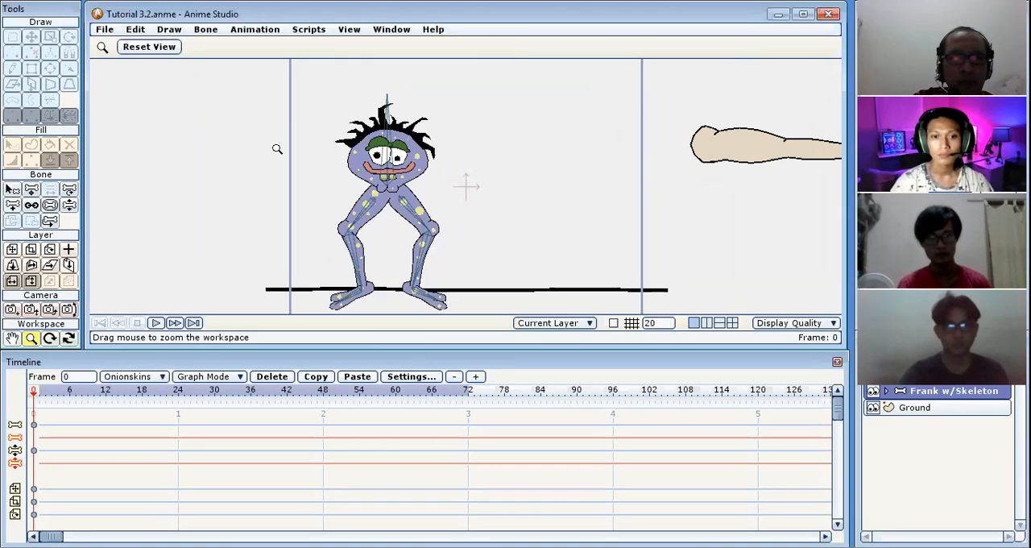
{"action": "left_click", "coordinate": [13, 188]}
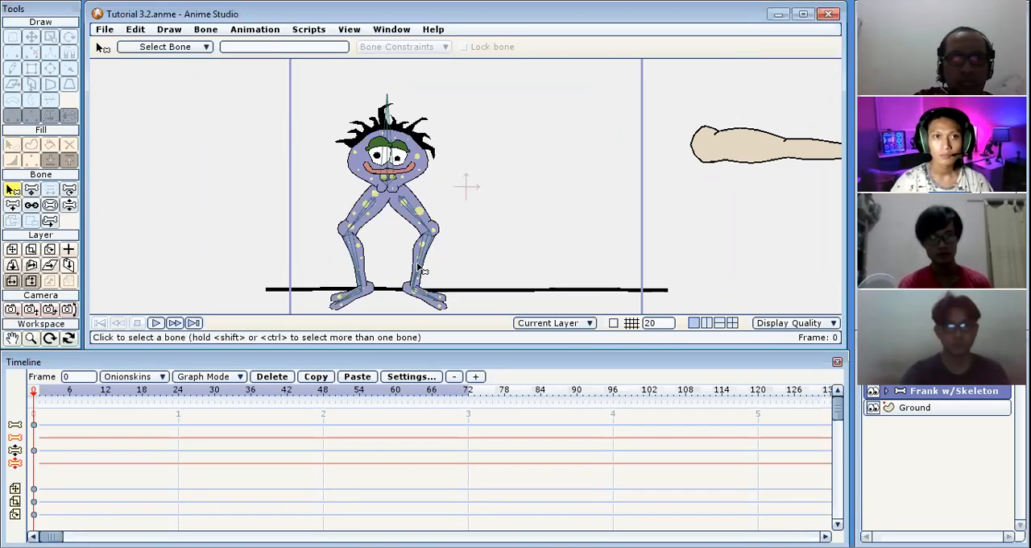
{"action": "left_click", "coordinate": [427, 295]}
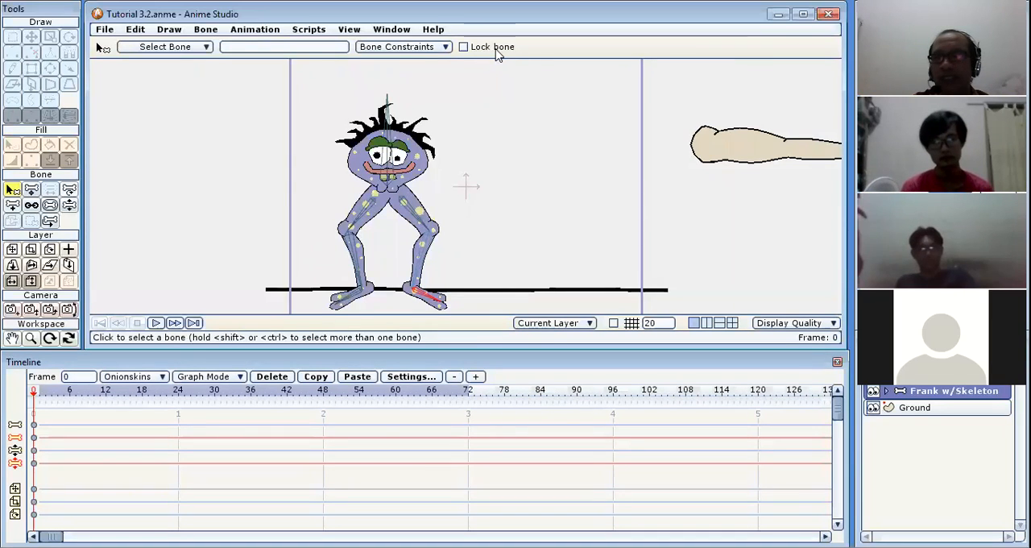
{"action": "left_click", "coordinate": [464, 46]}
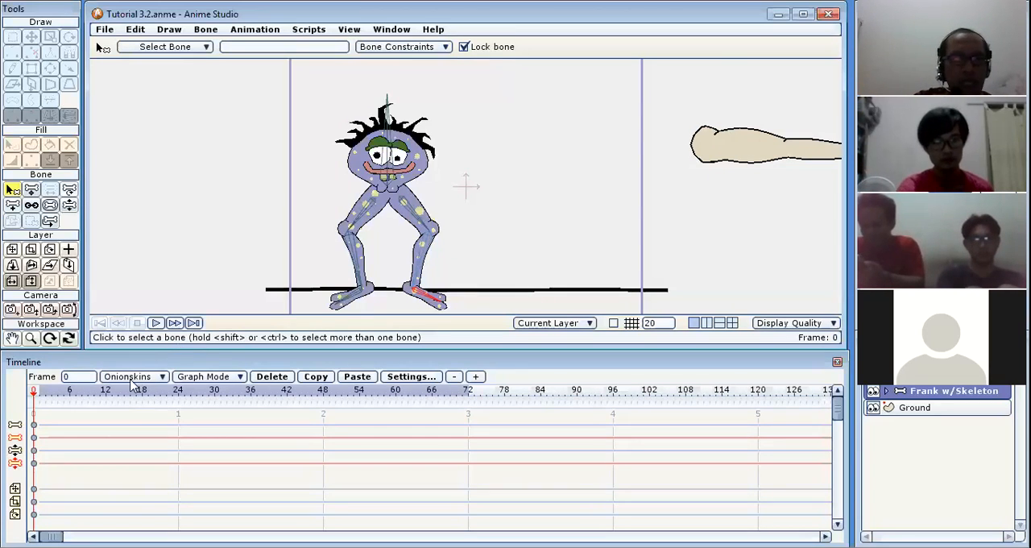
At frame 12, move Frank's main body bone around to test the locked foot, ending at about X -2.43, Y -0.02.
{"action": "left_click", "coordinate": [107, 398]}
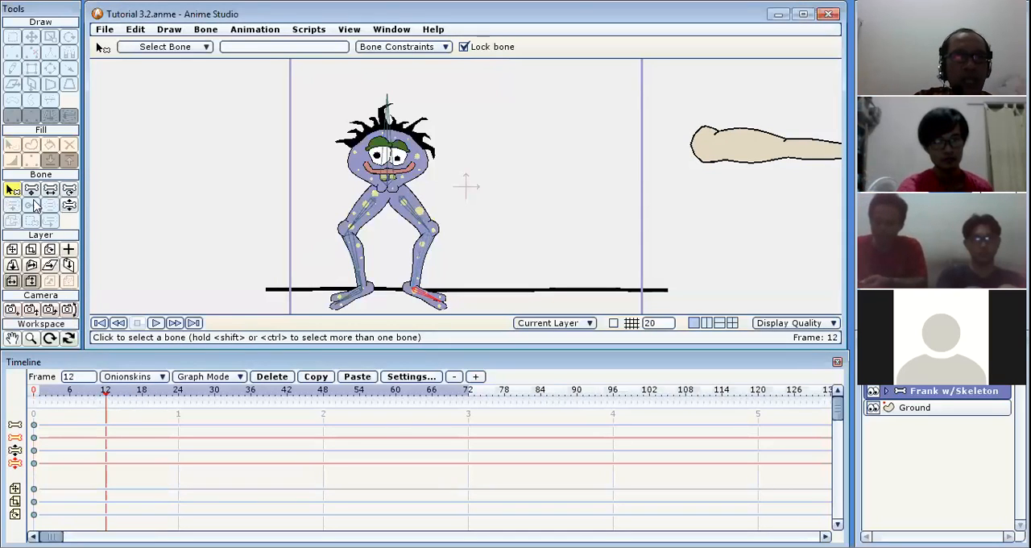
{"action": "left_click", "coordinate": [31, 191]}
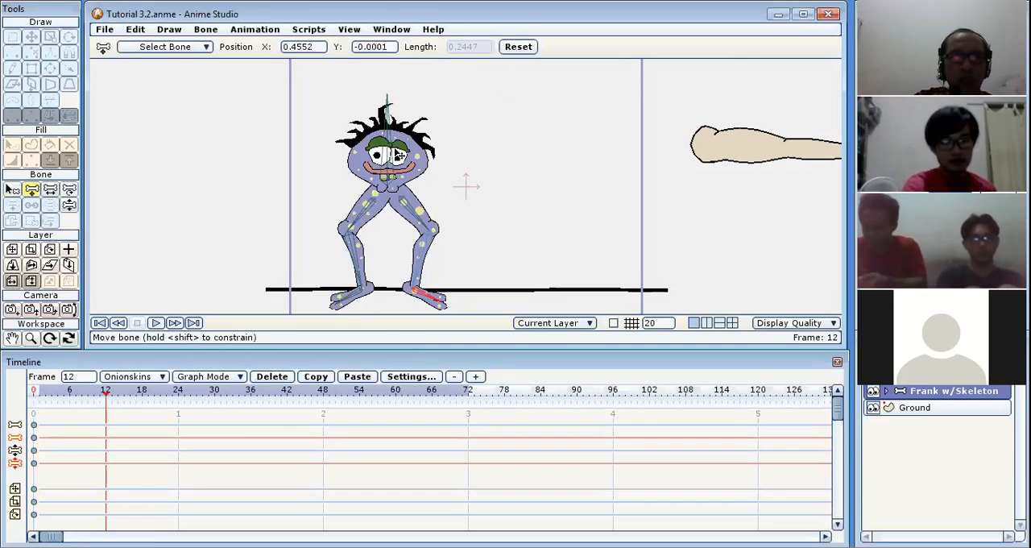
{"action": "left_click_drag", "start_coordinate": [390, 153], "coordinate": [274, 93]}
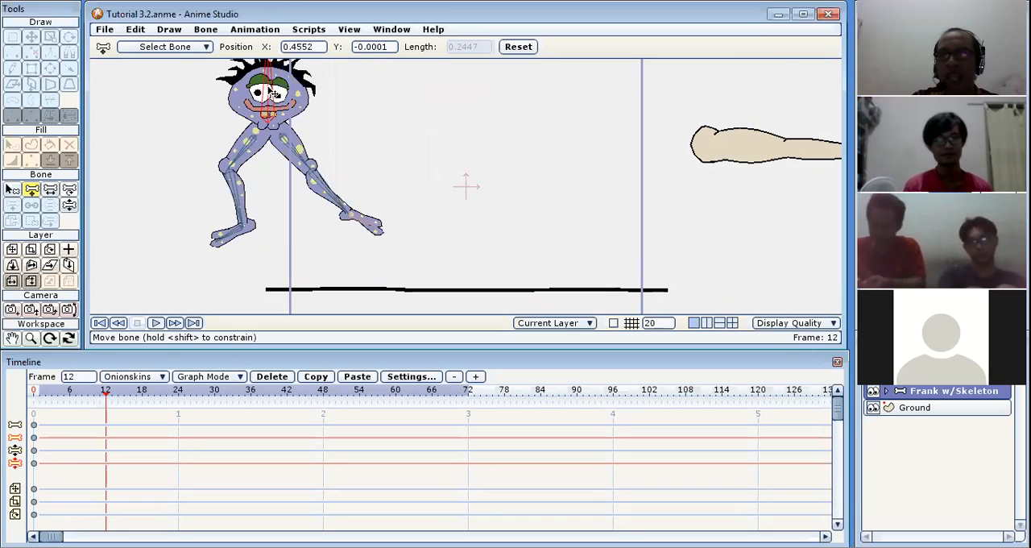
{"action": "left_click_drag", "start_coordinate": [273, 93], "coordinate": [410, 167]}
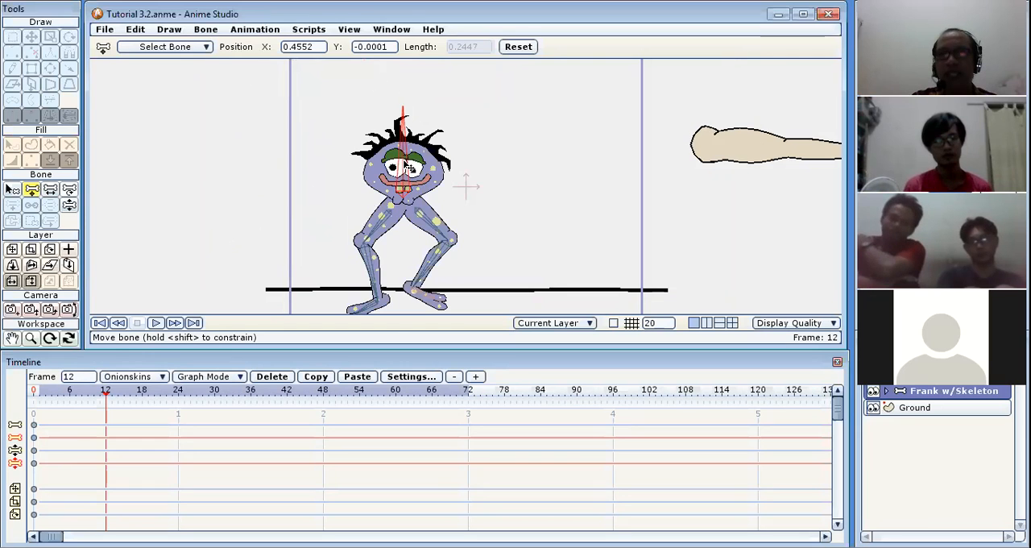
{"action": "left_click_drag", "start_coordinate": [410, 167], "coordinate": [148, 161]}
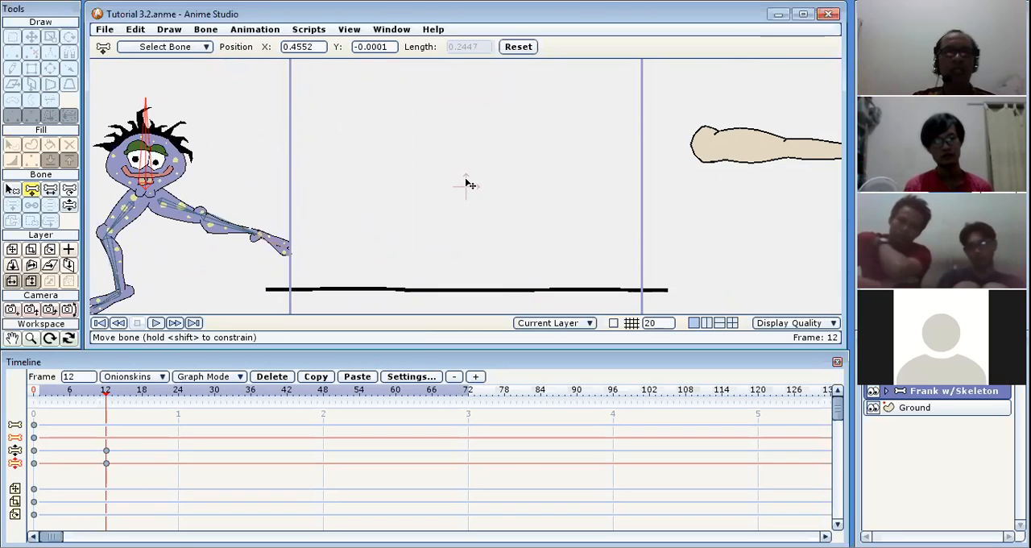
Scrub through the motion up to frame 12 and undo the main body bone's moves.
{"action": "left_click_drag", "start_coordinate": [44, 396], "coordinate": [106, 400]}
{"action": "left_click", "coordinate": [113, 396]}
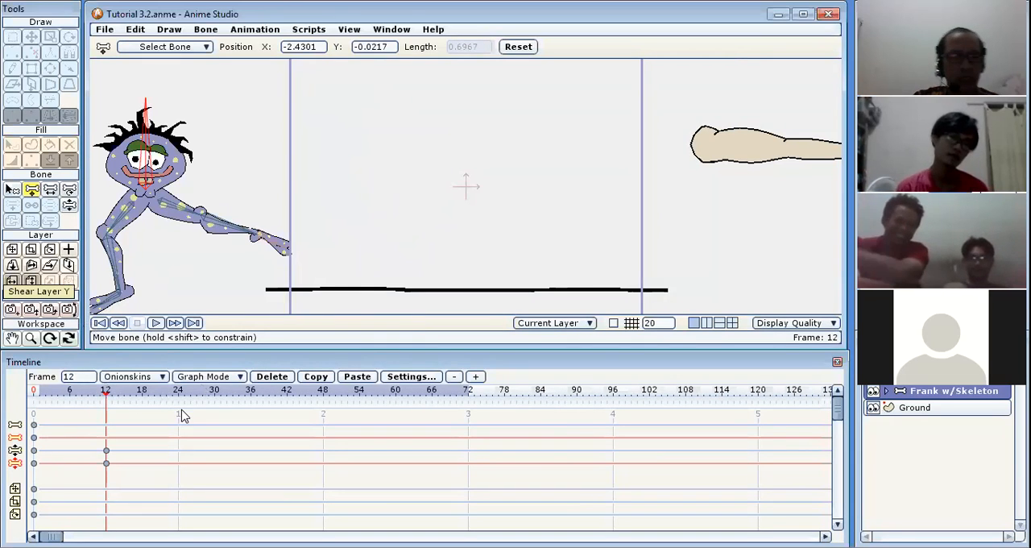
{"action": "key", "text": "ctrl+z"}
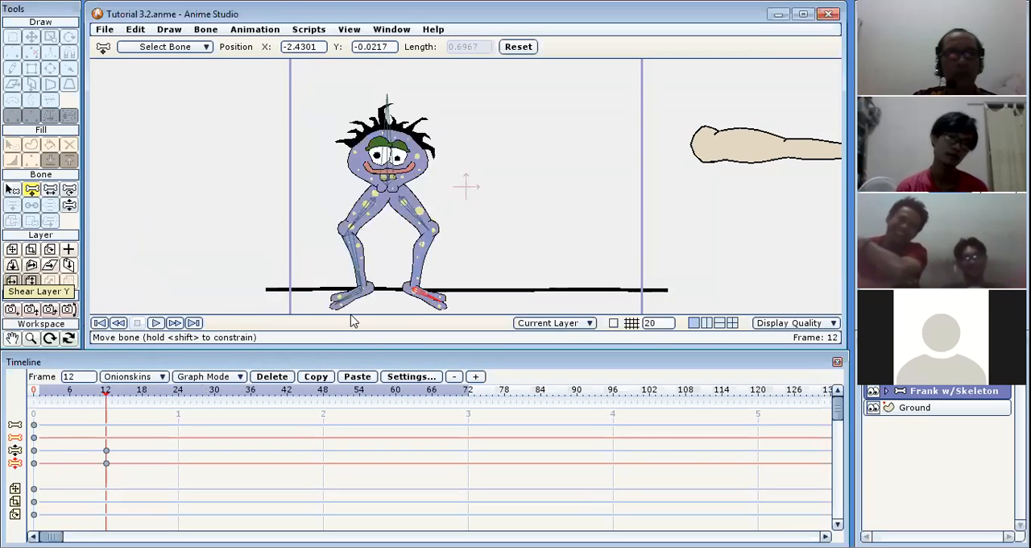
{"action": "key", "text": "ctrl+z"}
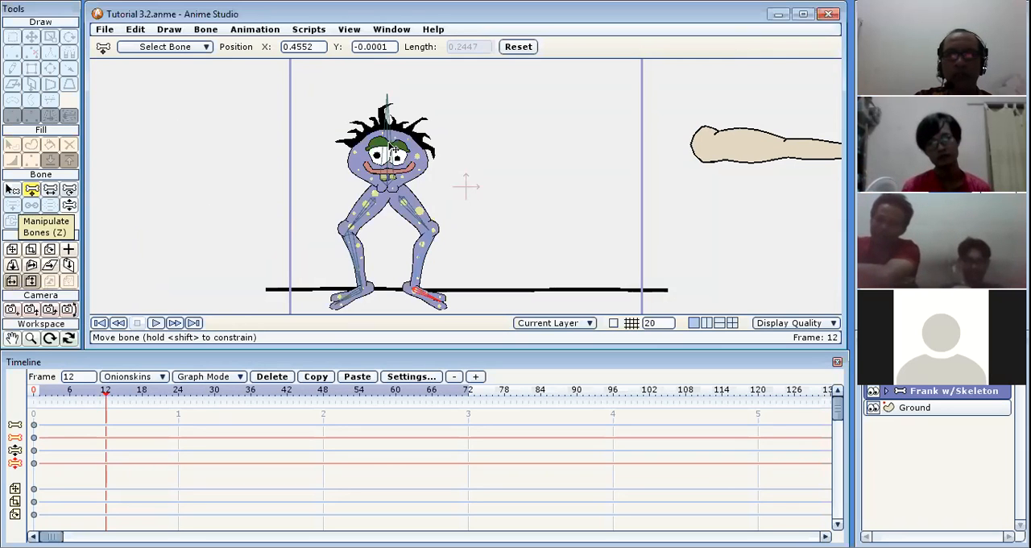
At frame 12, move the main body bone to about X -0.69, Y -0.04 and the whole Frank layer to about X -0.32, Y 0.33.
{"action": "left_click_drag", "start_coordinate": [393, 145], "coordinate": [378, 161]}
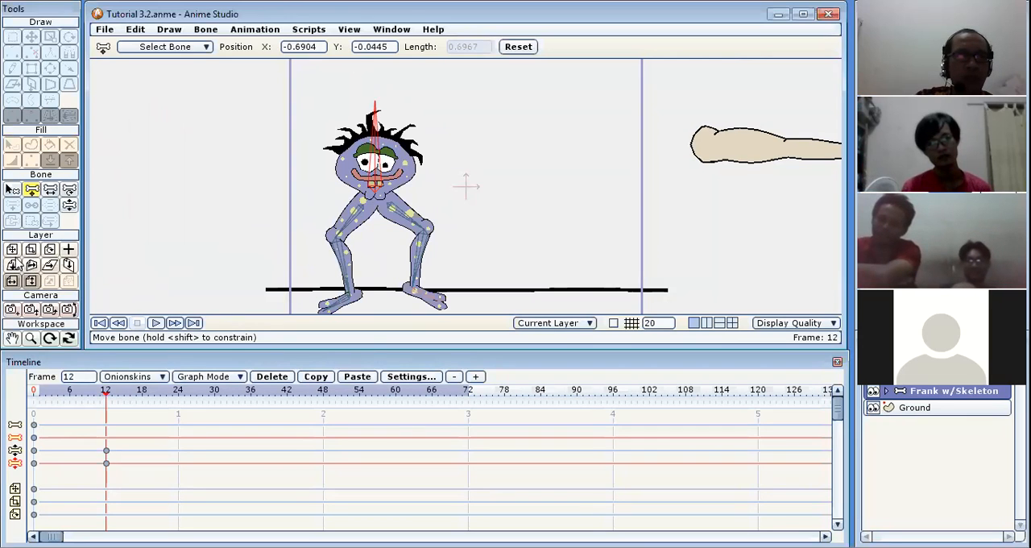
{"action": "left_click", "coordinate": [12, 251]}
{"action": "left_click_drag", "start_coordinate": [378, 153], "coordinate": [336, 113]}
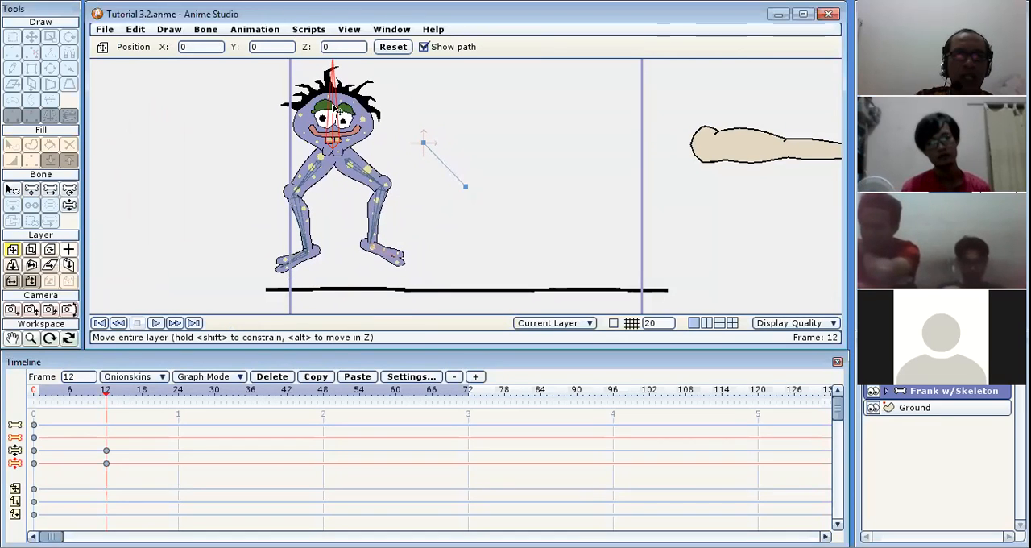
Move the main body bone away from the locked foot to about X -2.14, Y -0.38 and scrub the motion up to frame 12.
{"action": "left_click", "coordinate": [70, 206]}
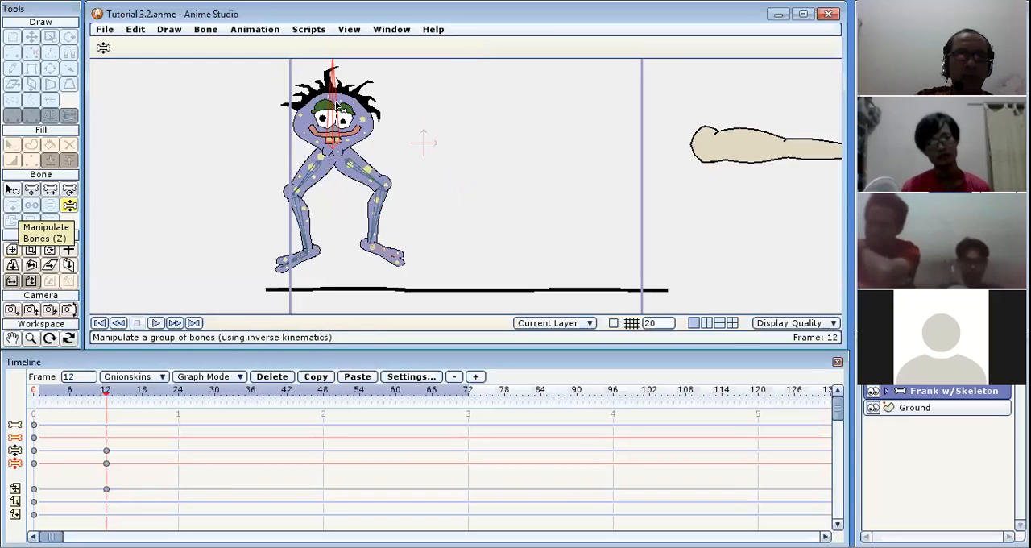
{"action": "left_click", "coordinate": [32, 190]}
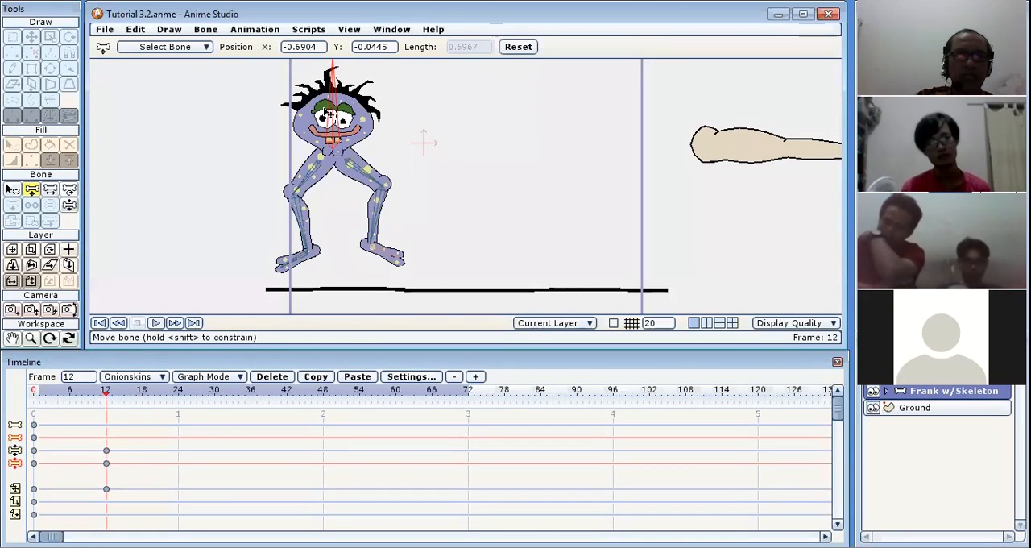
{"action": "left_click_drag", "start_coordinate": [334, 117], "coordinate": [140, 159]}
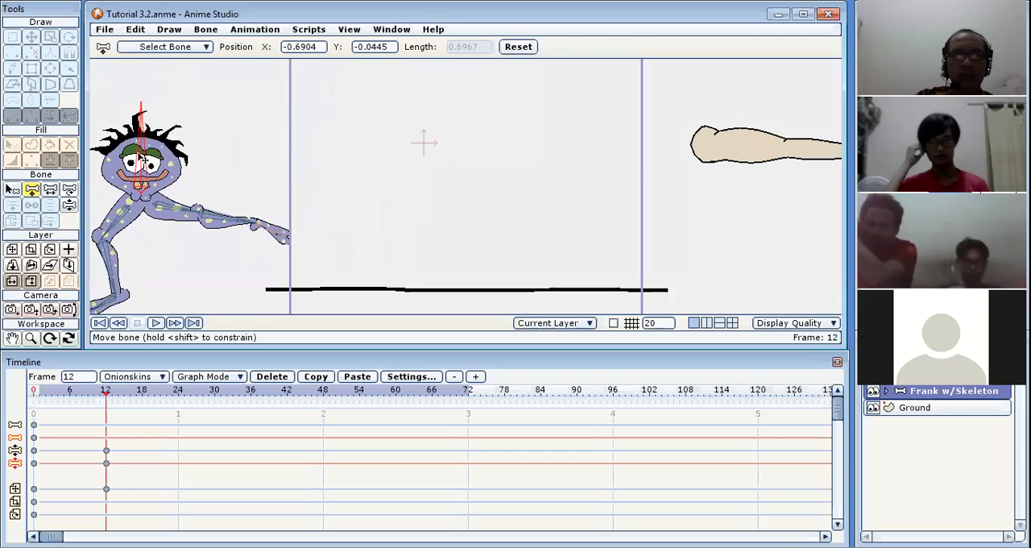
{"action": "left_click_drag", "start_coordinate": [49, 395], "coordinate": [106, 398]}
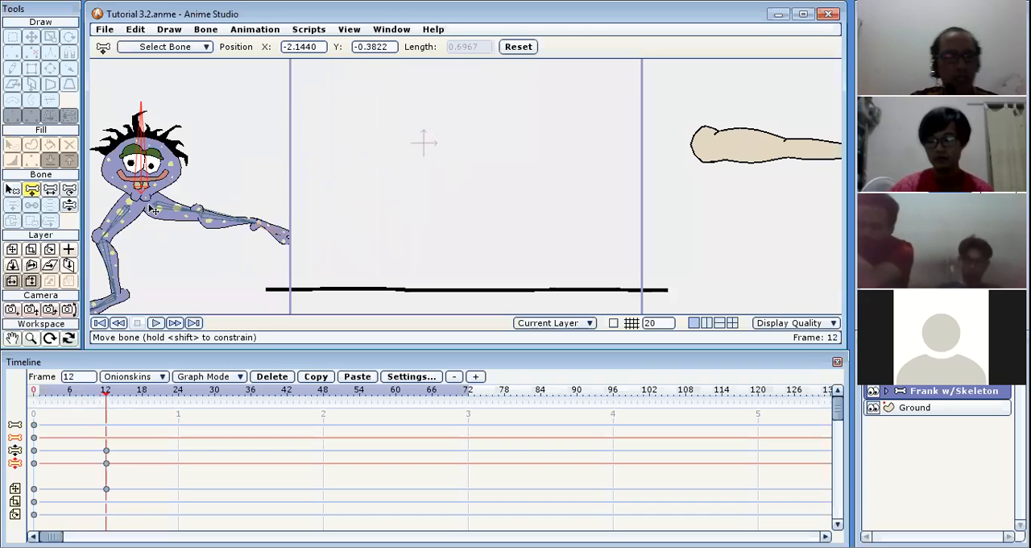
Undo the body bone and layer moves at frame 12.
{"action": "key", "text": "ctrl+z"}
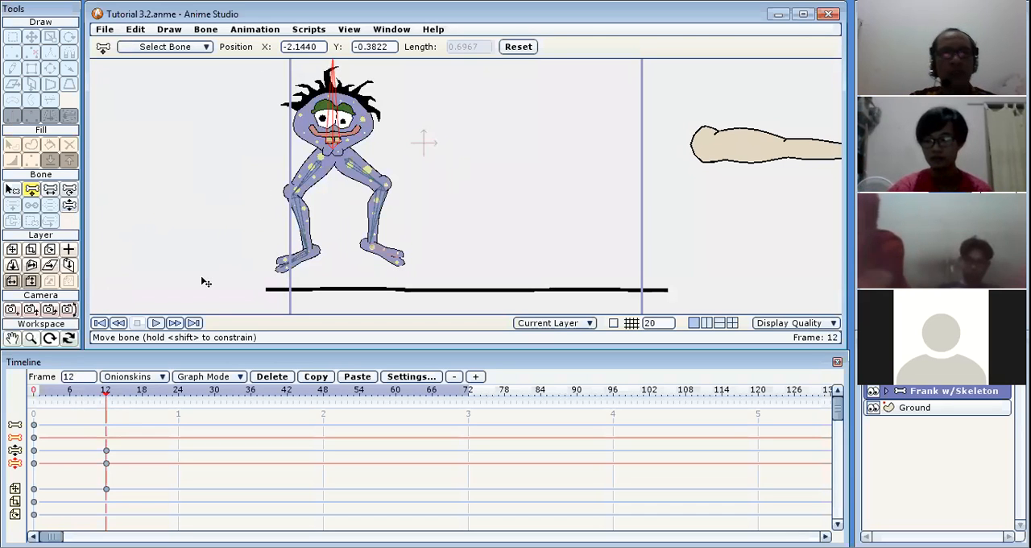
{"action": "key", "text": "ctrl+z"}
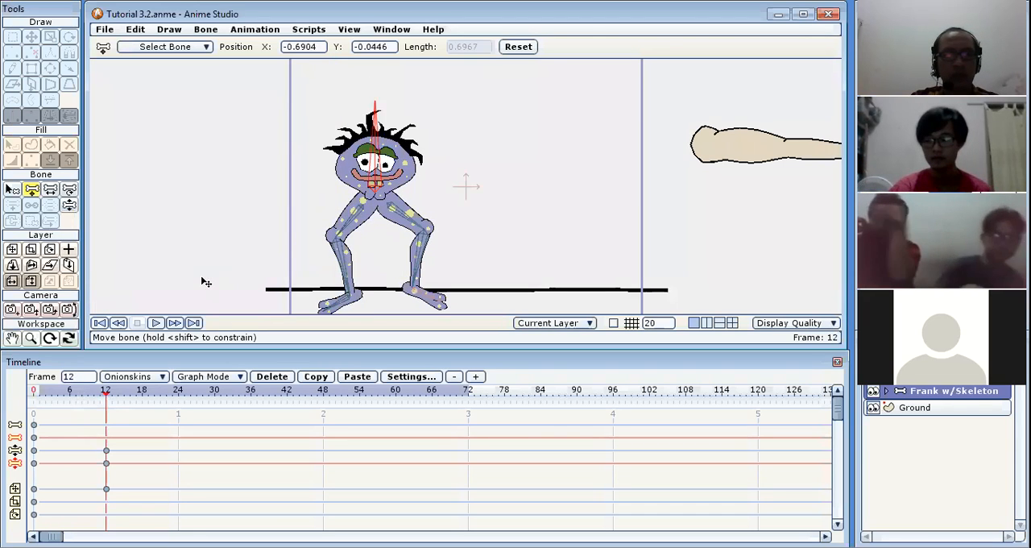
{"action": "key", "text": "ctrl+z"}
{"action": "key", "text": "ctrl+z"}
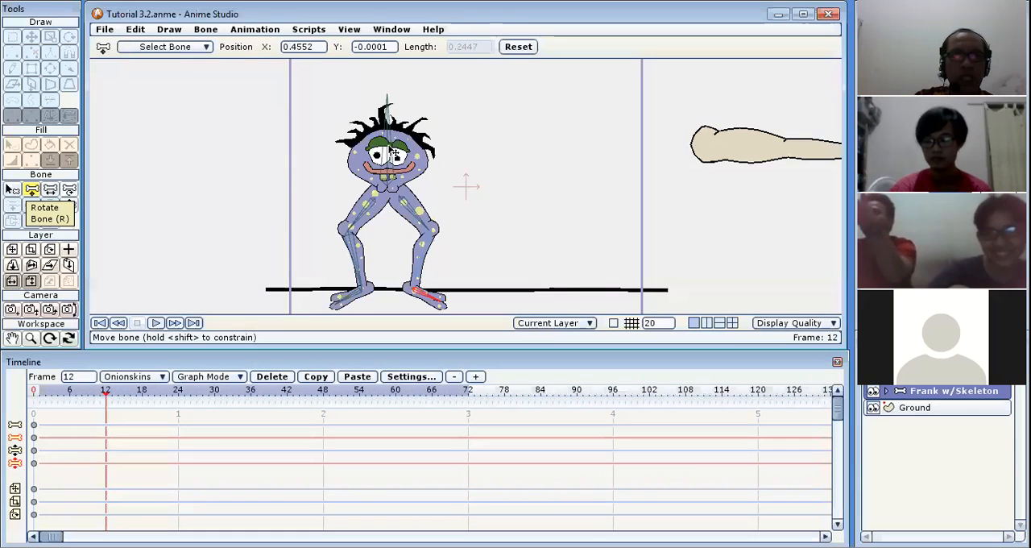
Move the main body bone to about X -0.94, Y 0.44 at frame 12 and to about X -2.26, Y 0.04 at frame 24.
{"action": "left_click_drag", "start_coordinate": [396, 155], "coordinate": [348, 95]}
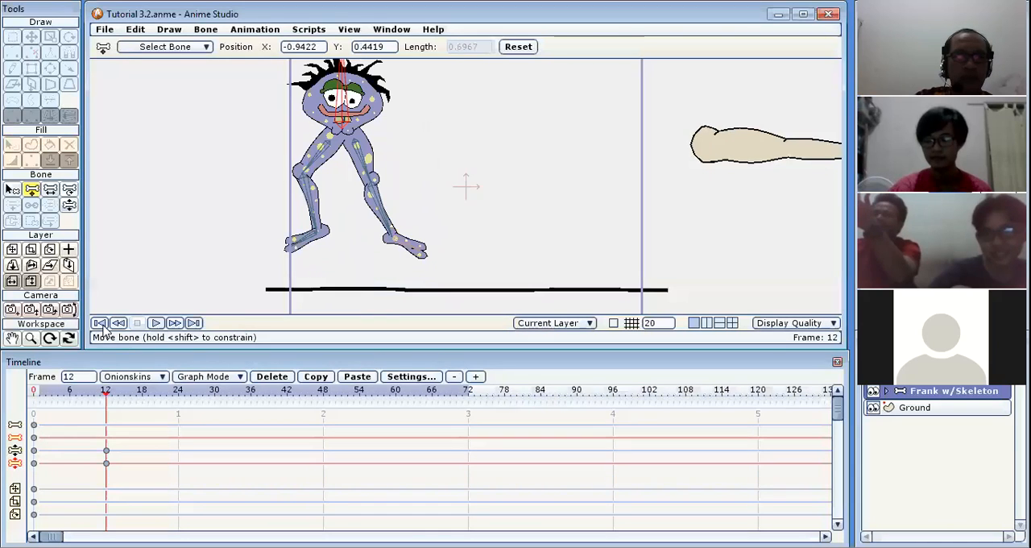
{"action": "left_click_drag", "start_coordinate": [50, 391], "coordinate": [110, 397]}
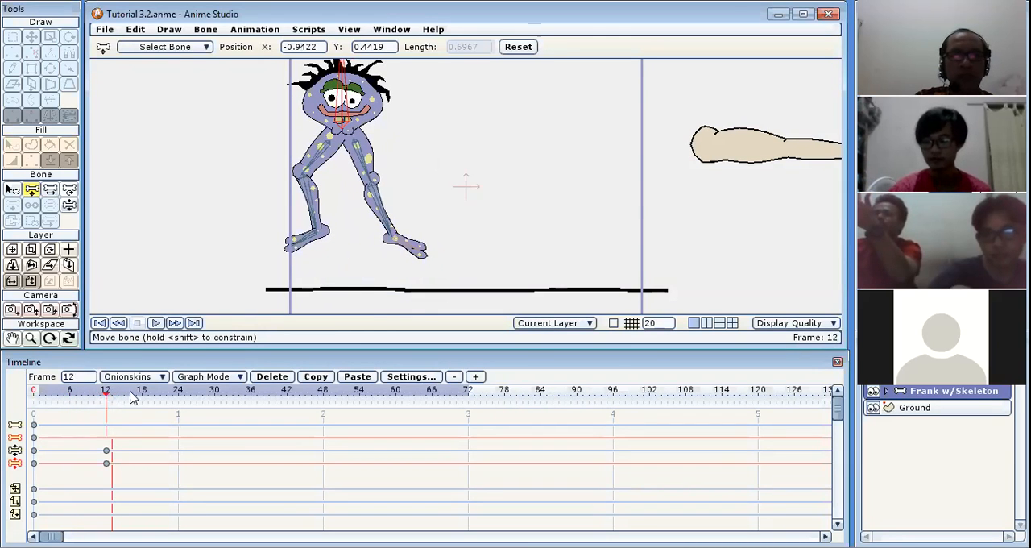
{"action": "left_click", "coordinate": [179, 395]}
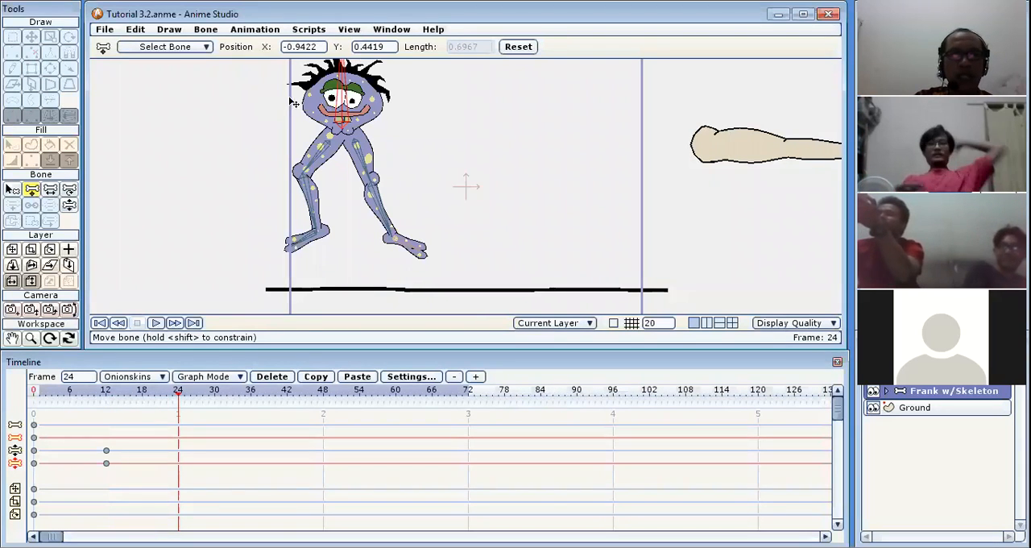
{"action": "left_click_drag", "start_coordinate": [350, 101], "coordinate": [174, 154]}
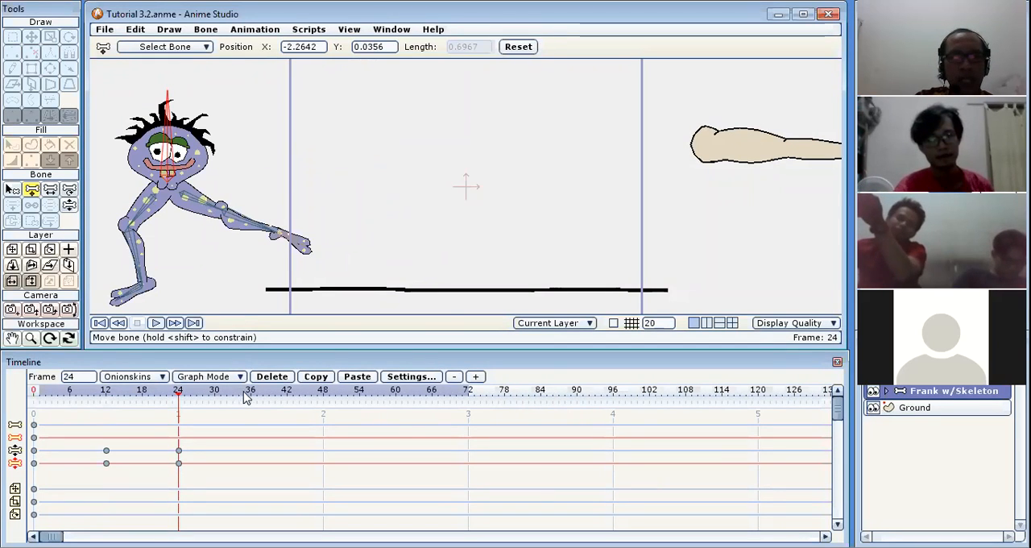
At frame 30, test Manipulate Bones on the locked leg's shin and foot, and tilt the main body bone slightly.
{"action": "left_click", "coordinate": [215, 394]}
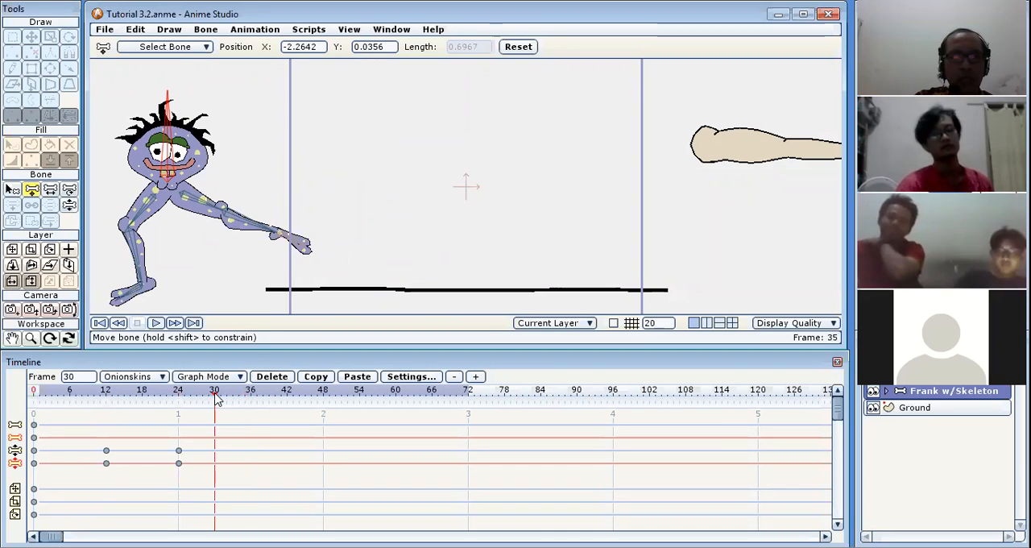
{"action": "left_click", "coordinate": [70, 205]}
{"action": "left_click", "coordinate": [254, 236]}
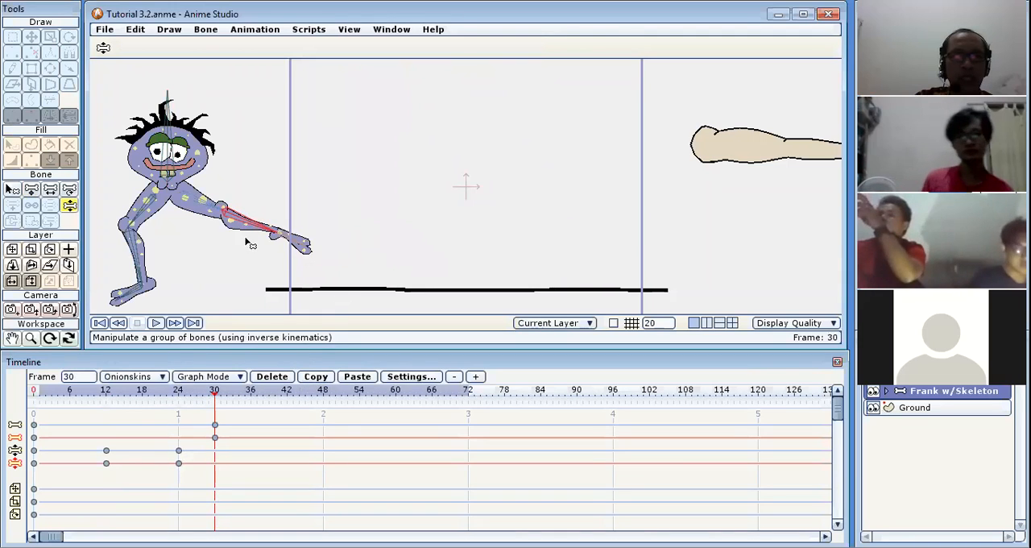
{"action": "left_click", "coordinate": [284, 237]}
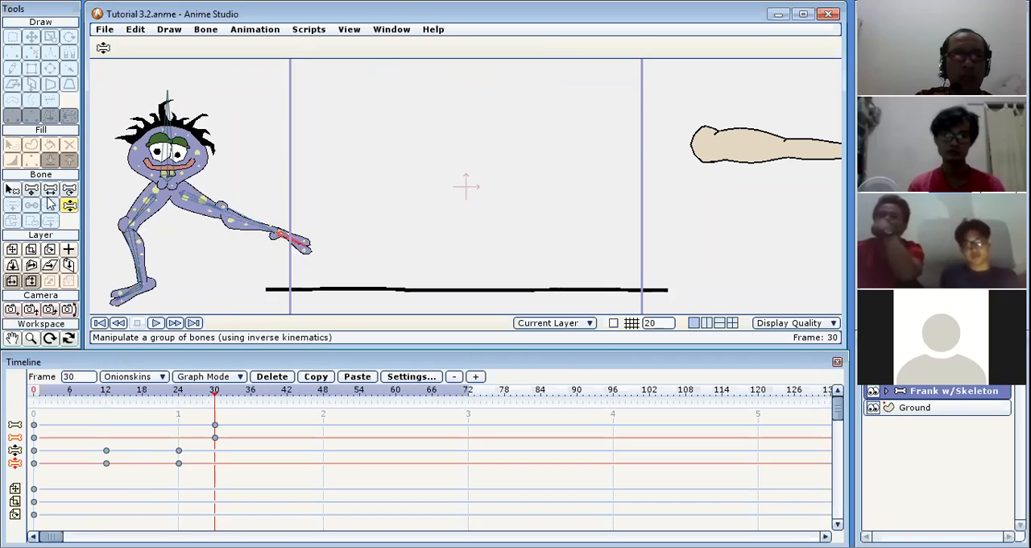
{"action": "left_click", "coordinate": [250, 227]}
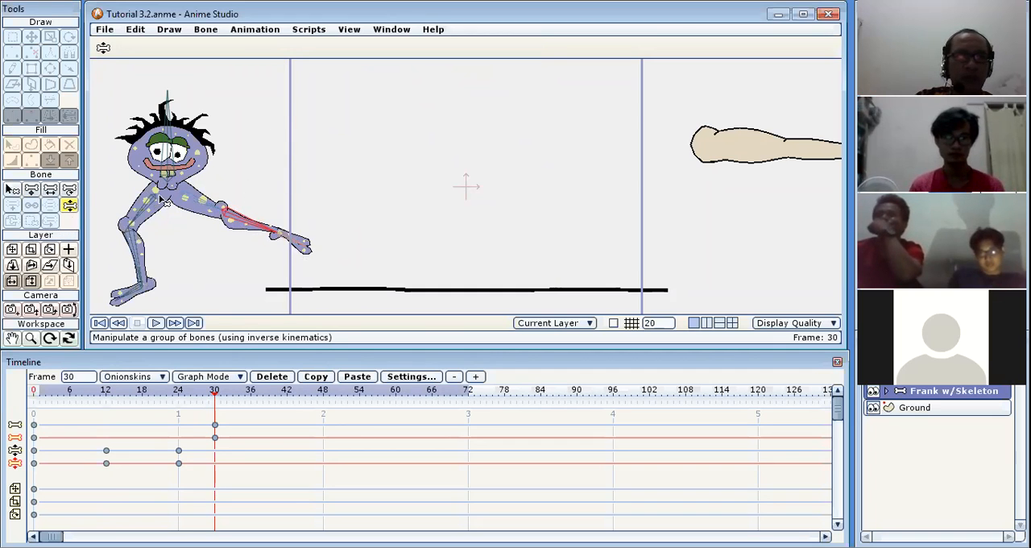
{"action": "left_click", "coordinate": [176, 157]}
{"action": "mouse_move", "coordinate": [176, 157]}
{"action": "left_mouse_down"}
{"action": "mouse_move", "coordinate": [153, 161]}
{"action": "mouse_move", "coordinate": [172, 163]}
{"action": "left_mouse_up"}
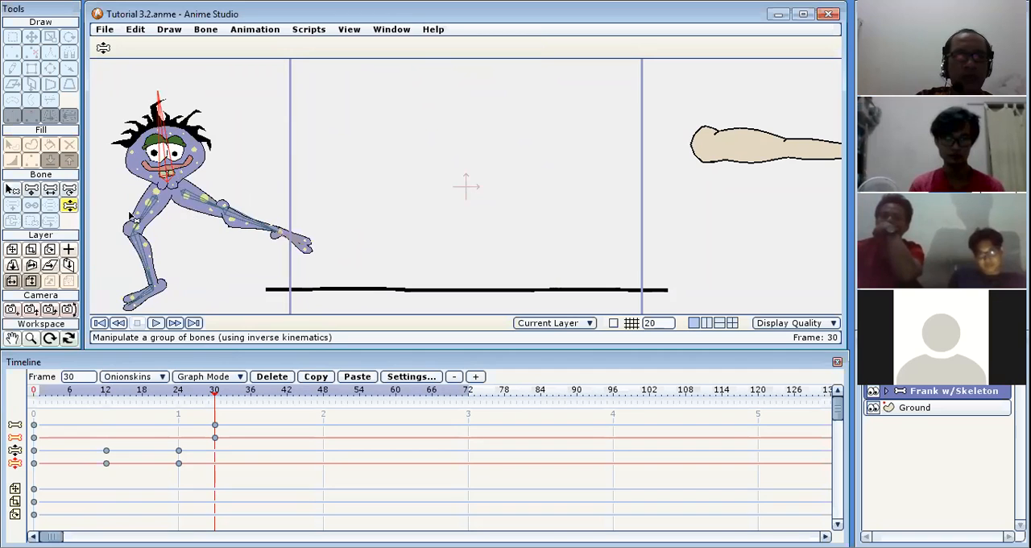
{"action": "left_click", "coordinate": [244, 222]}
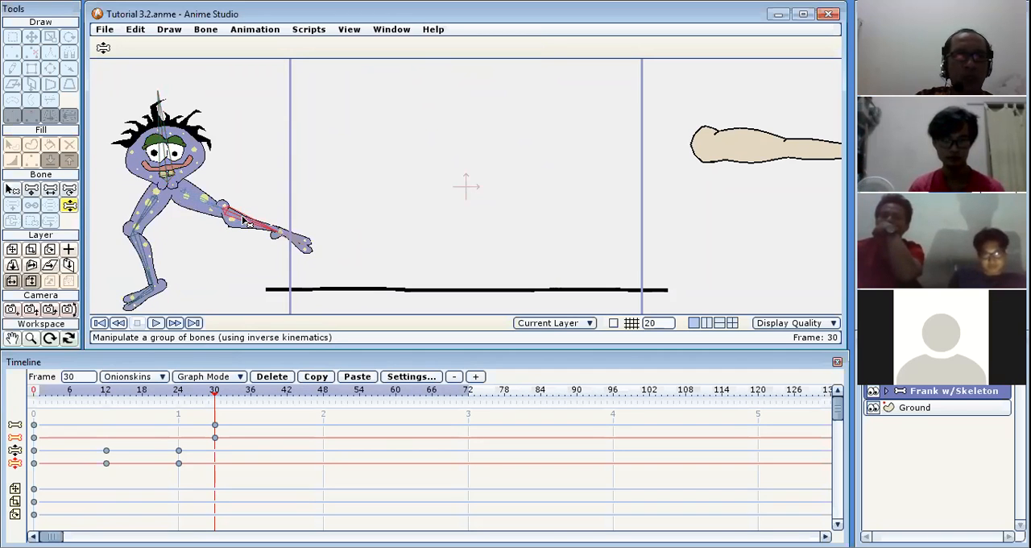
Check the outstretched shin bone's lock setting and scrub the pose between frames 24 and 30.
{"action": "left_click", "coordinate": [12, 190]}
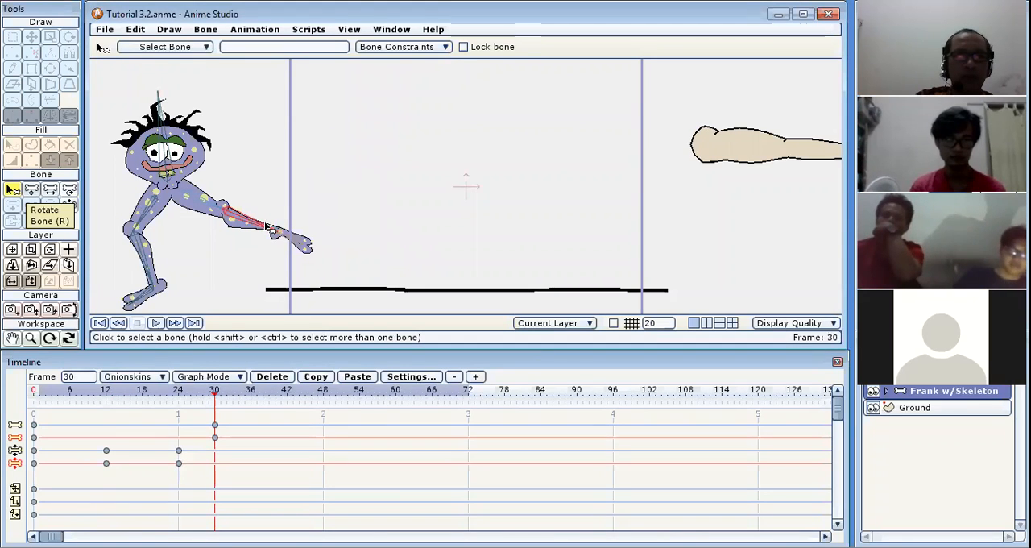
{"action": "left_click", "coordinate": [69, 205]}
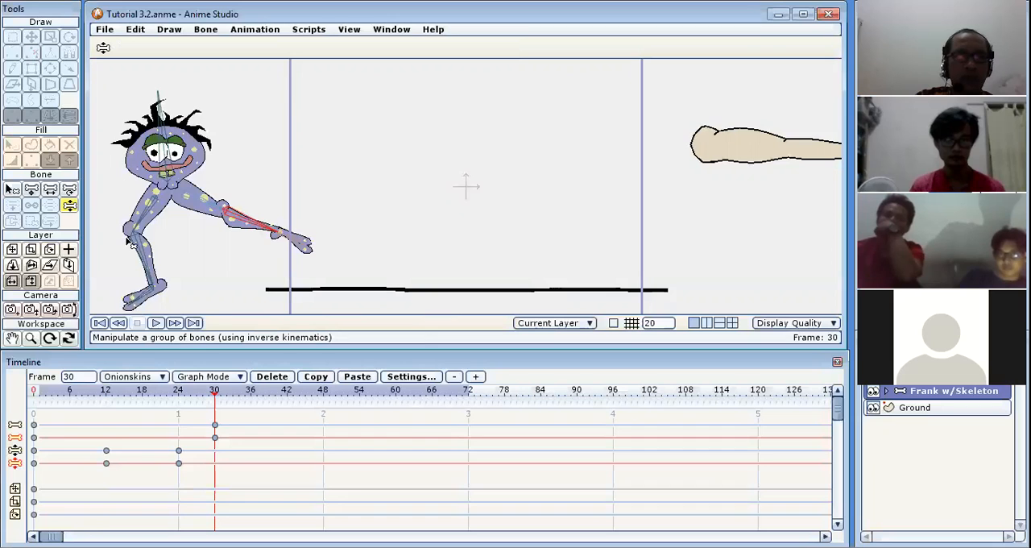
{"action": "left_click", "coordinate": [196, 393]}
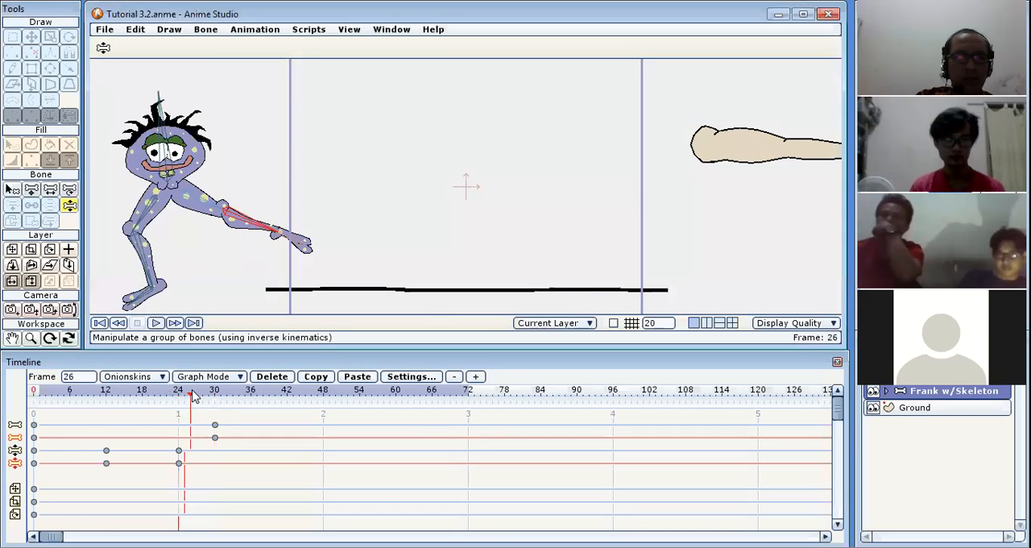
{"action": "left_click", "coordinate": [215, 392]}
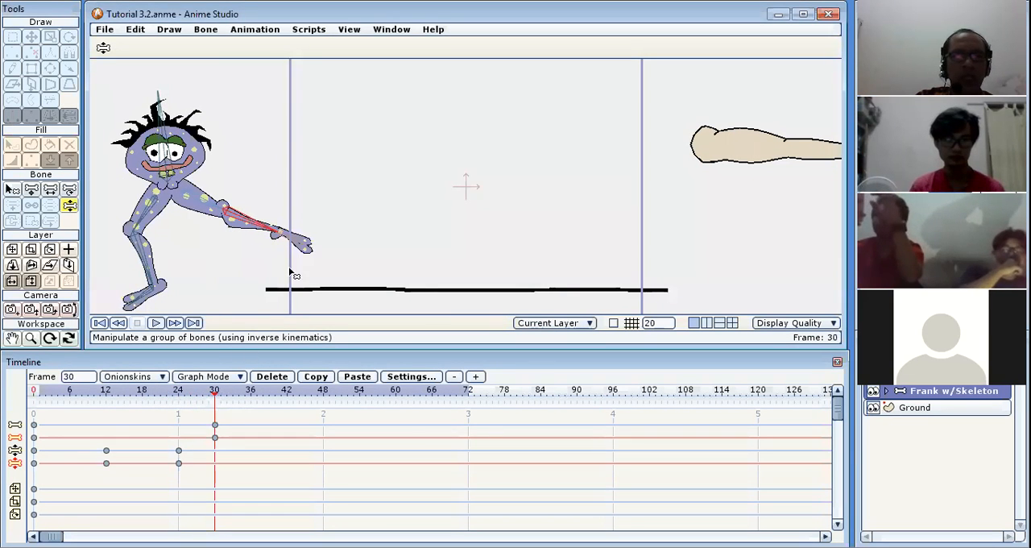
Unlock the bone of Frank's right-hand foot at frame 35.
{"action": "left_click", "coordinate": [295, 241]}
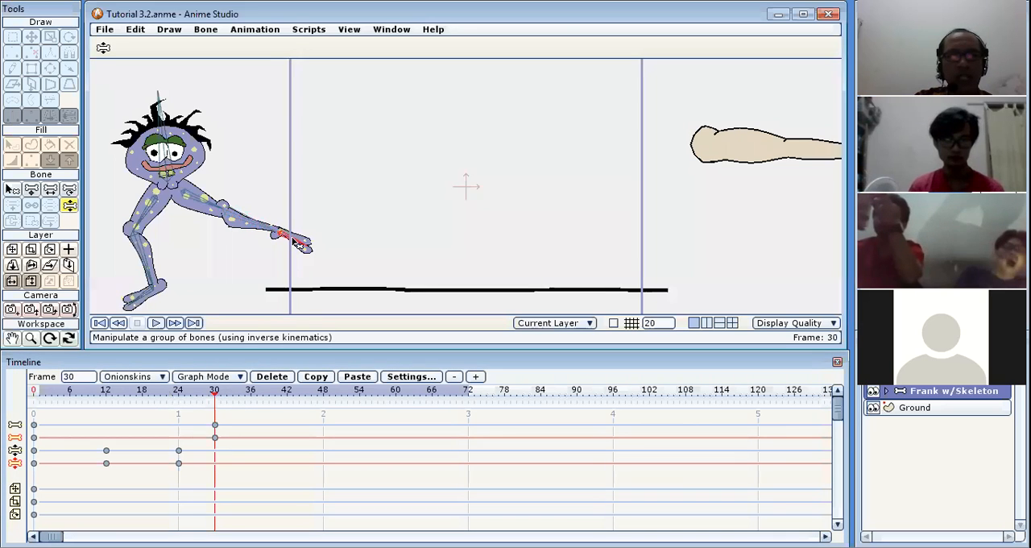
{"action": "left_click", "coordinate": [250, 396]}
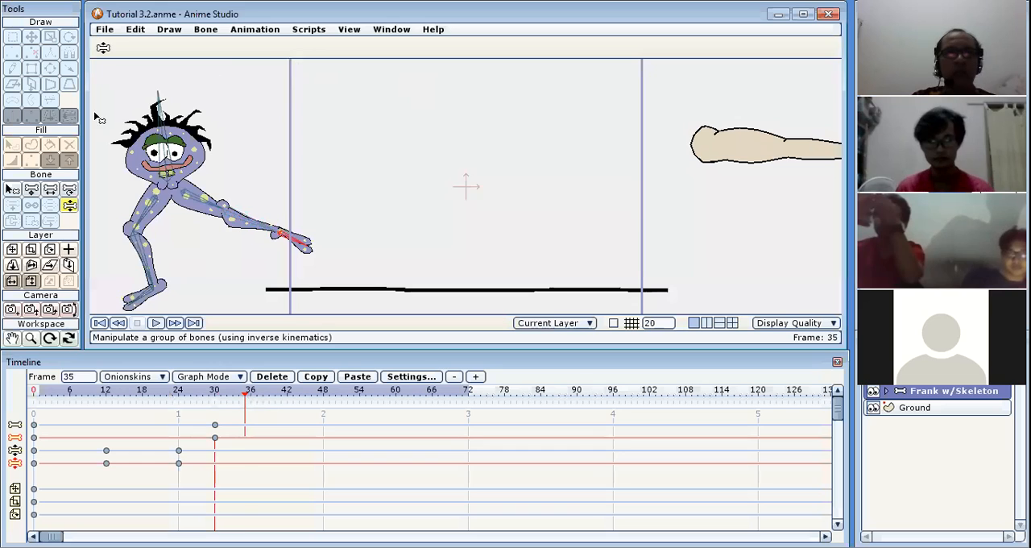
{"action": "left_click", "coordinate": [14, 189]}
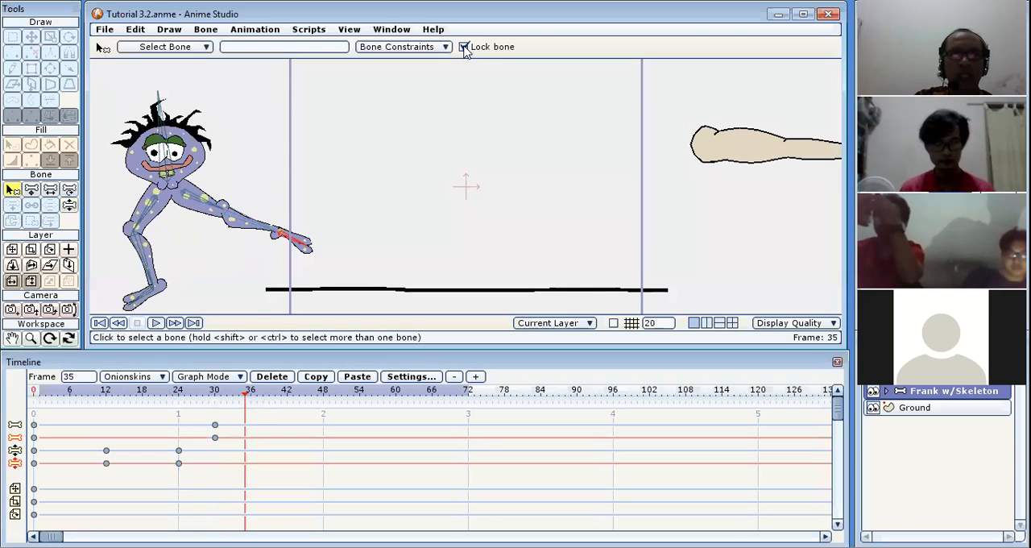
{"action": "left_click", "coordinate": [464, 50]}
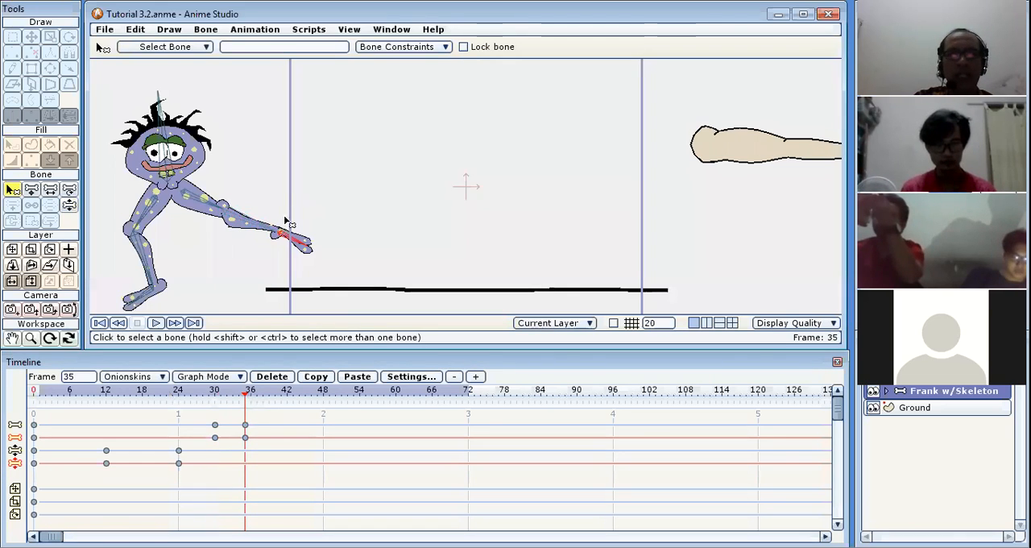
Pull the unlocked leg down beneath Frank's body at frame 35 with Manipulate Bones, and scrub the animation up to frame 42.
{"action": "left_click", "coordinate": [266, 230]}
{"action": "left_click", "coordinate": [269, 235]}
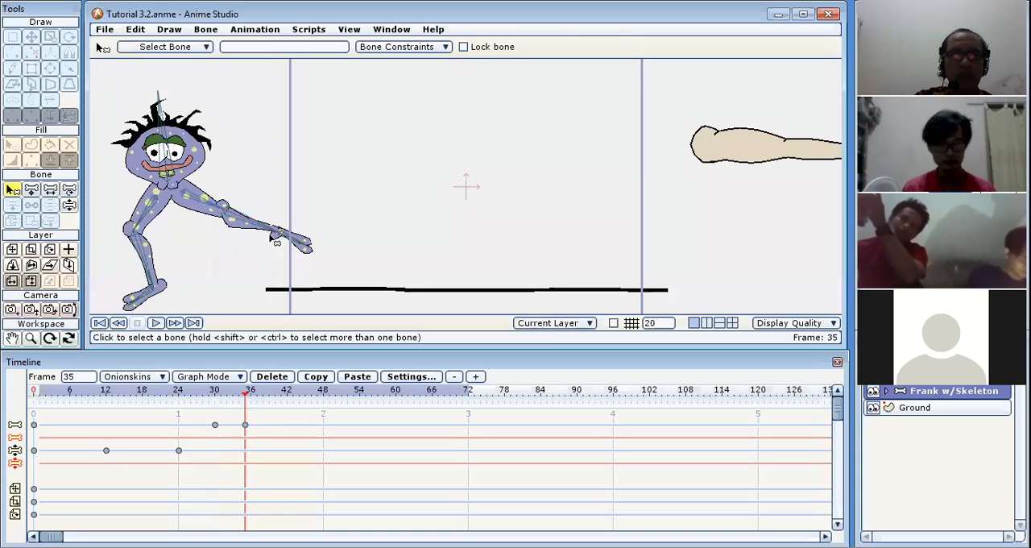
{"action": "left_click", "coordinate": [69, 207]}
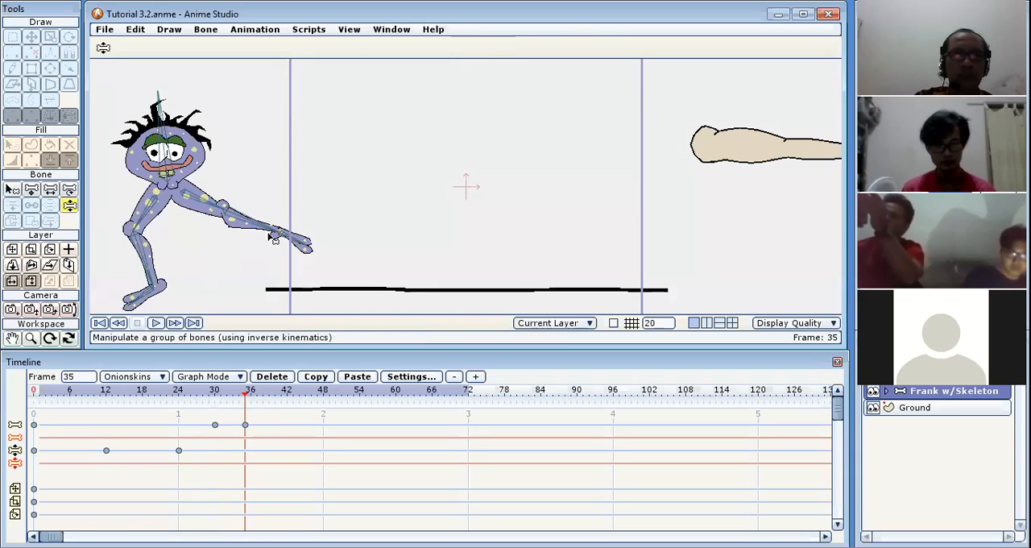
{"action": "left_click_drag", "start_coordinate": [291, 245], "coordinate": [203, 278]}
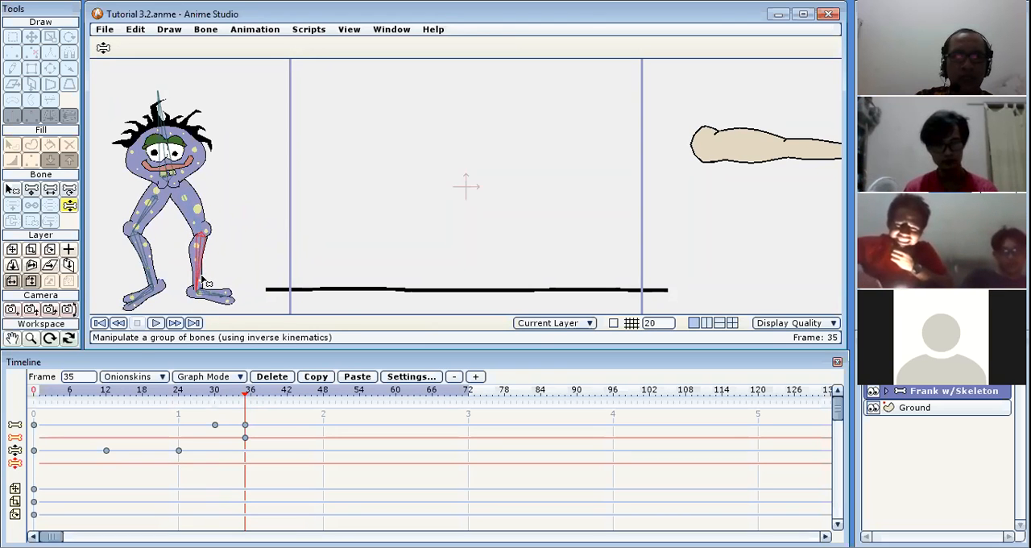
{"action": "left_click_drag", "start_coordinate": [51, 397], "coordinate": [256, 394]}
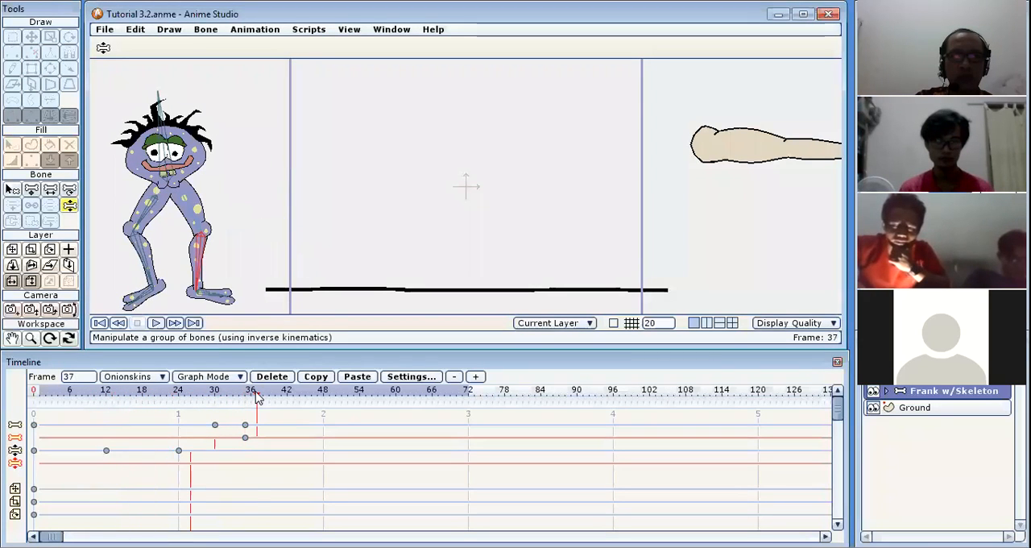
{"action": "left_click", "coordinate": [359, 392]}
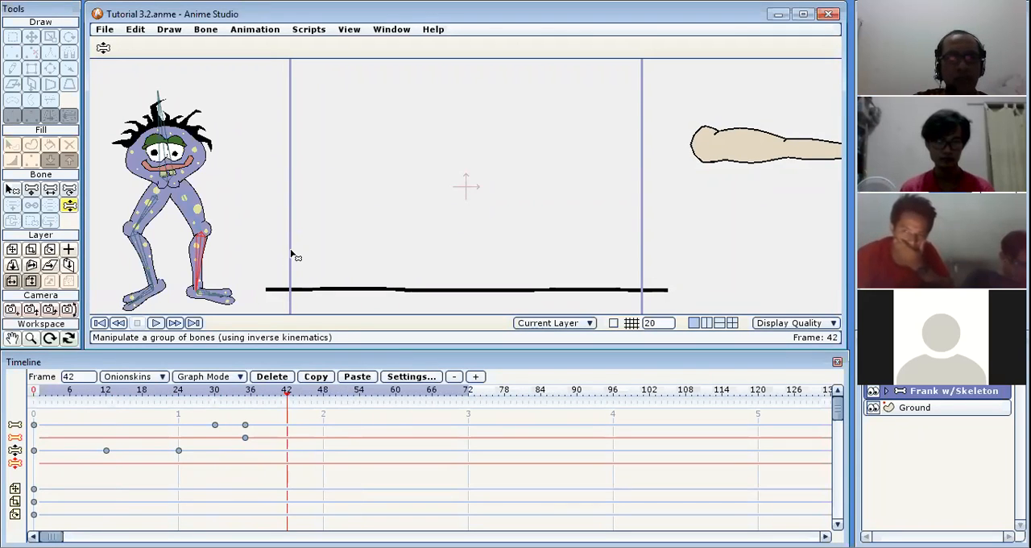
Lock the bone of Frank's left-hand foot at frame 42 and scrub the timeline back to check the pose.
{"action": "left_click", "coordinate": [12, 190]}
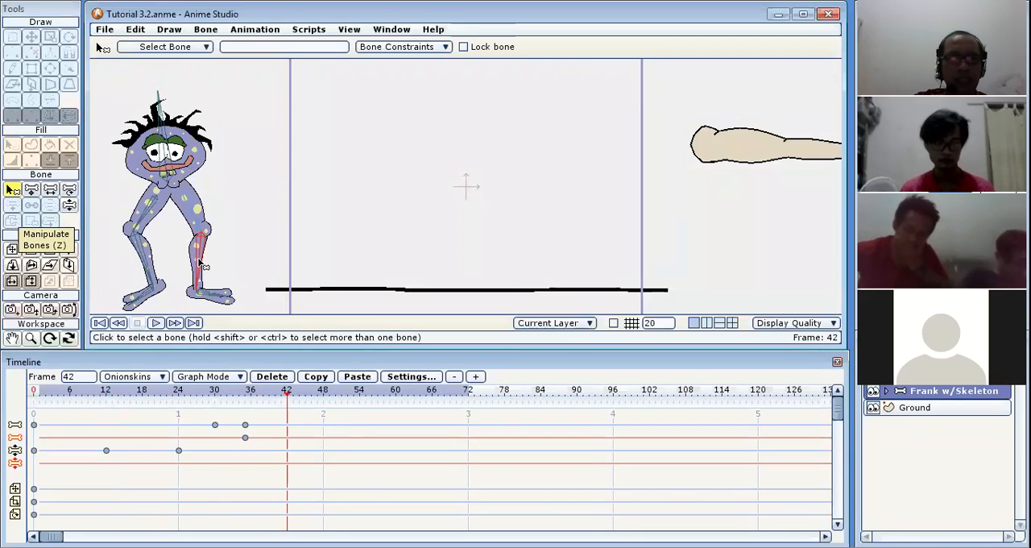
{"action": "left_click", "coordinate": [214, 295]}
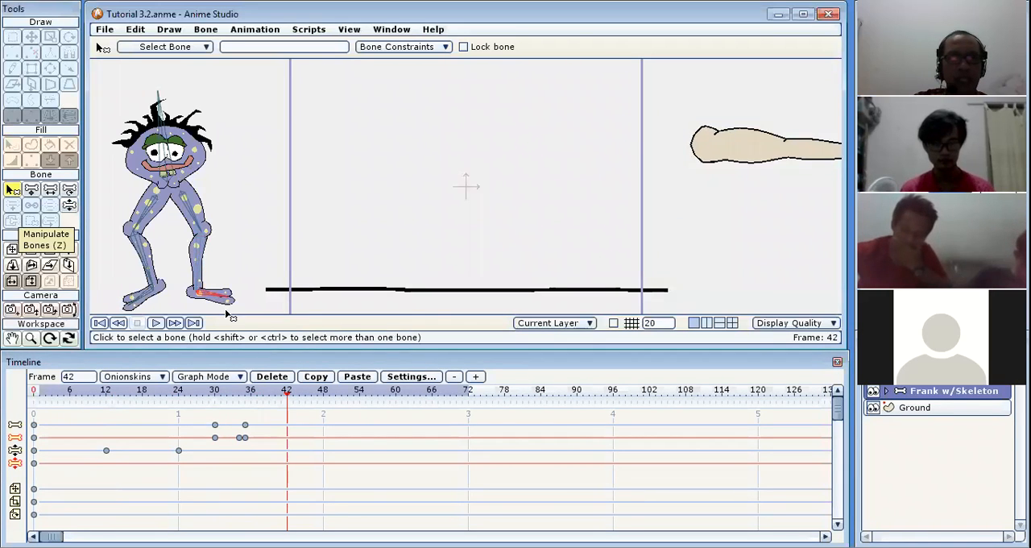
{"action": "left_click", "coordinate": [142, 301]}
{"action": "left_click", "coordinate": [463, 47]}
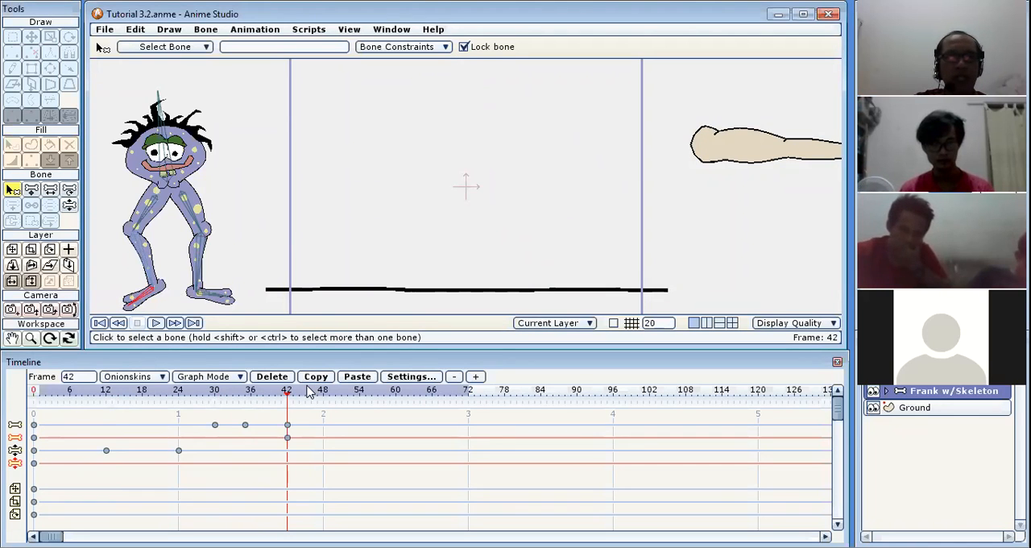
{"action": "left_click", "coordinate": [233, 392]}
{"action": "left_click_drag", "start_coordinate": [271, 394], "coordinate": [289, 396]}
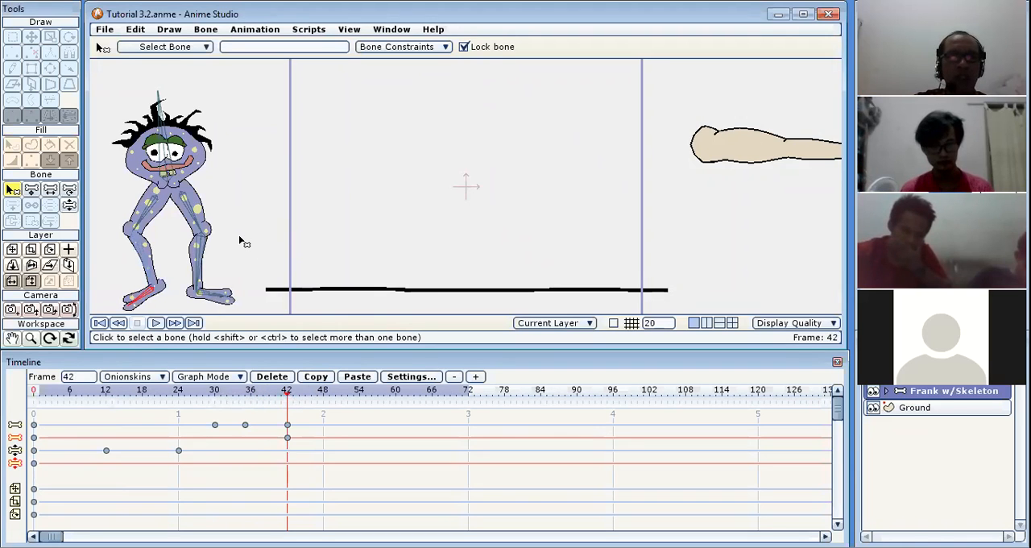
Translate the main body bone up and forward at frame 54, and down to about X -0.59, Y 0 at frame 64.
{"action": "left_click", "coordinate": [360, 395]}
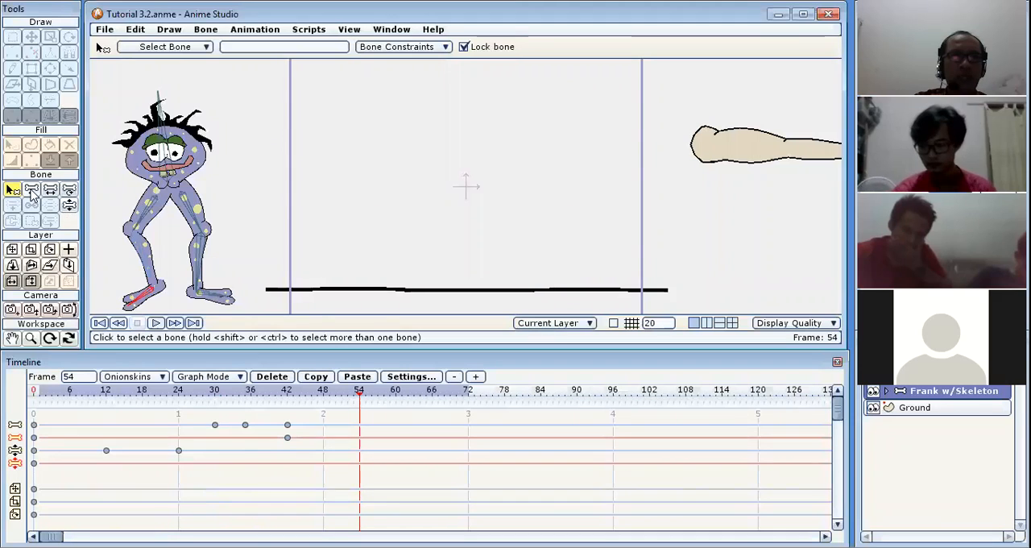
{"action": "left_click", "coordinate": [32, 193]}
{"action": "left_click_drag", "start_coordinate": [186, 153], "coordinate": [311, 103]}
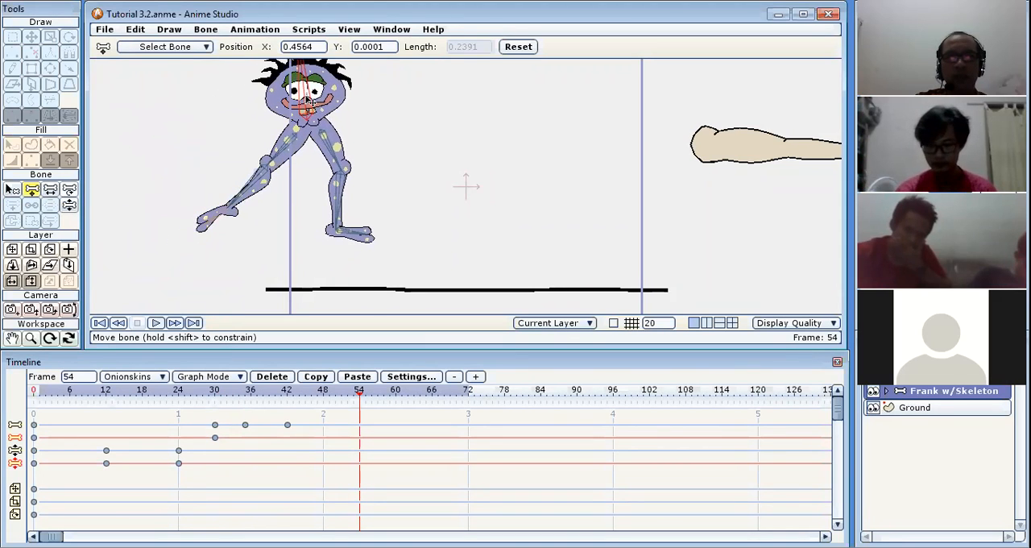
{"action": "left_click", "coordinate": [420, 397]}
{"action": "left_click_drag", "start_coordinate": [312, 94], "coordinate": [392, 165]}
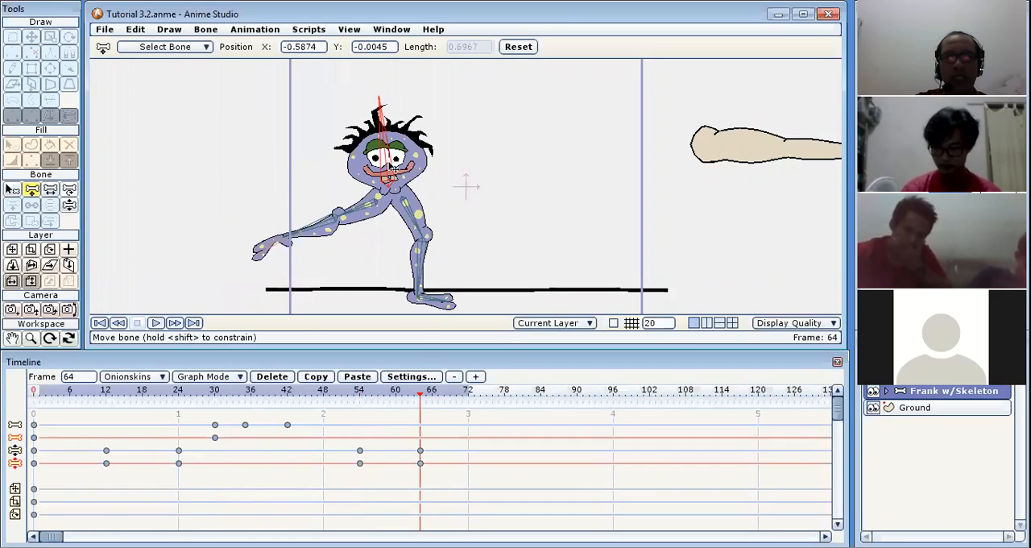
Unlock the bone of Frank's outstretched left-hand foot at frame 64.
{"action": "left_click", "coordinate": [271, 244]}
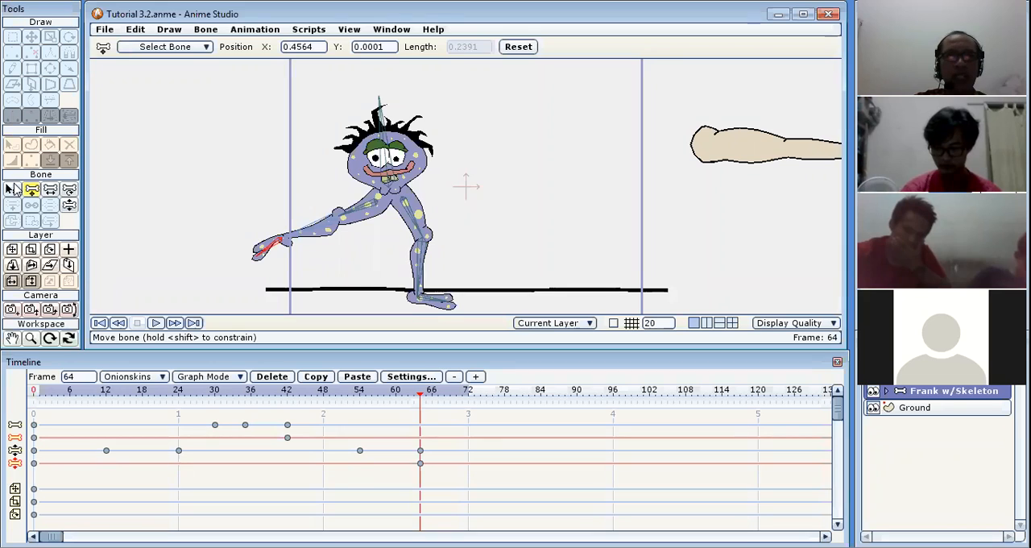
{"action": "left_click", "coordinate": [13, 189]}
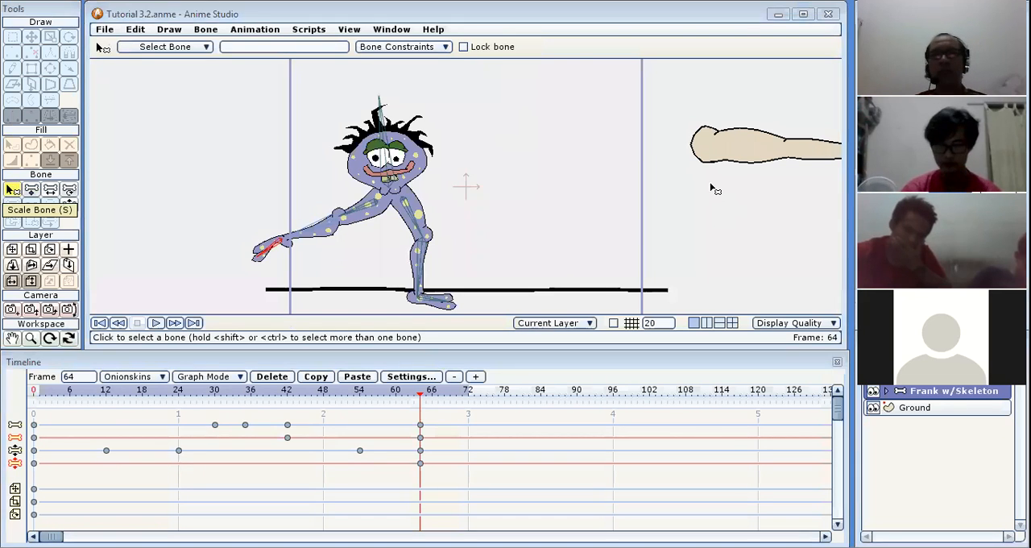
{"action": "left_click", "coordinate": [257, 248]}
{"action": "left_click", "coordinate": [259, 249]}
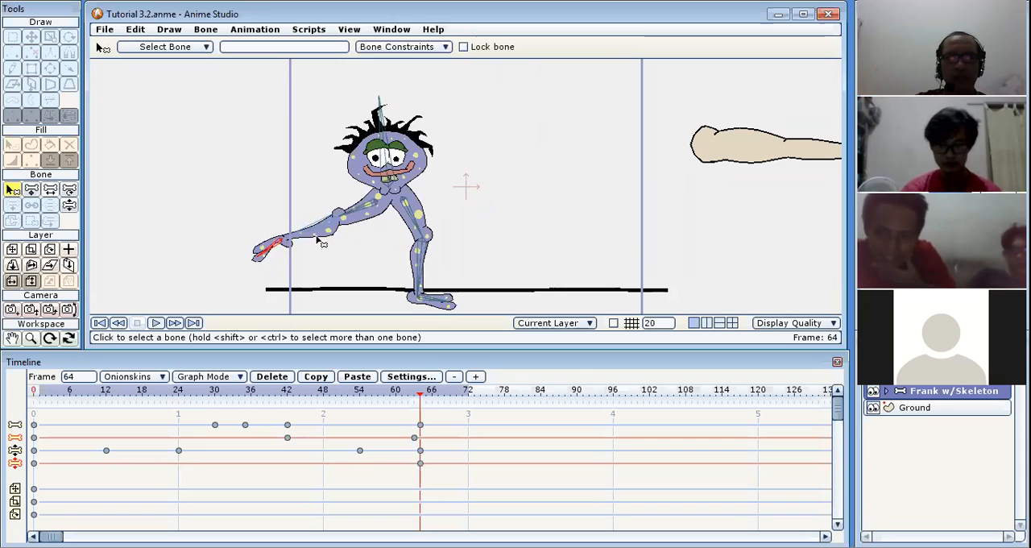
{"action": "left_click", "coordinate": [323, 231]}
{"action": "left_click", "coordinate": [328, 237]}
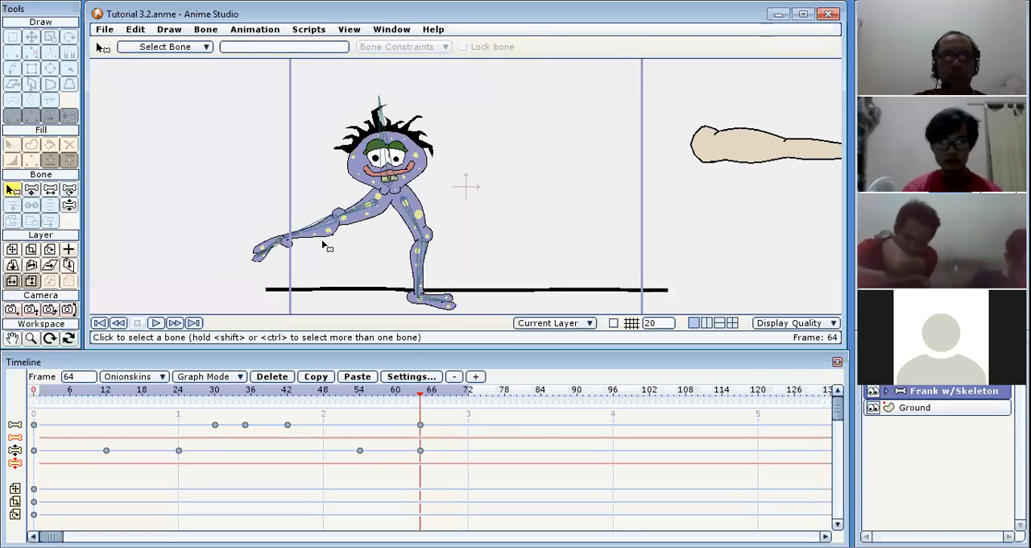
{"action": "left_click", "coordinate": [265, 252]}
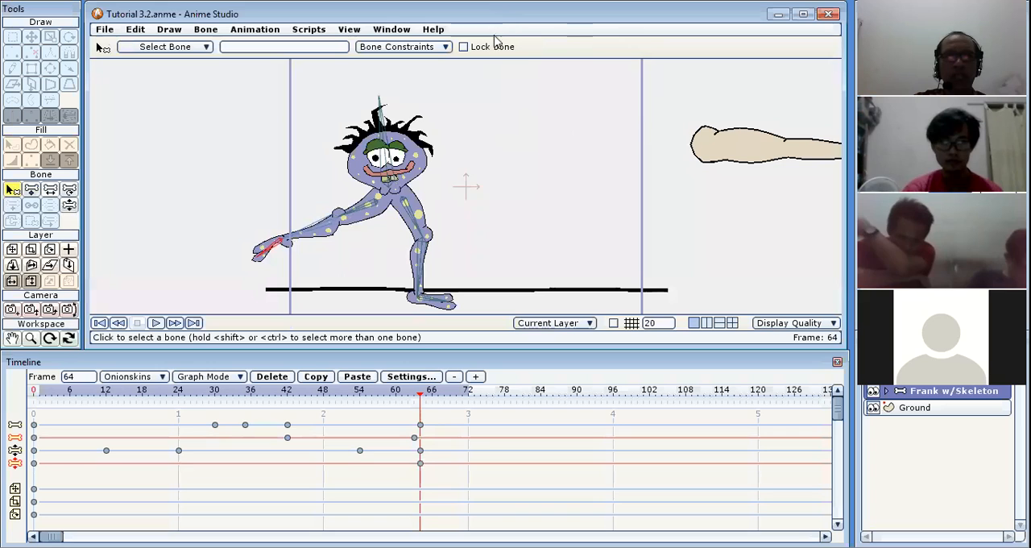
At frame 64, pull the trailing leg down beneath Frank's body with Manipulate Bones, and slightly tilt and shift the main body bone.
{"action": "left_click", "coordinate": [69, 207]}
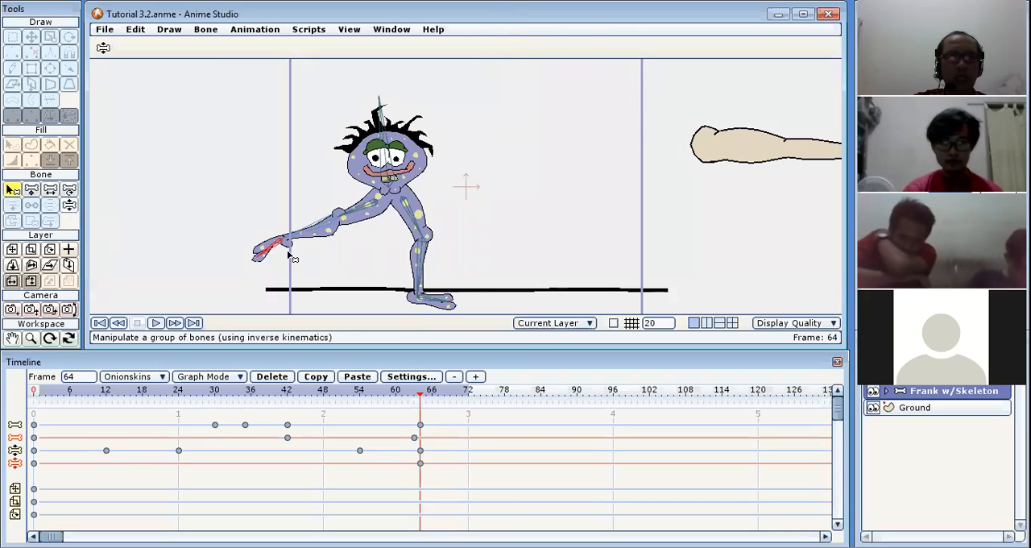
{"action": "left_click_drag", "start_coordinate": [326, 235], "coordinate": [308, 298]}
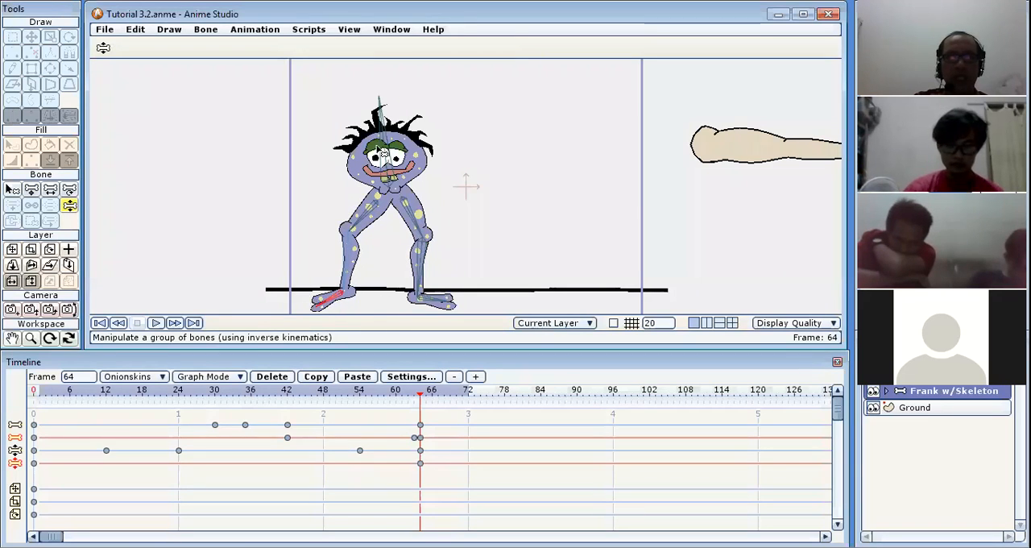
{"action": "mouse_move", "coordinate": [387, 150]}
{"action": "left_mouse_down"}
{"action": "mouse_move", "coordinate": [372, 153]}
{"action": "mouse_move", "coordinate": [390, 153]}
{"action": "left_mouse_up"}
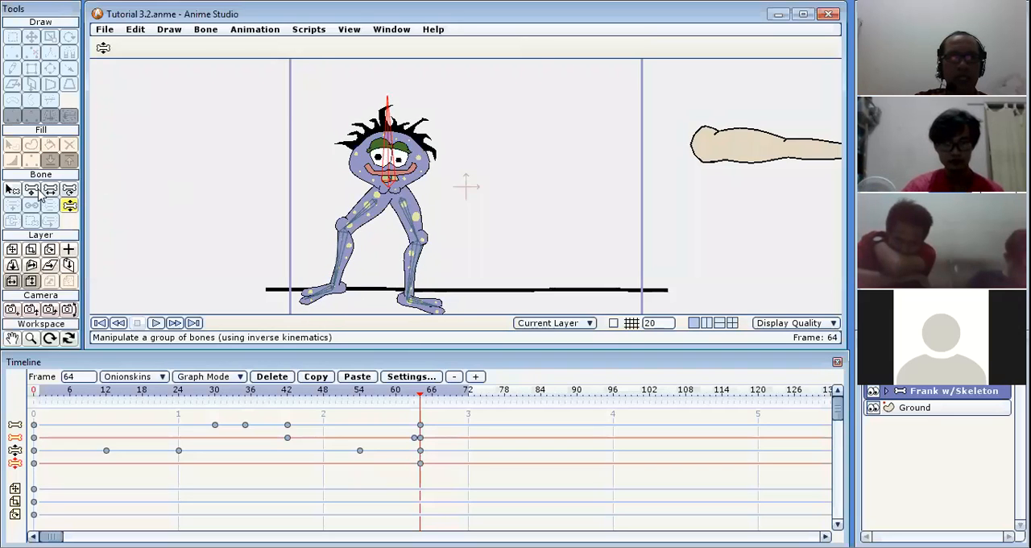
{"action": "left_click", "coordinate": [32, 190]}
{"action": "mouse_move", "coordinate": [391, 142]}
{"action": "left_mouse_down"}
{"action": "mouse_move", "coordinate": [391, 173]}
{"action": "mouse_move", "coordinate": [395, 146]}
{"action": "left_mouse_up"}
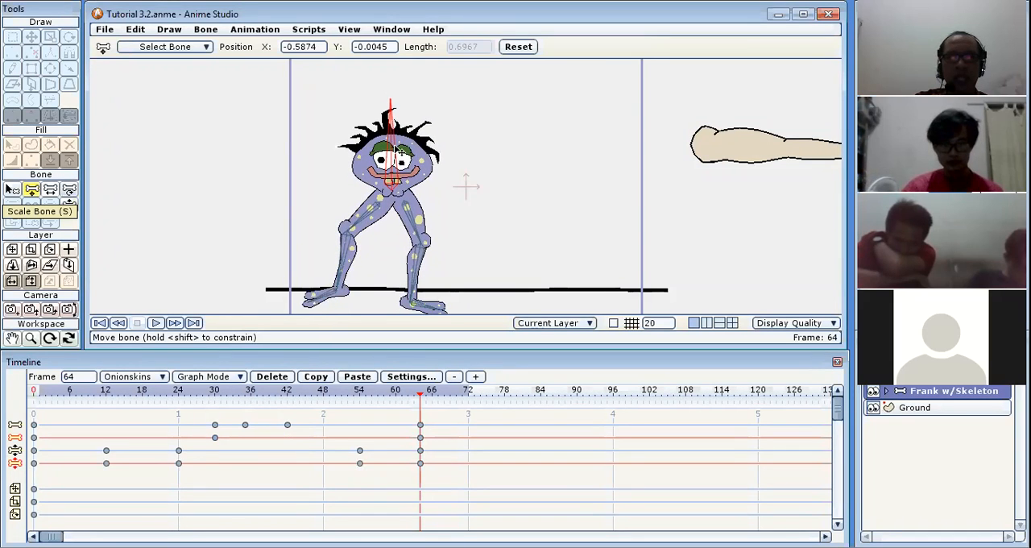
Lock the bone of Frank's right-hand foot at frame 64.
{"action": "left_click", "coordinate": [432, 309]}
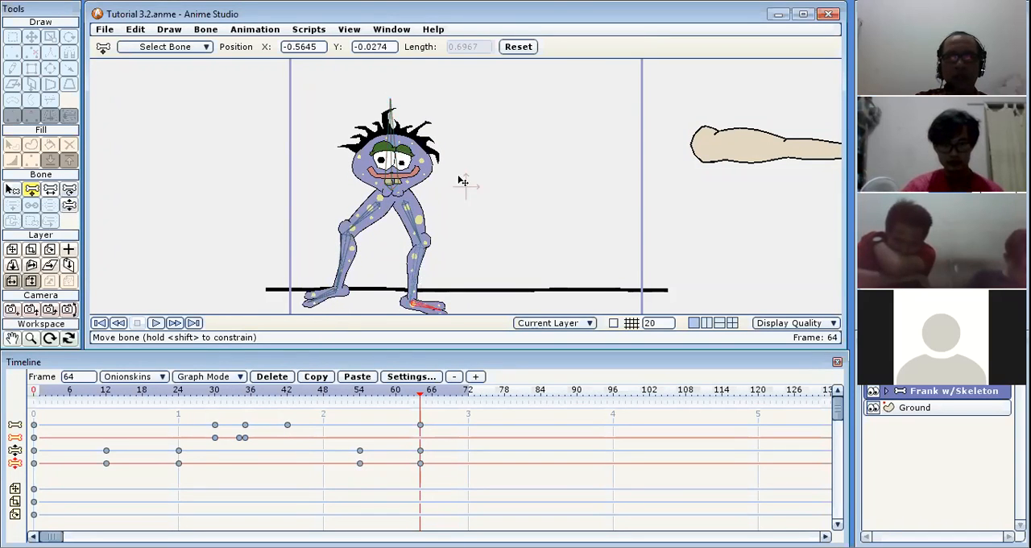
{"action": "left_click", "coordinate": [12, 191]}
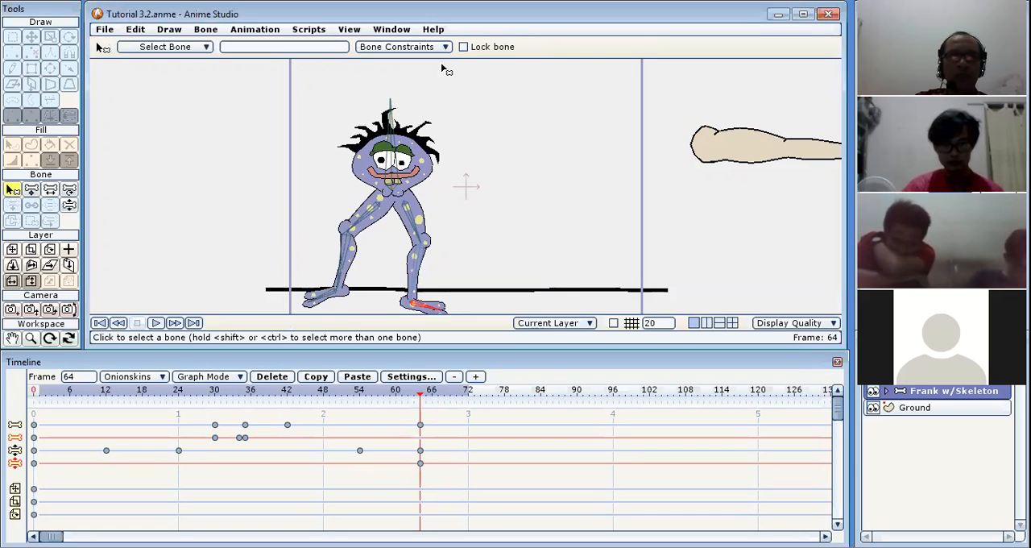
{"action": "left_click", "coordinate": [463, 47]}
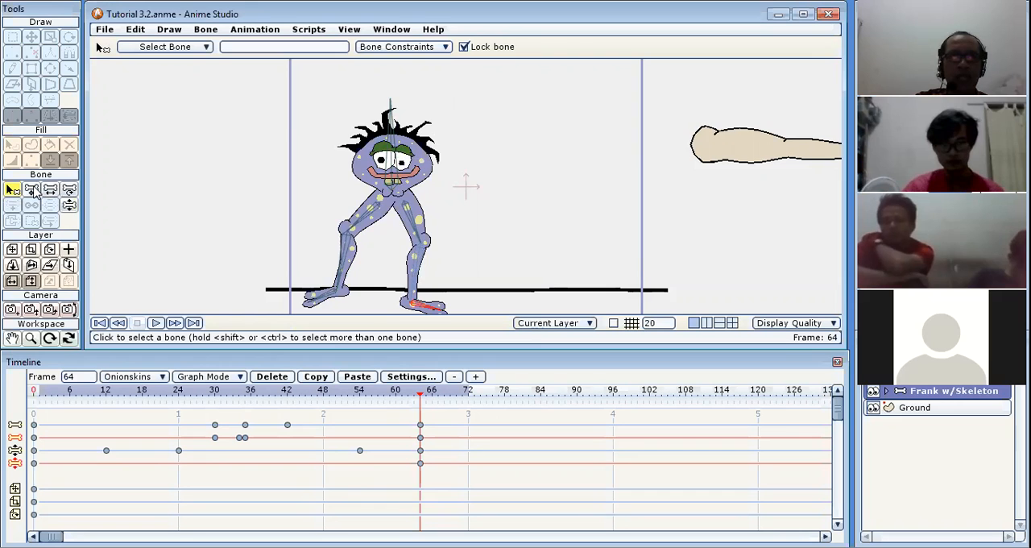
Test the locked foot by translating the main body bone around at frame 64, leaving it at about X -0.63, Y 0.09.
{"action": "left_click", "coordinate": [32, 190]}
{"action": "left_click_drag", "start_coordinate": [394, 153], "coordinate": [396, 127]}
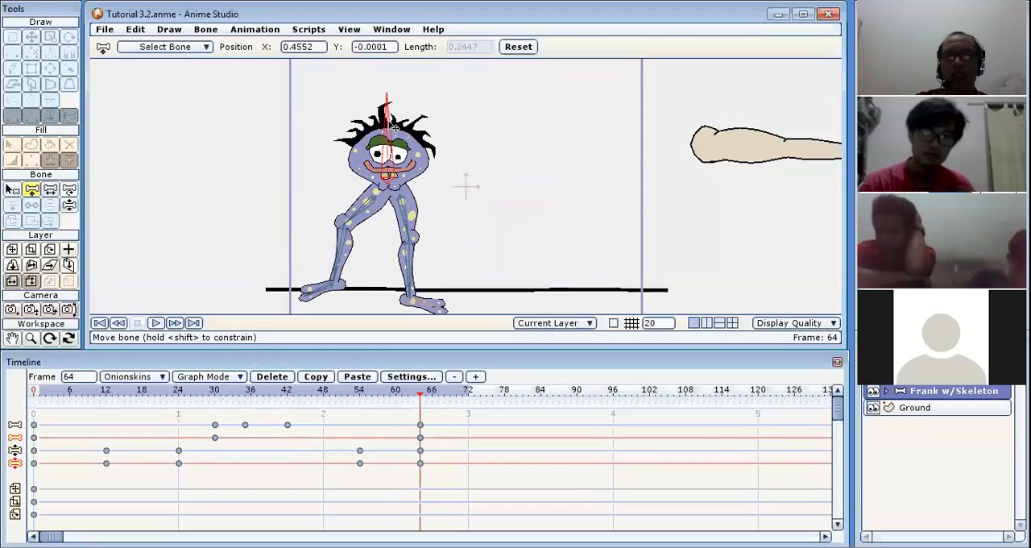
{"action": "mouse_move", "coordinate": [396, 129]}
{"action": "left_mouse_down"}
{"action": "mouse_move", "coordinate": [385, 135]}
{"action": "mouse_move", "coordinate": [395, 98]}
{"action": "mouse_move", "coordinate": [420, 141]}
{"action": "mouse_move", "coordinate": [420, 103]}
{"action": "mouse_move", "coordinate": [412, 186]}
{"action": "mouse_move", "coordinate": [419, 95]}
{"action": "mouse_move", "coordinate": [418, 176]}
{"action": "mouse_move", "coordinate": [418, 96]}
{"action": "mouse_move", "coordinate": [432, 96]}
{"action": "mouse_move", "coordinate": [442, 142]}
{"action": "mouse_move", "coordinate": [389, 104]}
{"action": "mouse_move", "coordinate": [364, 165]}
{"action": "mouse_move", "coordinate": [371, 103]}
{"action": "mouse_move", "coordinate": [411, 141]}
{"action": "left_mouse_up"}
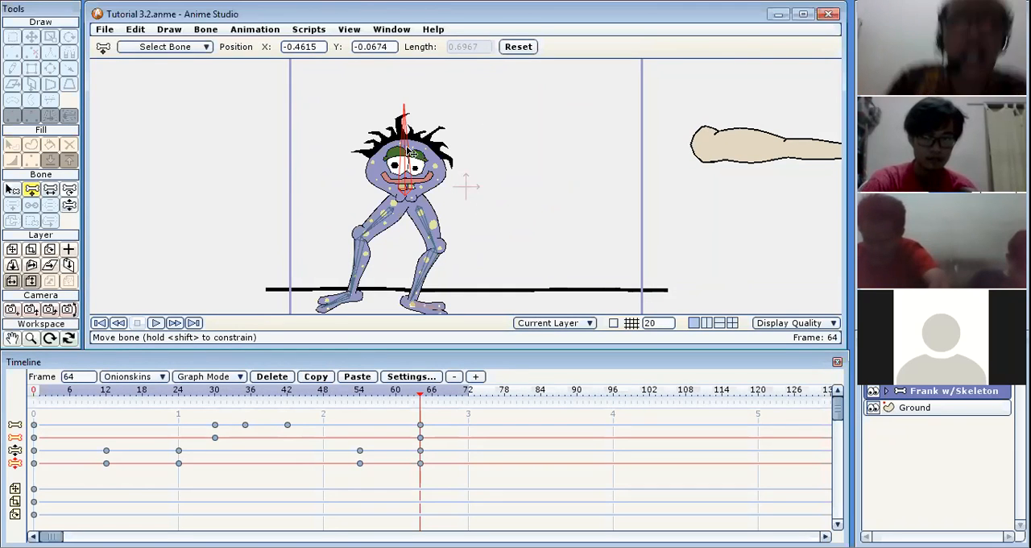
{"action": "left_click_drag", "start_coordinate": [408, 150], "coordinate": [428, 119]}
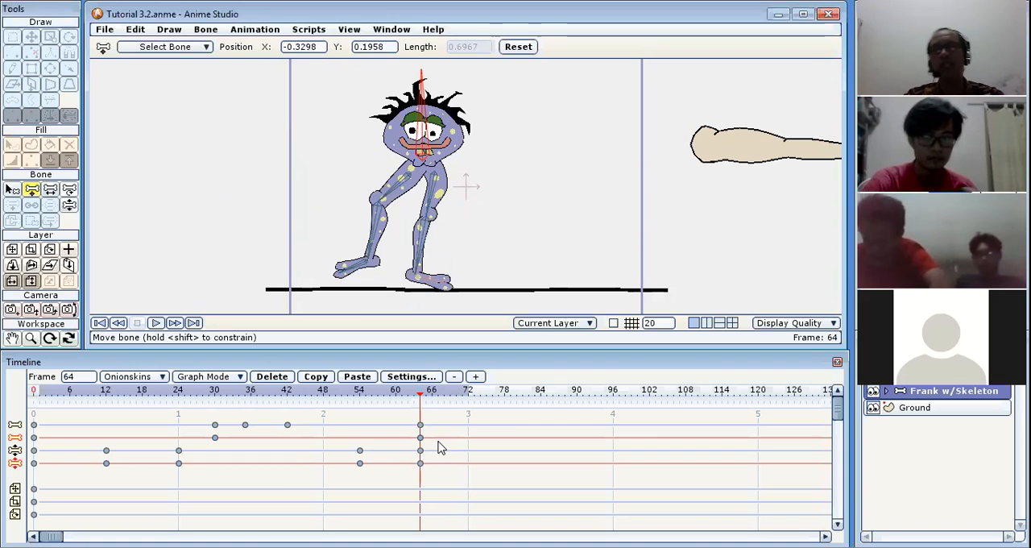
{"action": "mouse_move", "coordinate": [421, 129]}
{"action": "left_mouse_down"}
{"action": "mouse_move", "coordinate": [338, 125]}
{"action": "mouse_move", "coordinate": [249, 161]}
{"action": "mouse_move", "coordinate": [165, 153]}
{"action": "mouse_move", "coordinate": [342, 120]}
{"action": "mouse_move", "coordinate": [427, 129]}
{"action": "mouse_move", "coordinate": [431, 142]}
{"action": "left_mouse_up"}
{"action": "mouse_move", "coordinate": [392, 147]}
{"action": "left_mouse_down"}
{"action": "mouse_move", "coordinate": [365, 150]}
{"action": "mouse_move", "coordinate": [377, 130]}
{"action": "mouse_move", "coordinate": [383, 141]}
{"action": "left_mouse_up"}
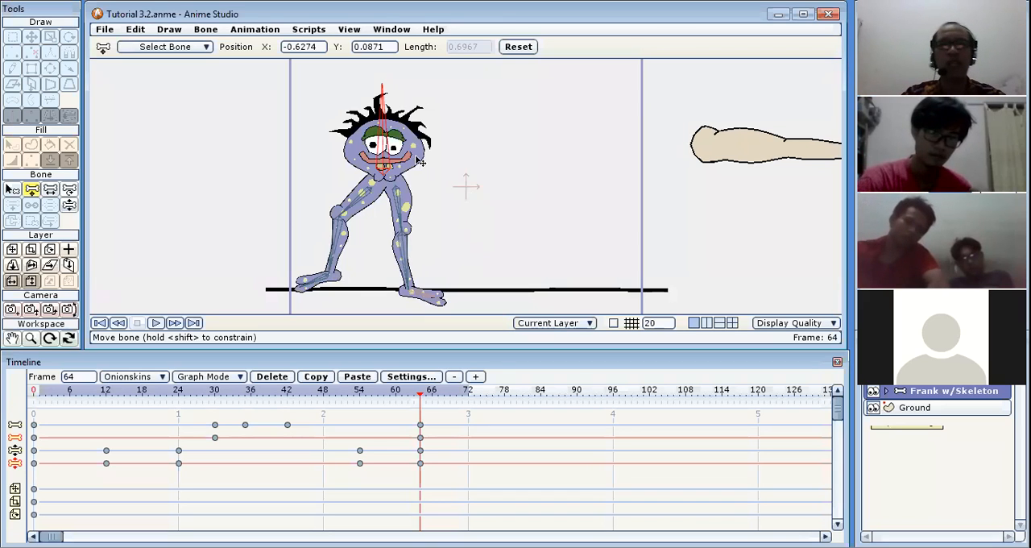
Translate the main body bone straight down at frame 71 so that Frank's knees bend.
{"action": "left_click", "coordinate": [464, 395]}
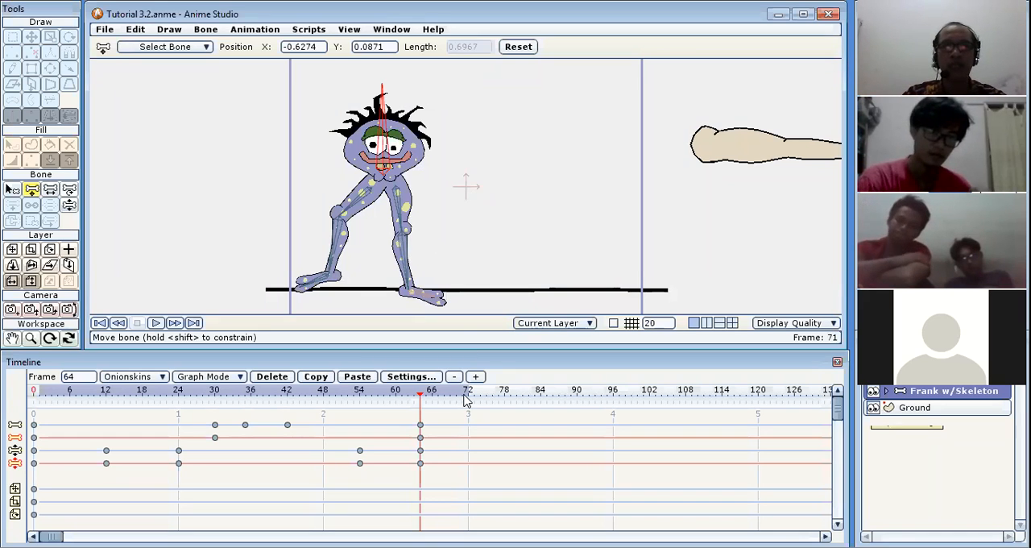
{"action": "left_click_drag", "start_coordinate": [390, 148], "coordinate": [392, 172]}
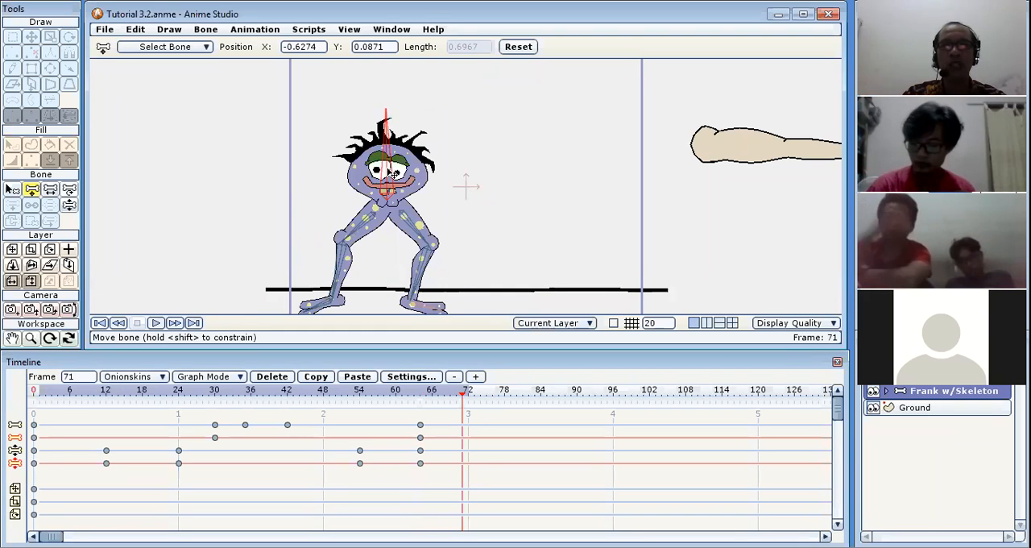